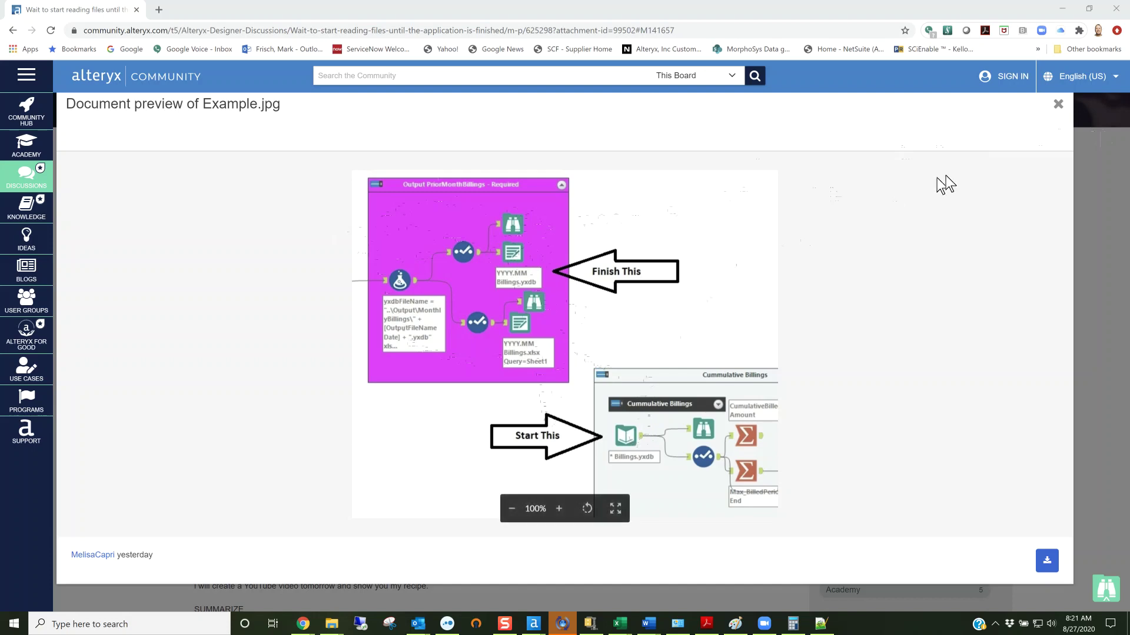
Close the Example.jpg preview and minimize Chrome to reveal the empty Alteryx workflow
click(1058, 105)
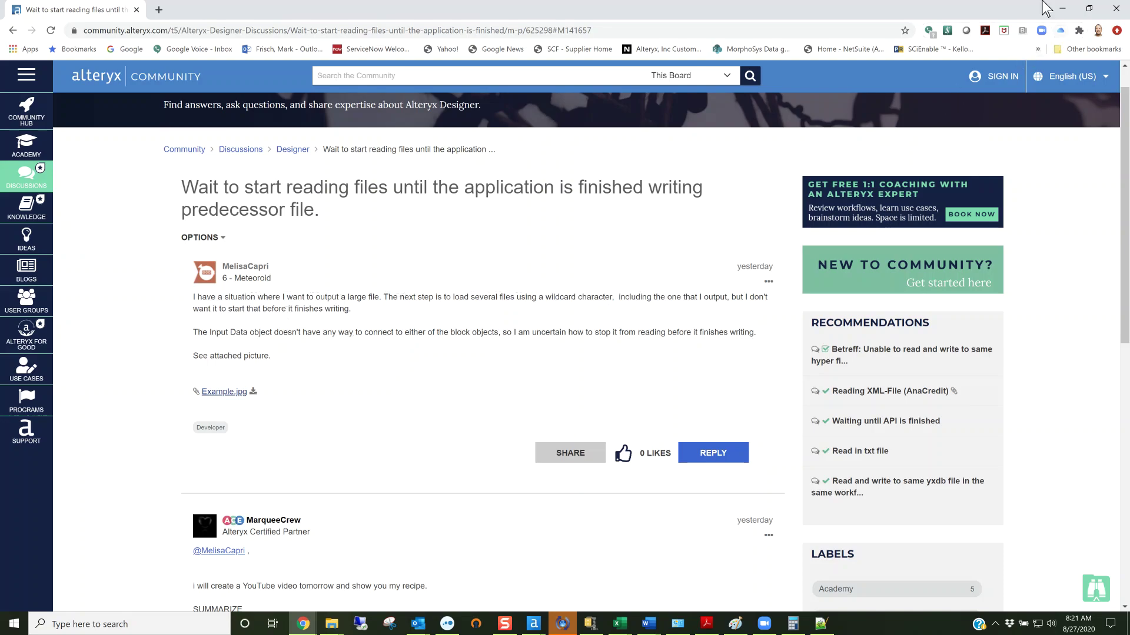
click(1062, 8)
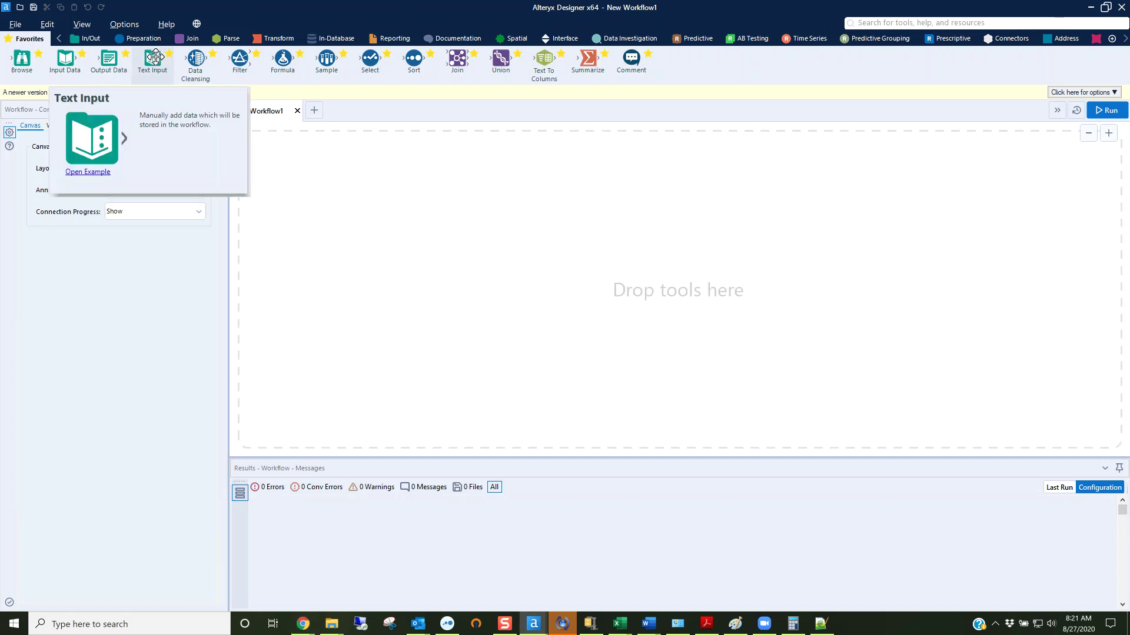
Drop a Text Input tool and fill row 1 with a, 1, b, 2, c, 3
drag(157, 57, 342, 234)
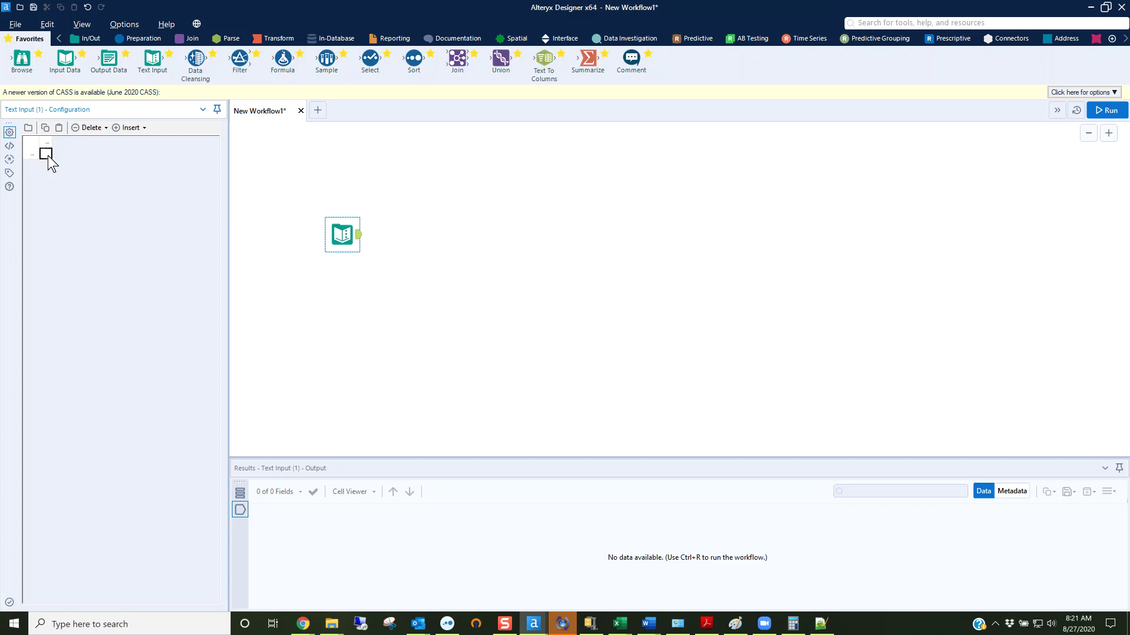
click(46, 154)
text(a)
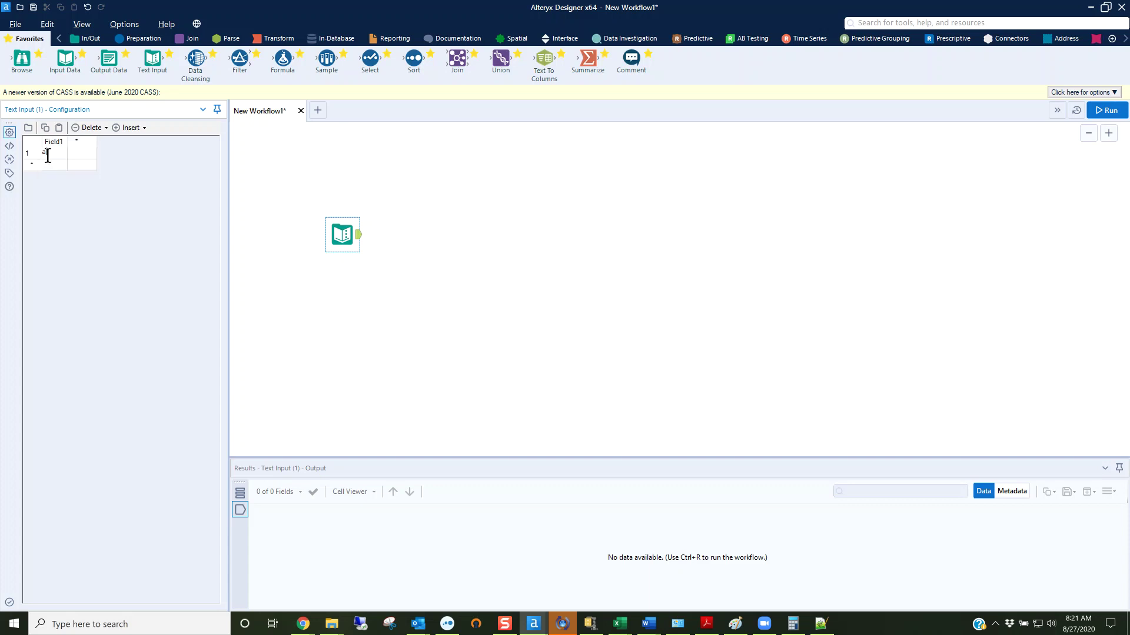
click(73, 153)
text(1)
click(109, 154)
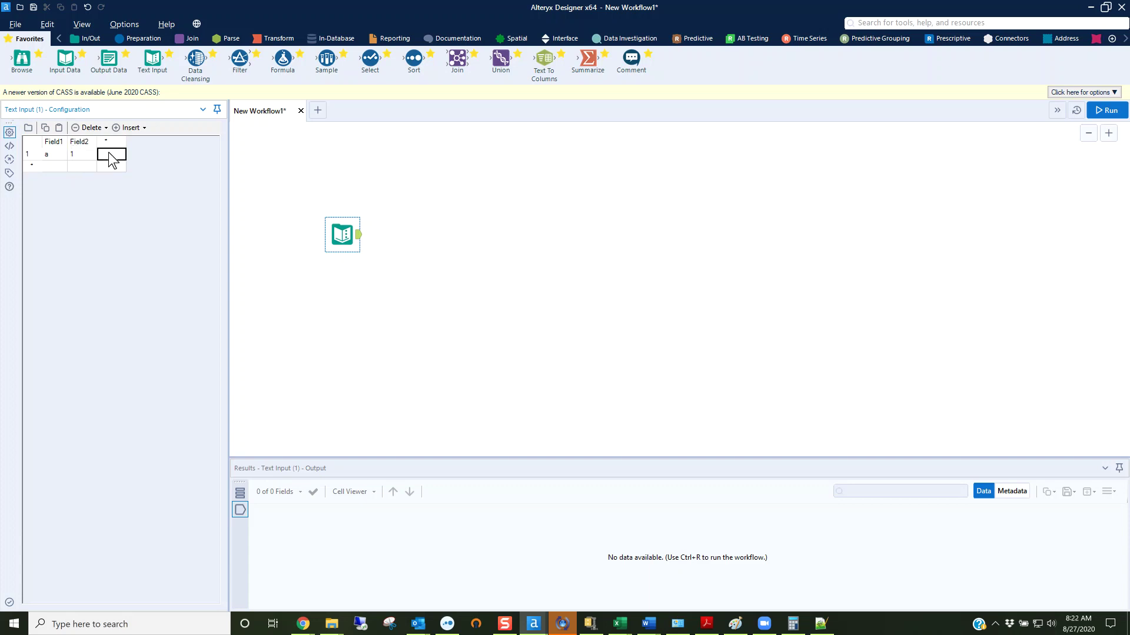
text(b)
click(143, 154)
text(2)
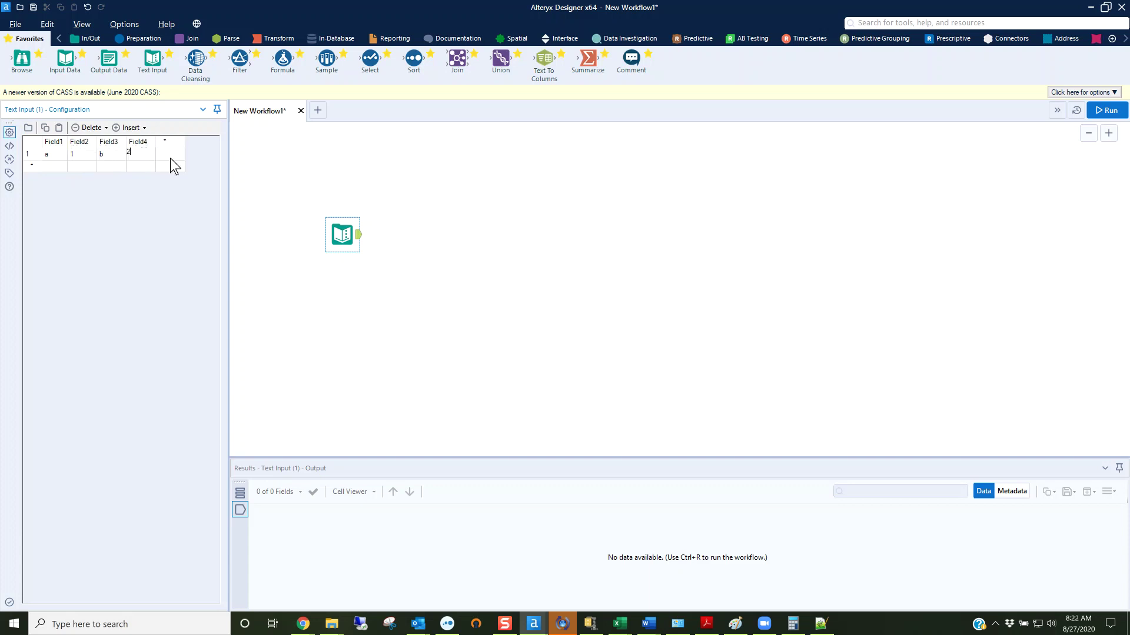
click(174, 154)
text(c)
text(3)
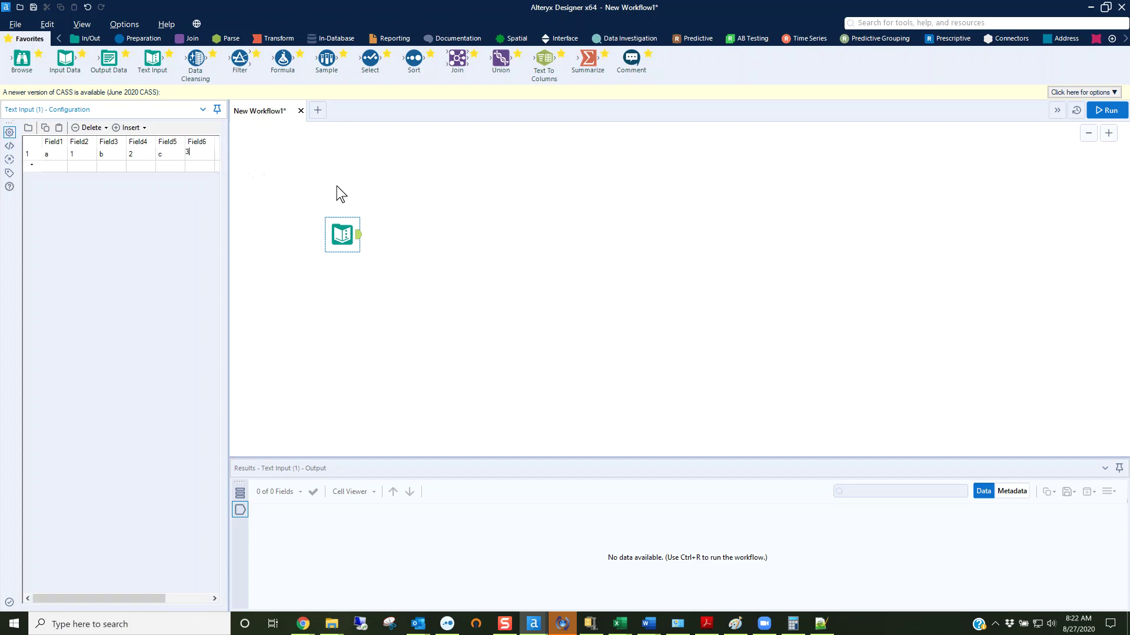
click(144, 39)
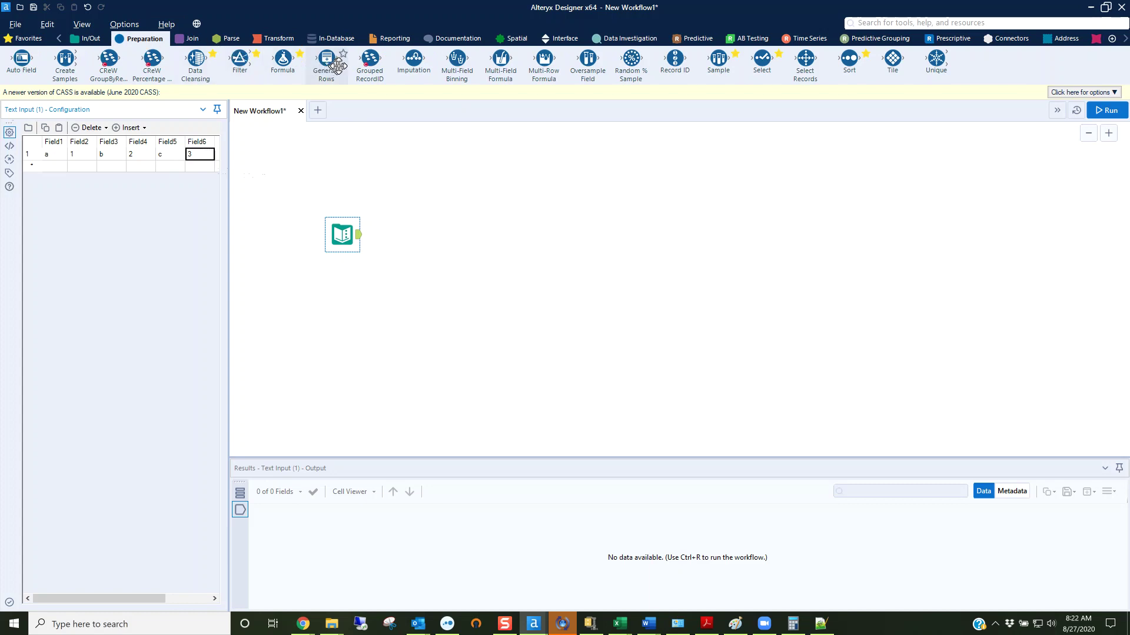
Connect Generate Rows after Text Input with condition RowCount <= 100000
drag(342, 64, 405, 236)
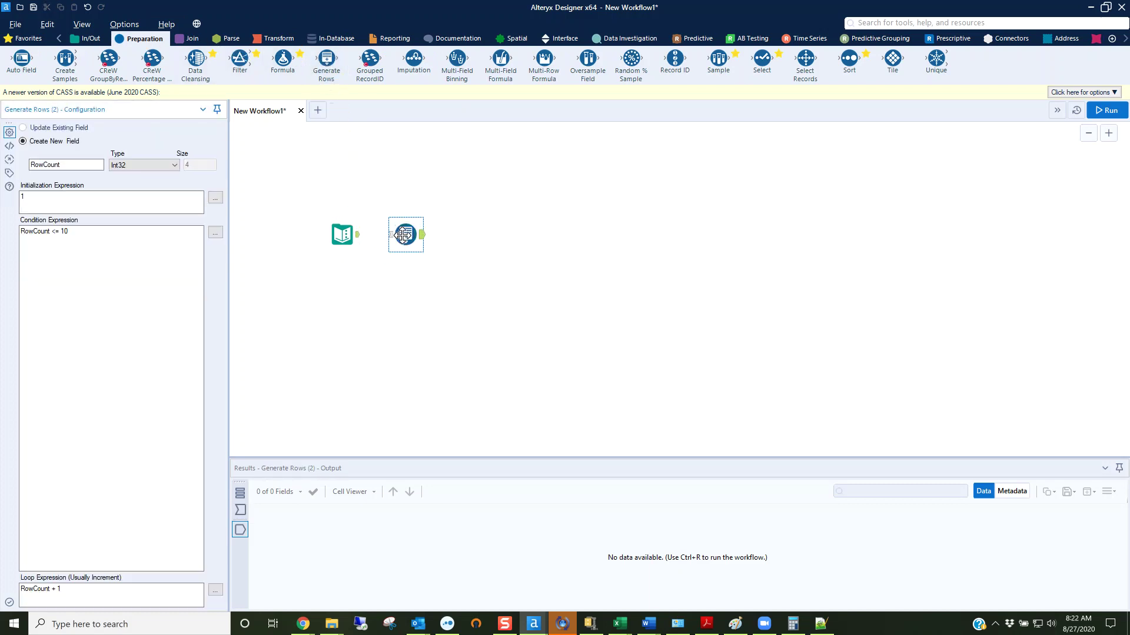
drag(357, 234, 396, 244)
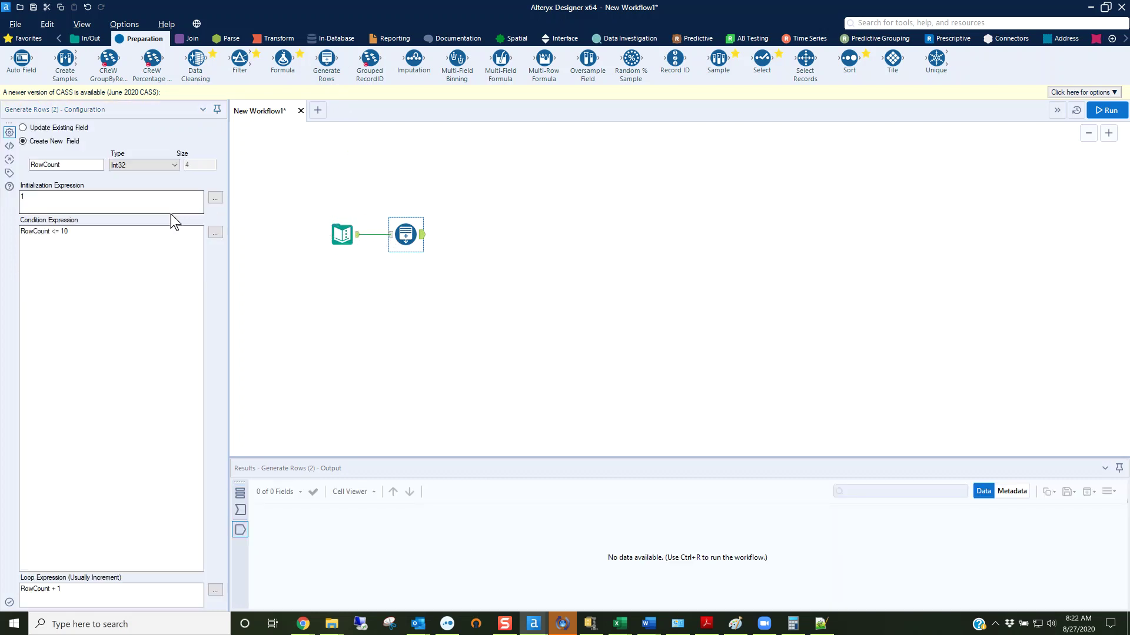
click(113, 234)
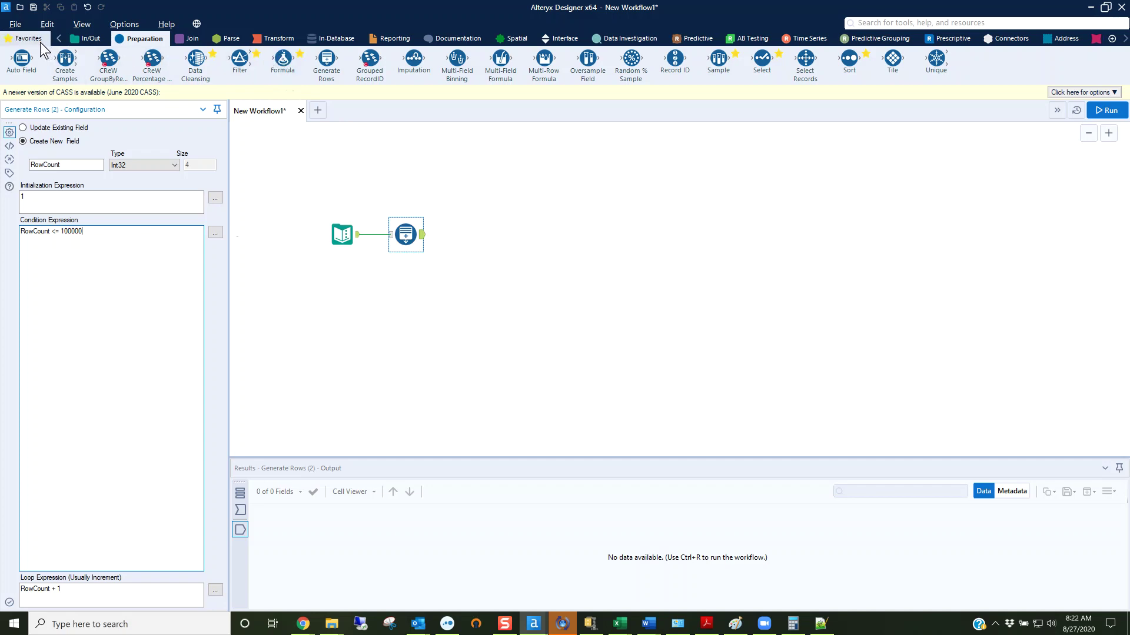
click(90, 39)
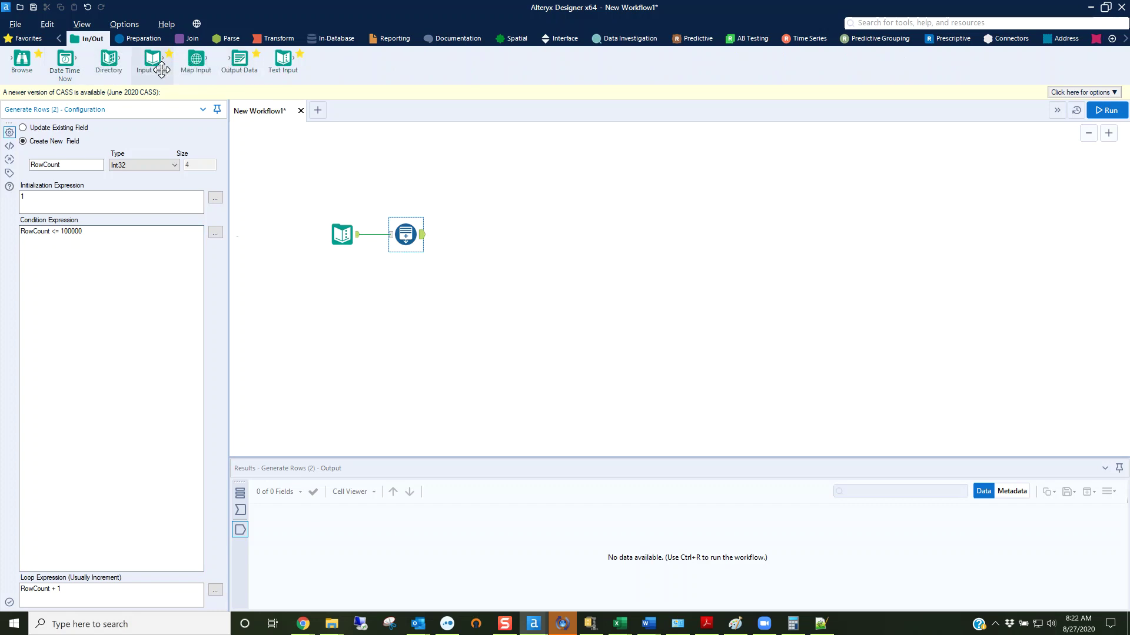
Add an Output Data tool and insert a Tile tool before it
drag(240, 61, 496, 235)
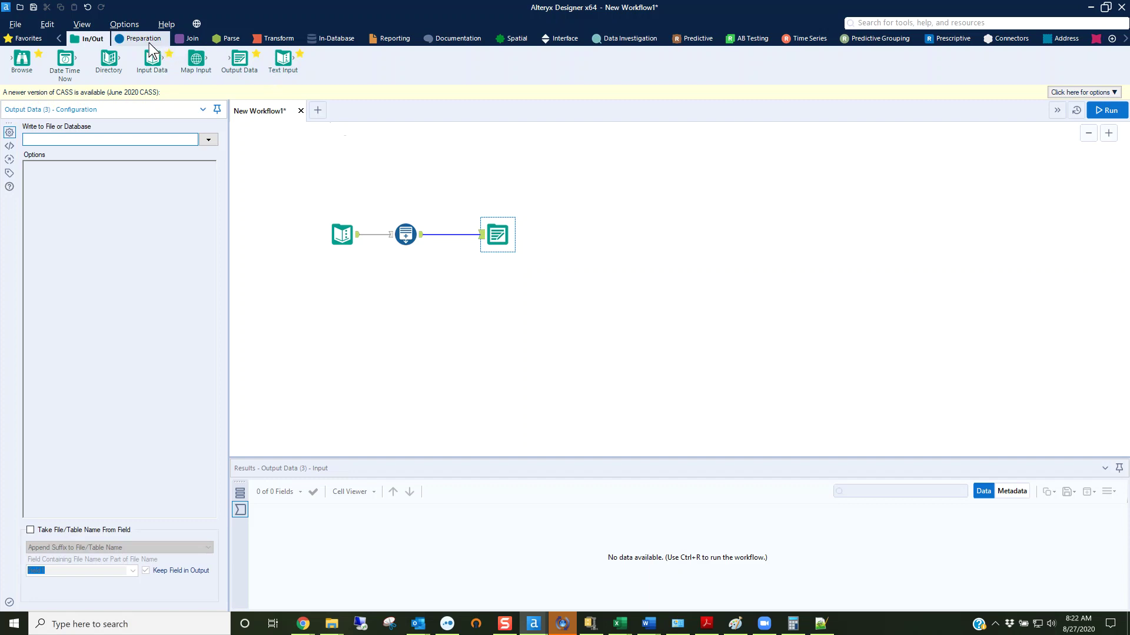
click(863, 23)
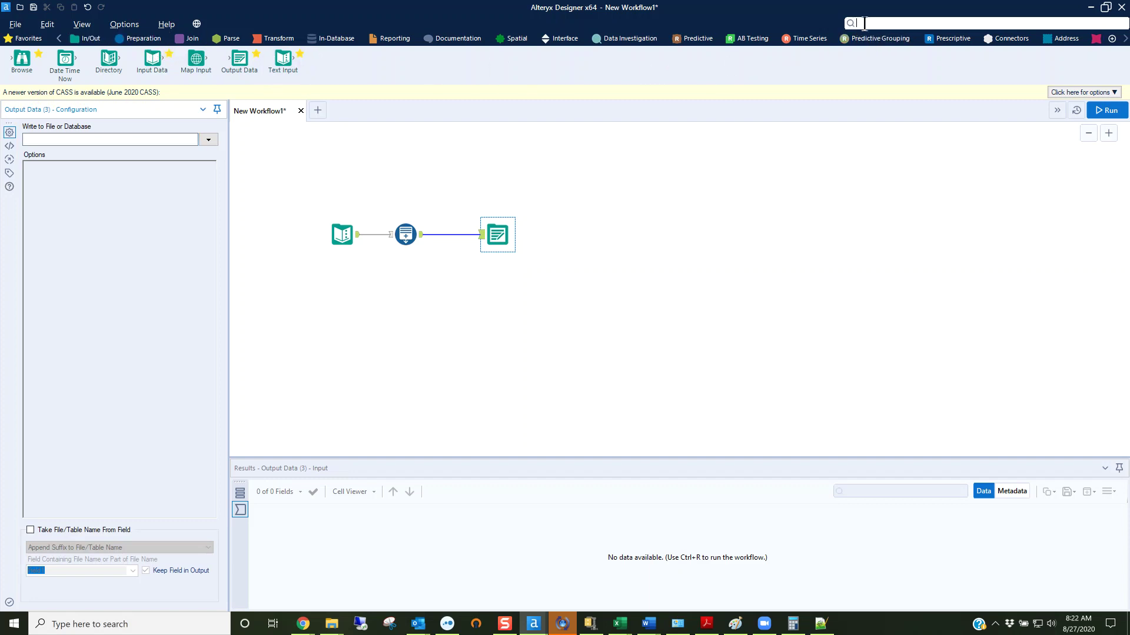
text(tile)
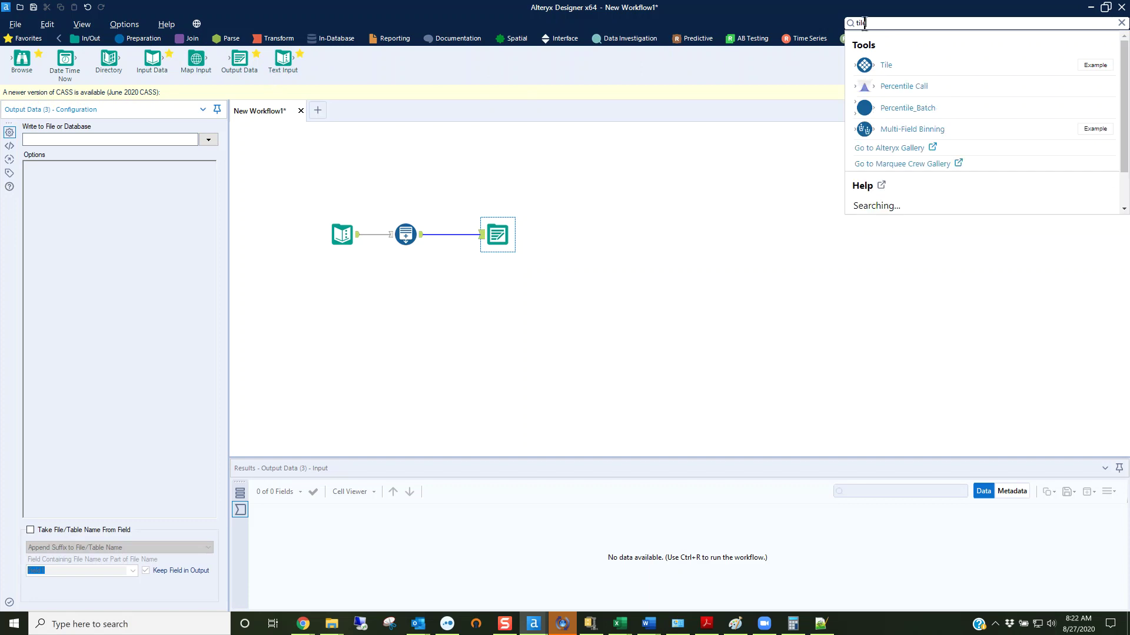
drag(864, 65, 453, 234)
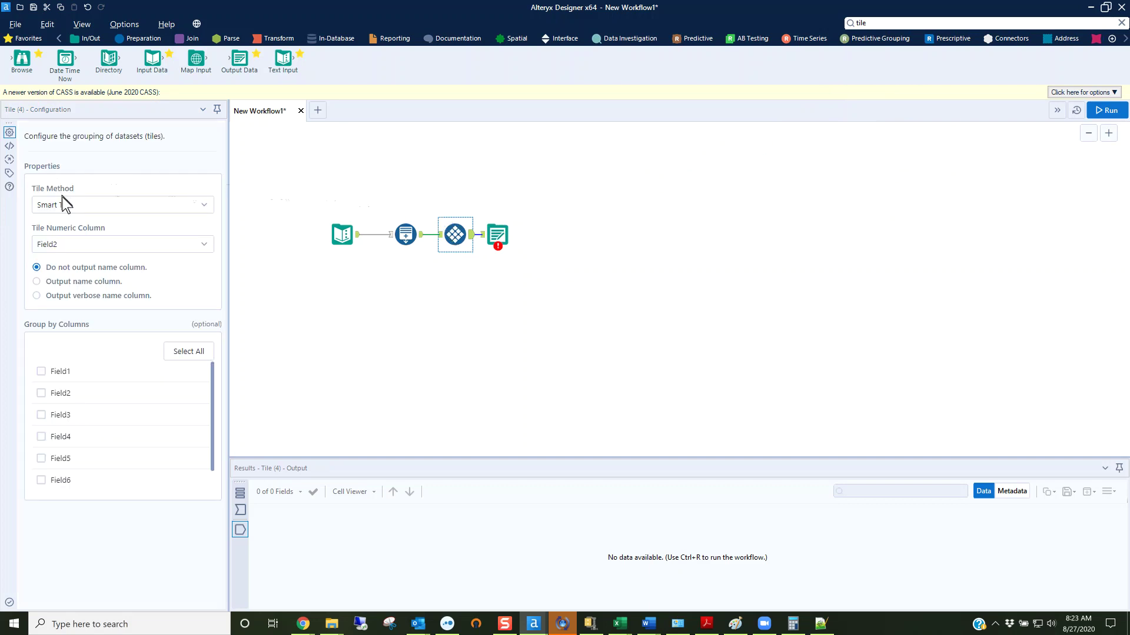
Set the Tile method to Equal Records and shift Output Data to the right
click(126, 207)
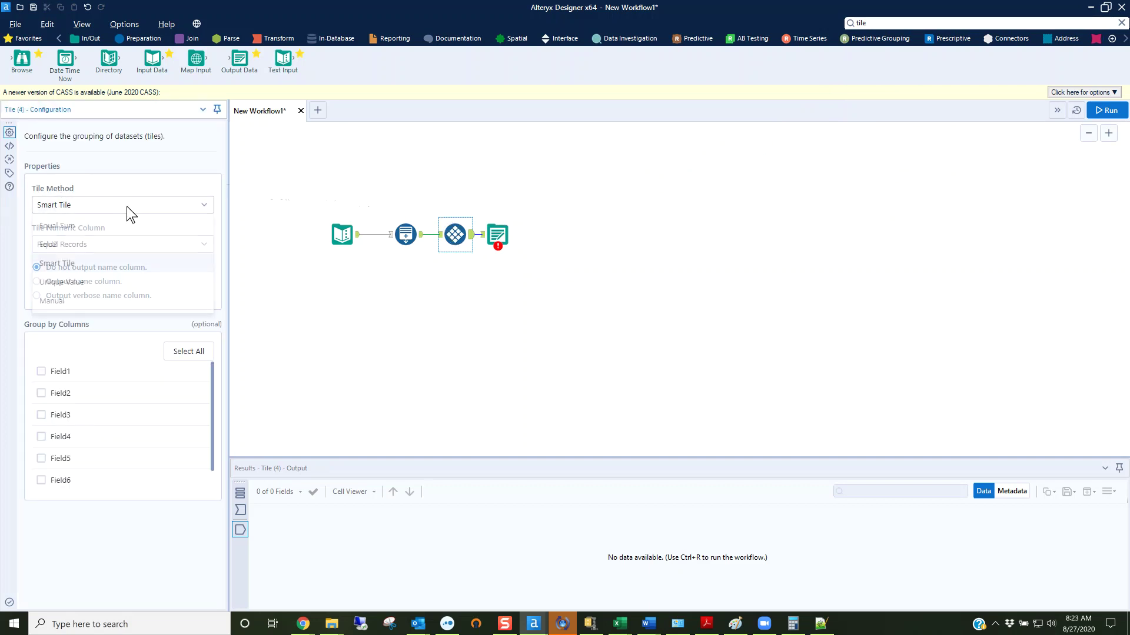
click(109, 244)
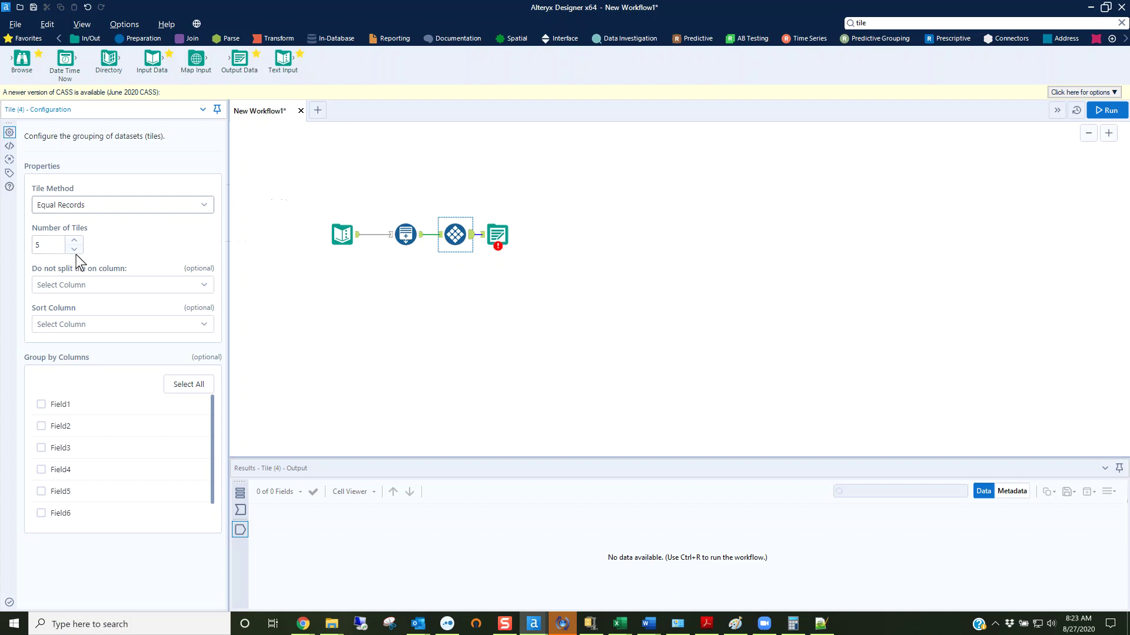
ctrl+click(500, 238)
click(498, 237)
drag(498, 237, 521, 235)
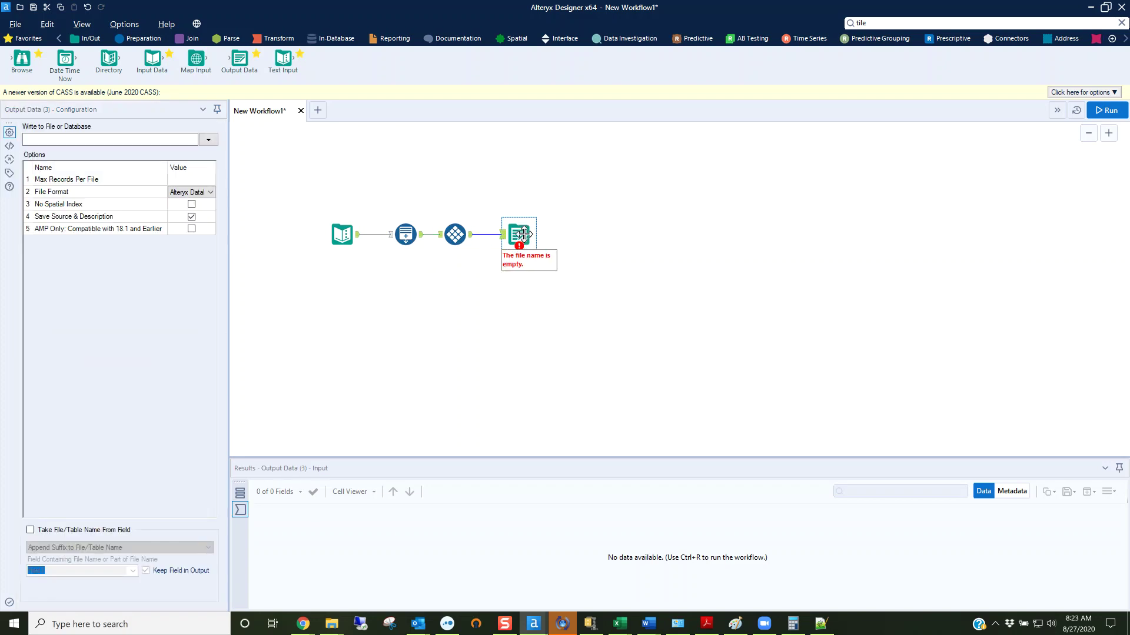
Set Output Data to write 'Billings data .yxdb' in Alteryx Challenge\Directory of Data
click(209, 142)
click(207, 157)
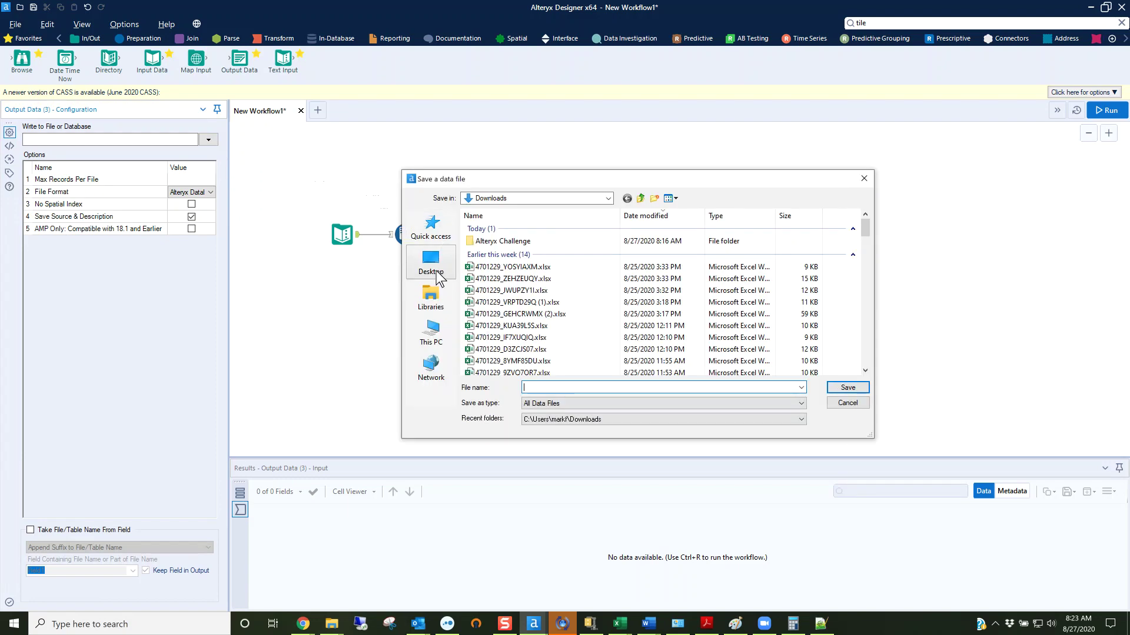
double_click(524, 242)
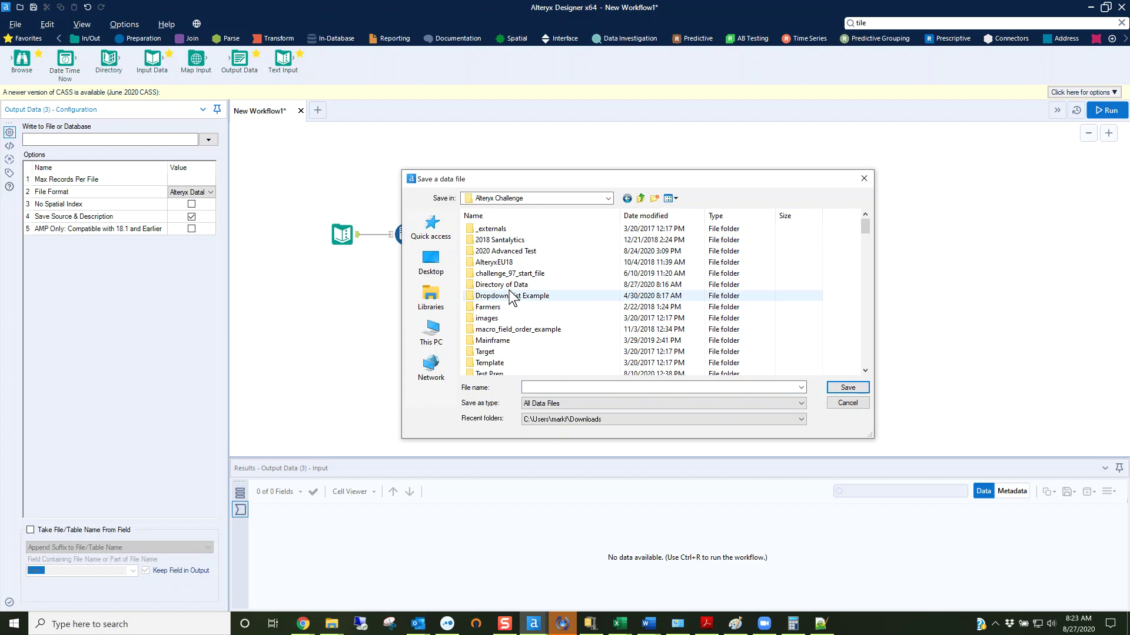
double_click(511, 286)
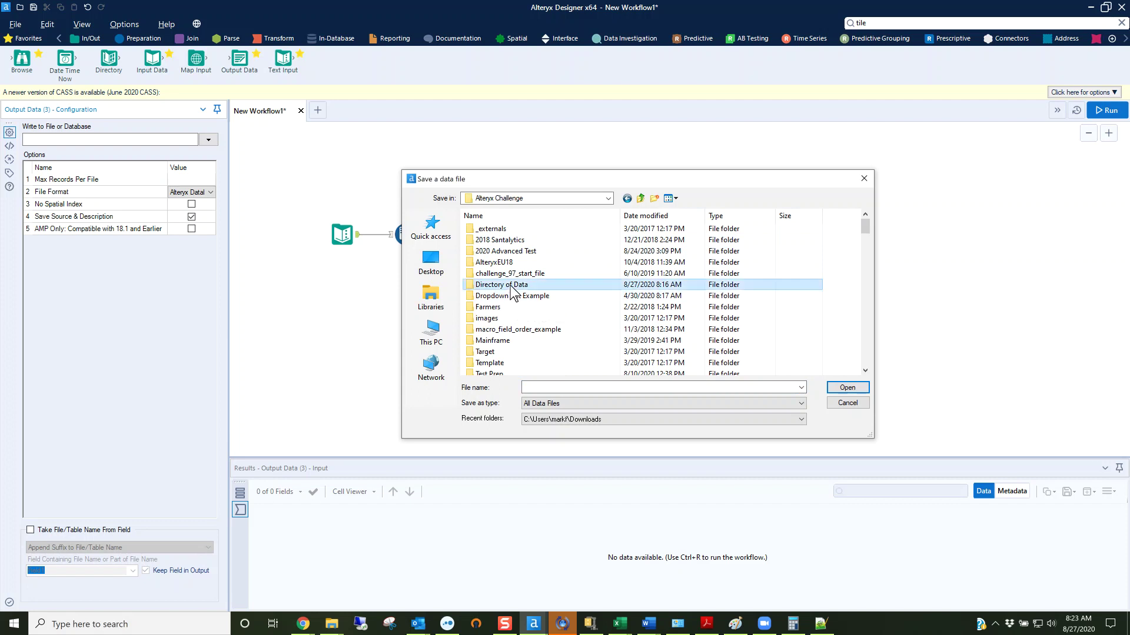
click(530, 387)
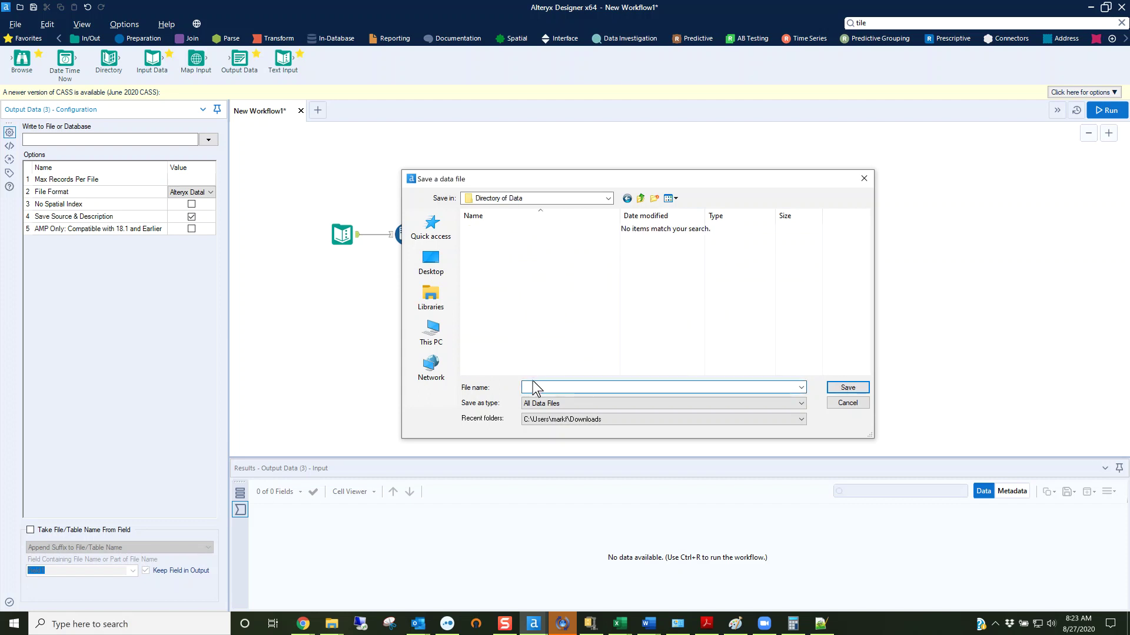
text(Billings data .yxdb)
key(Return)
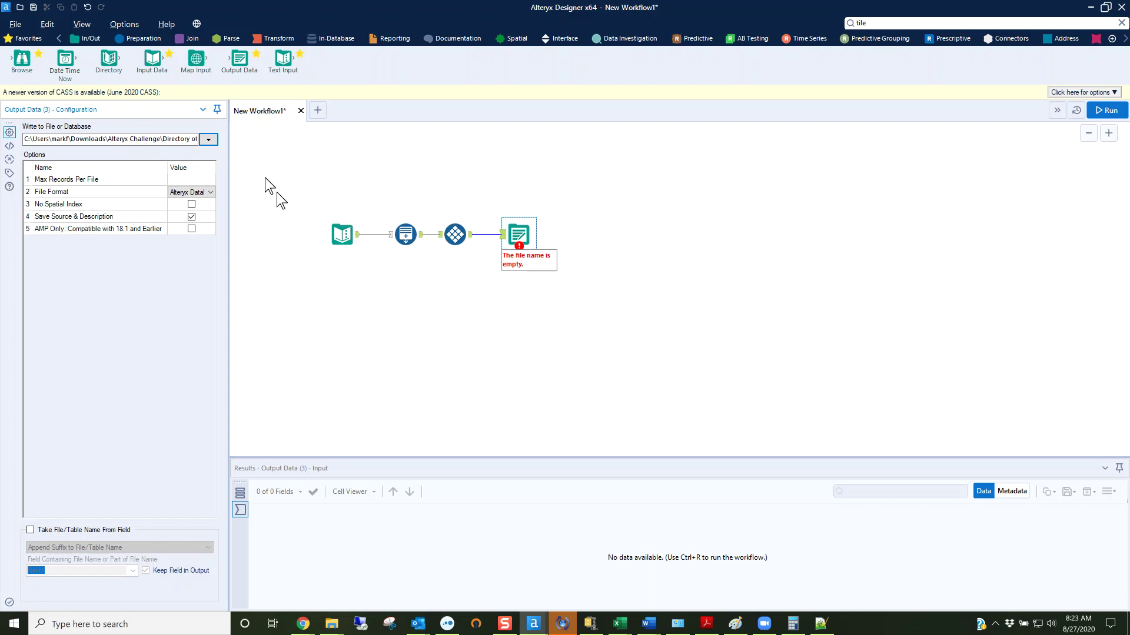
Append each record's Tile_Num as a file name suffix, then run the workflow
drag(229, 168, 289, 171)
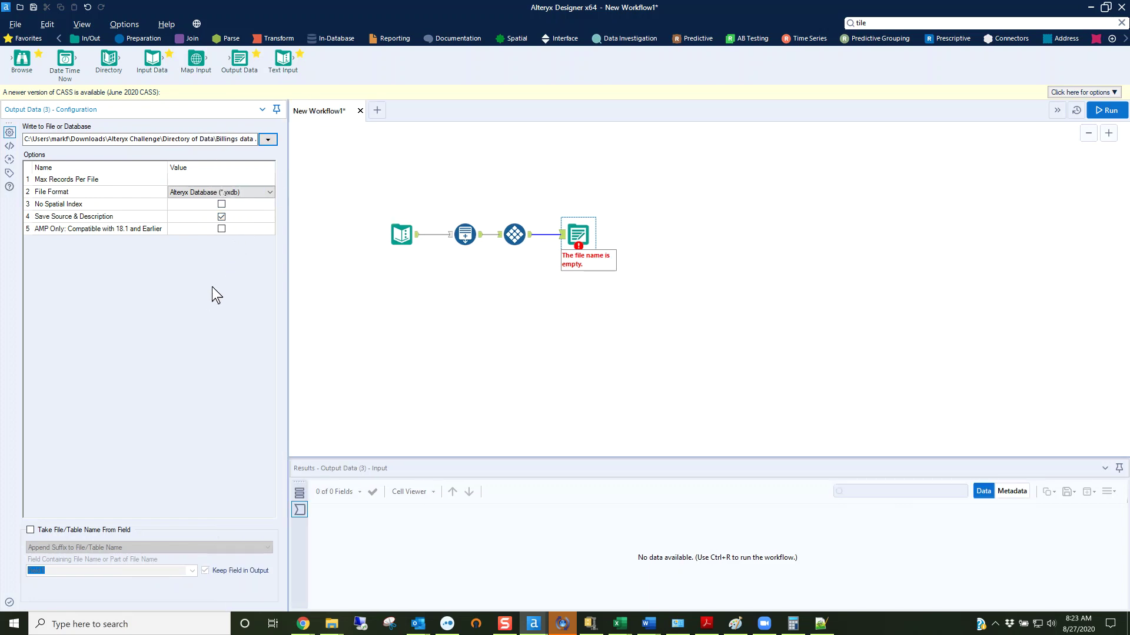
click(31, 530)
click(128, 548)
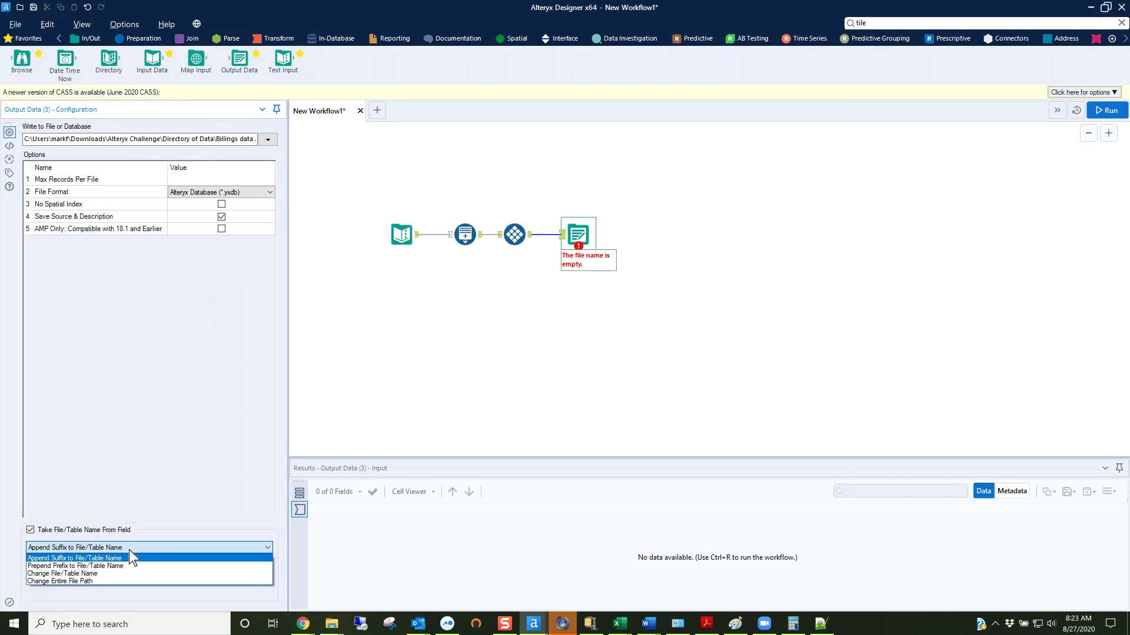
click(129, 550)
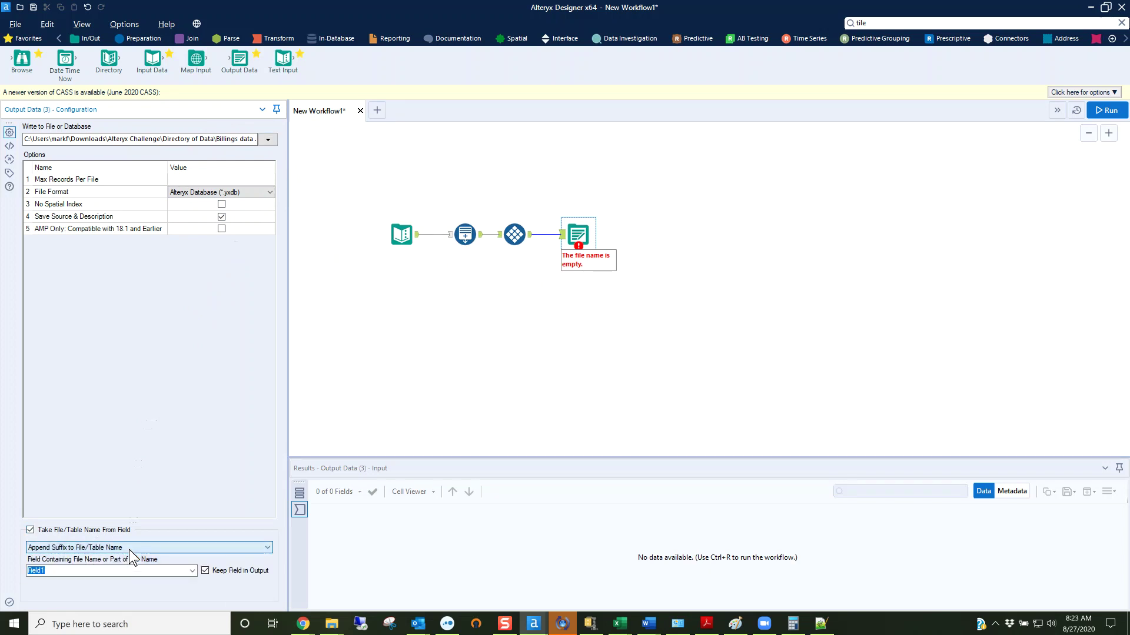
click(193, 570)
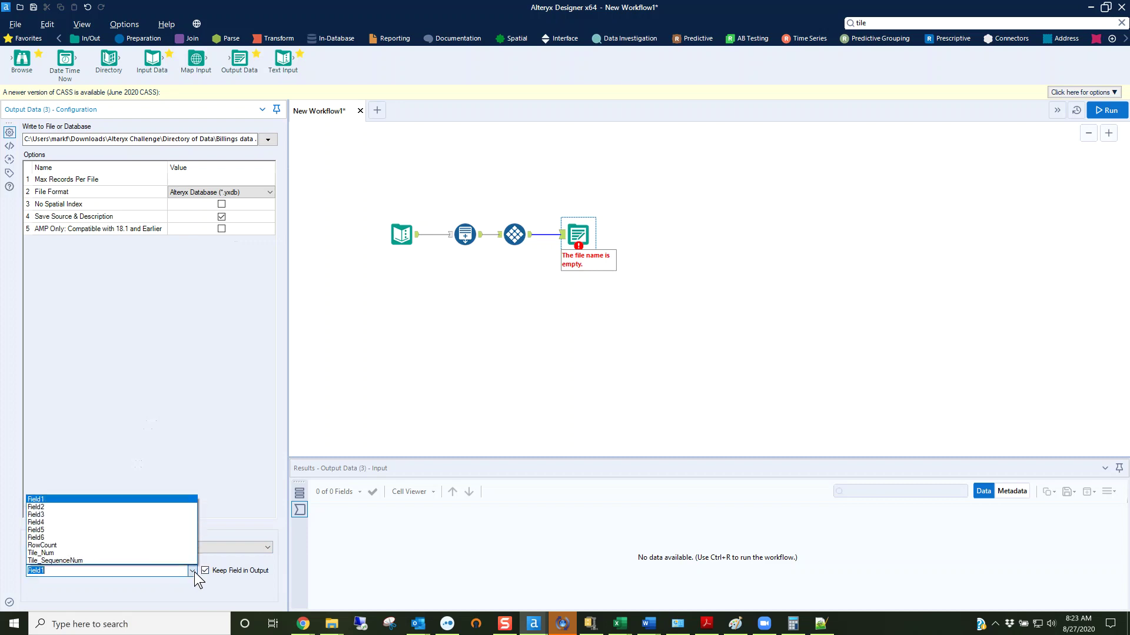
click(131, 554)
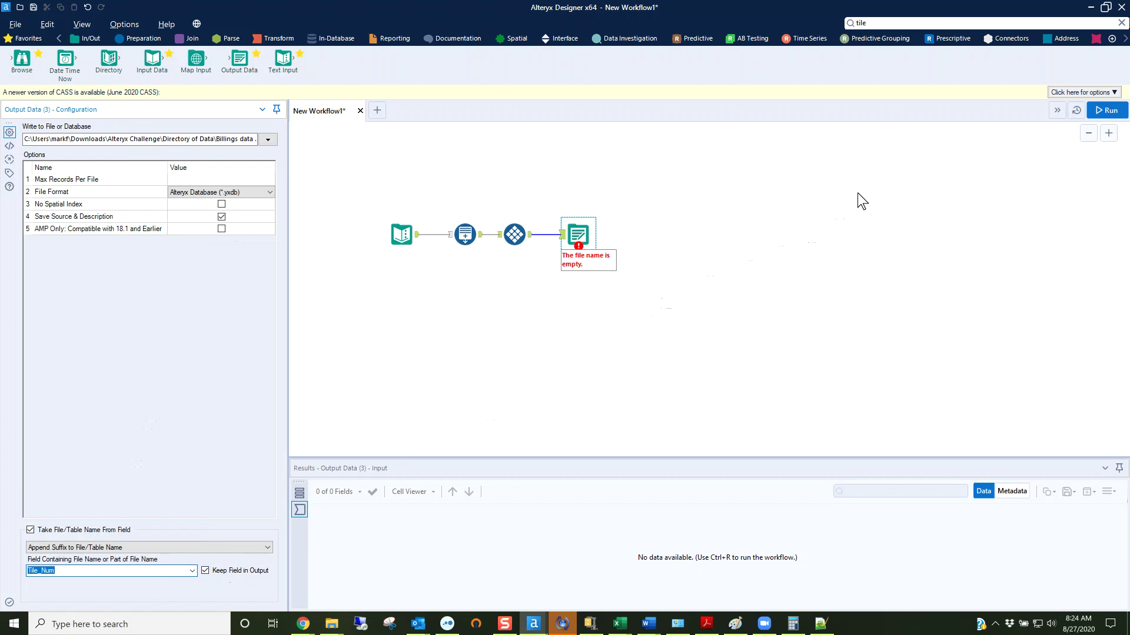
click(1108, 110)
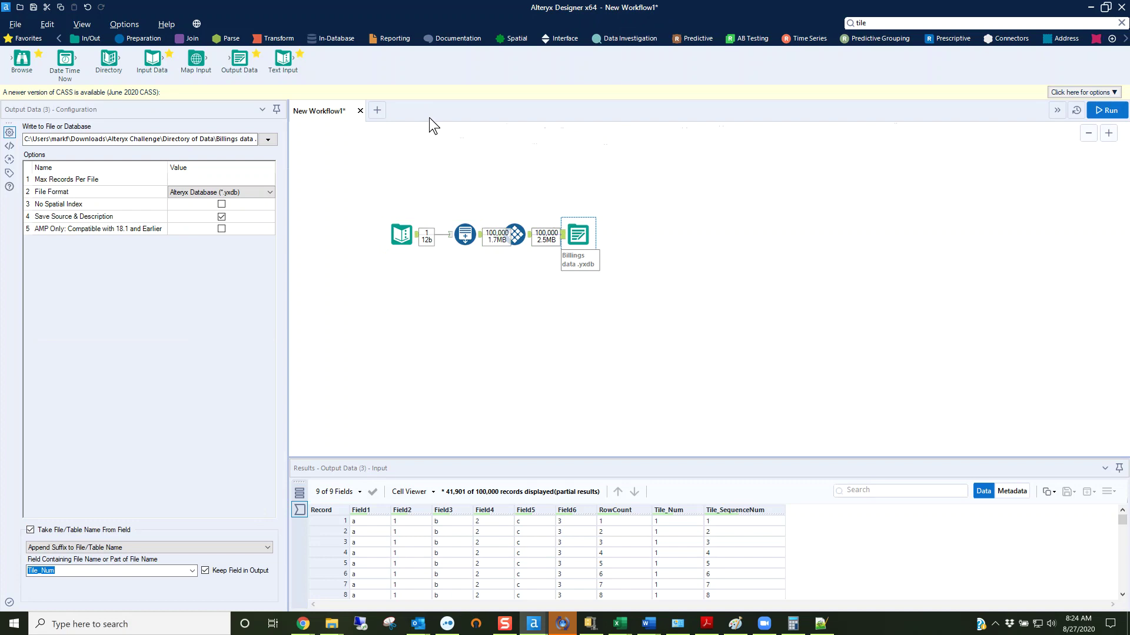
Copy the Text Input tool and check the workflow messages for the five Billings files
click(402, 235)
right_click(403, 236)
click(426, 254)
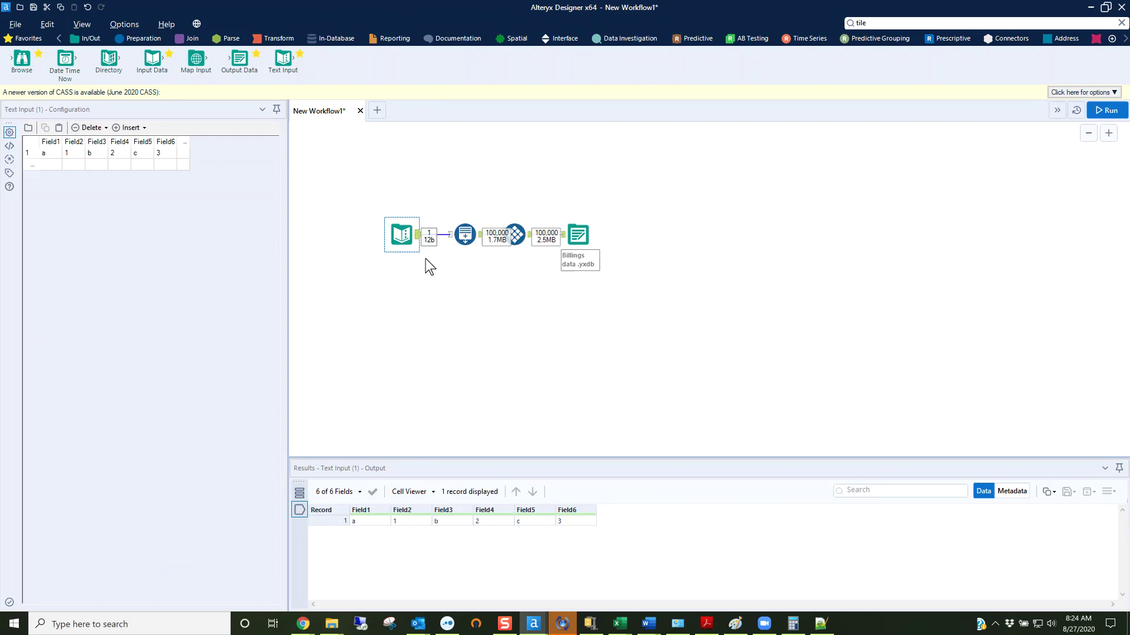
click(359, 201)
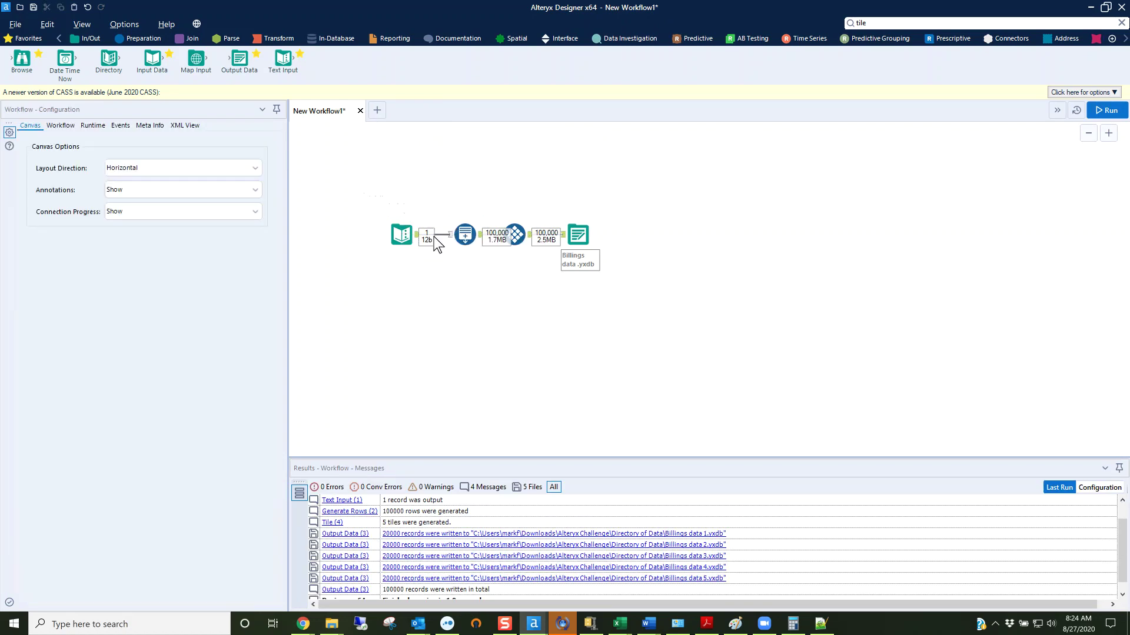
click(400, 235)
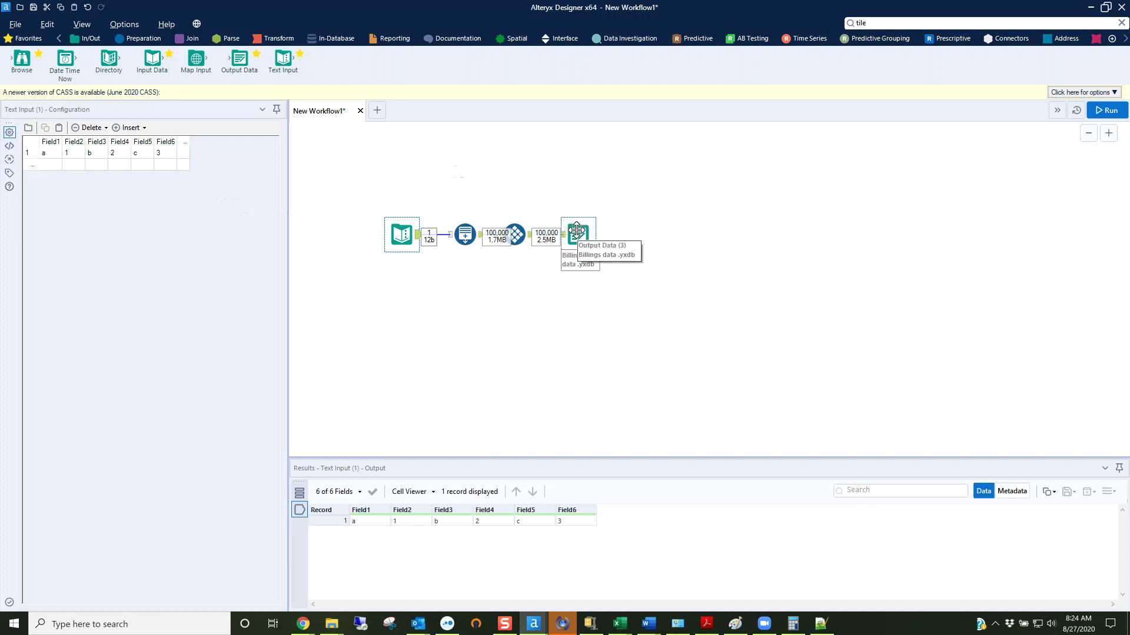
click(576, 230)
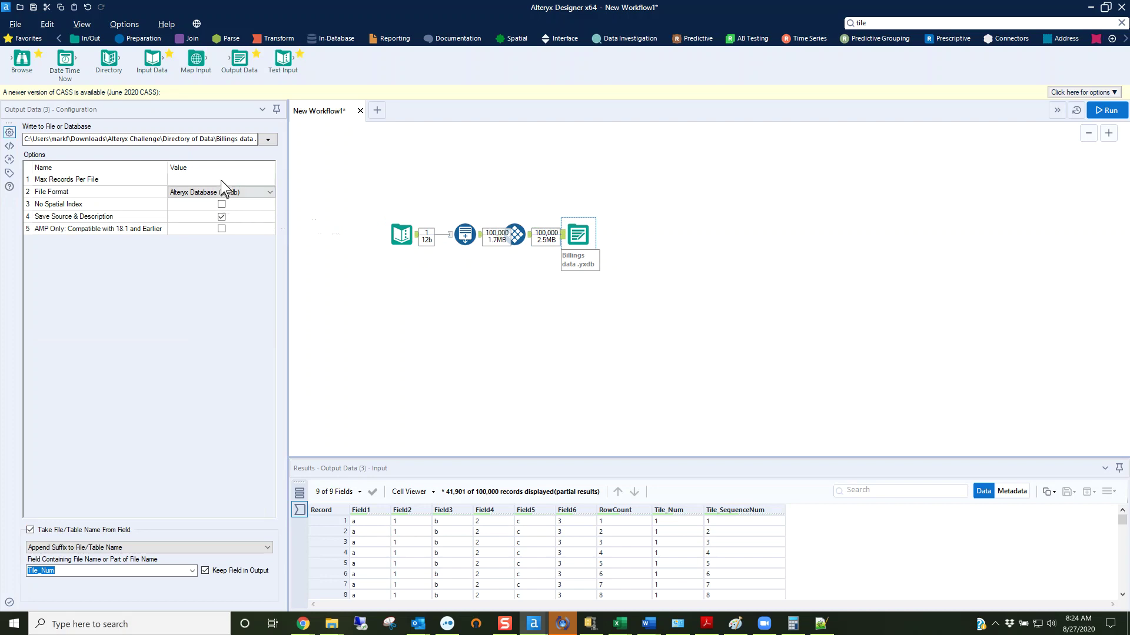
Uncheck Take File/Table Name From Field, rerun, and switch to the Alteryx Challenge folder window
click(30, 531)
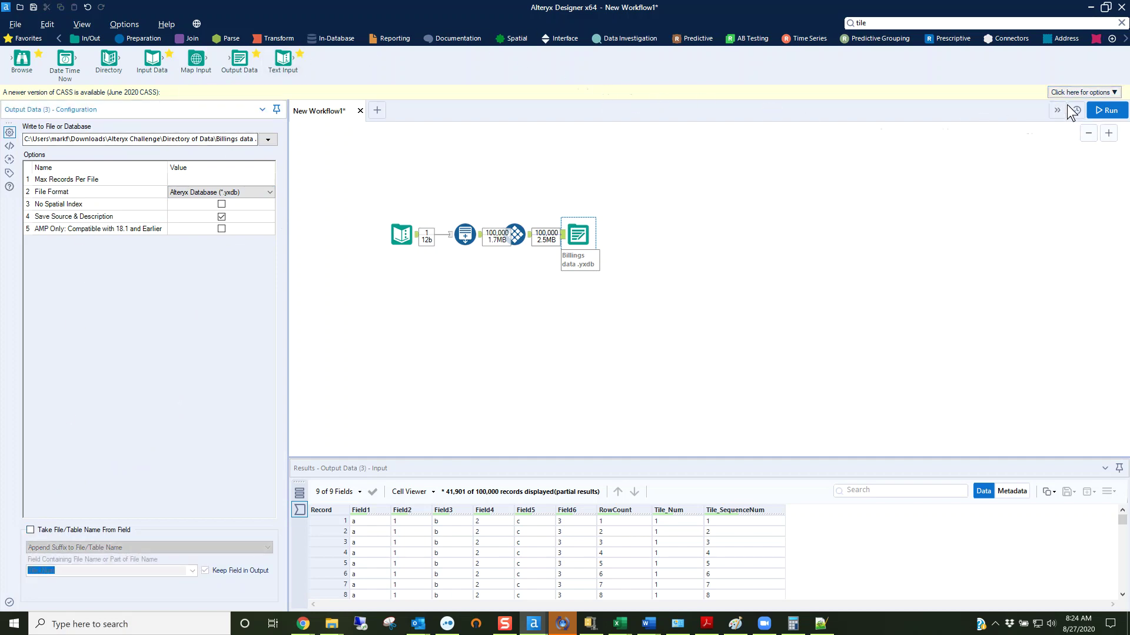
click(1106, 110)
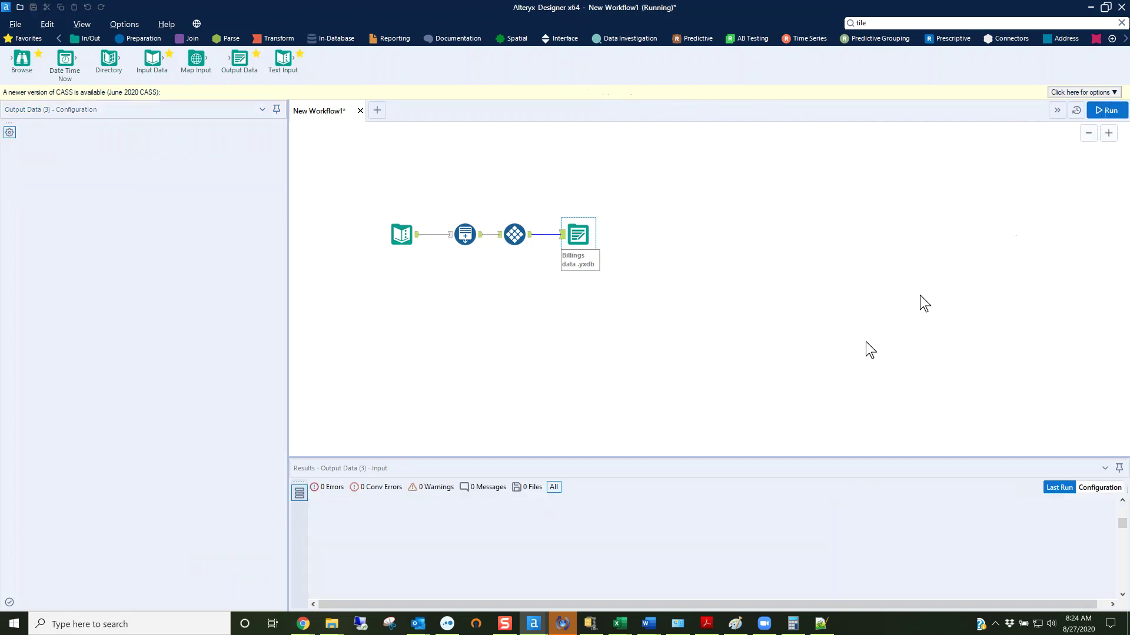
mouse_move(335, 627)
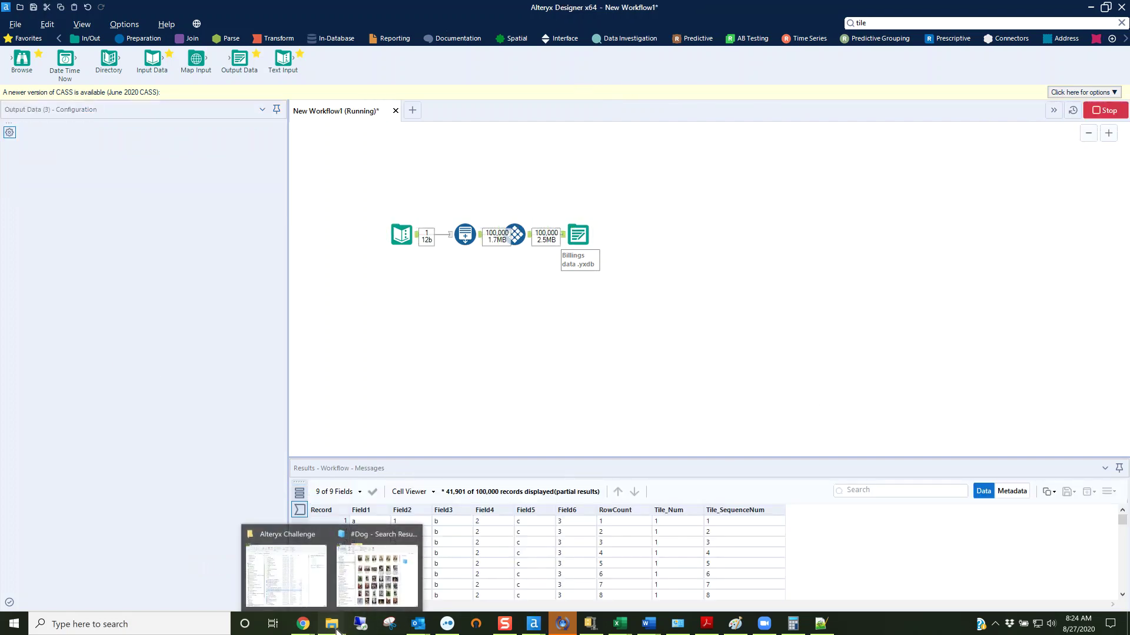
click(301, 598)
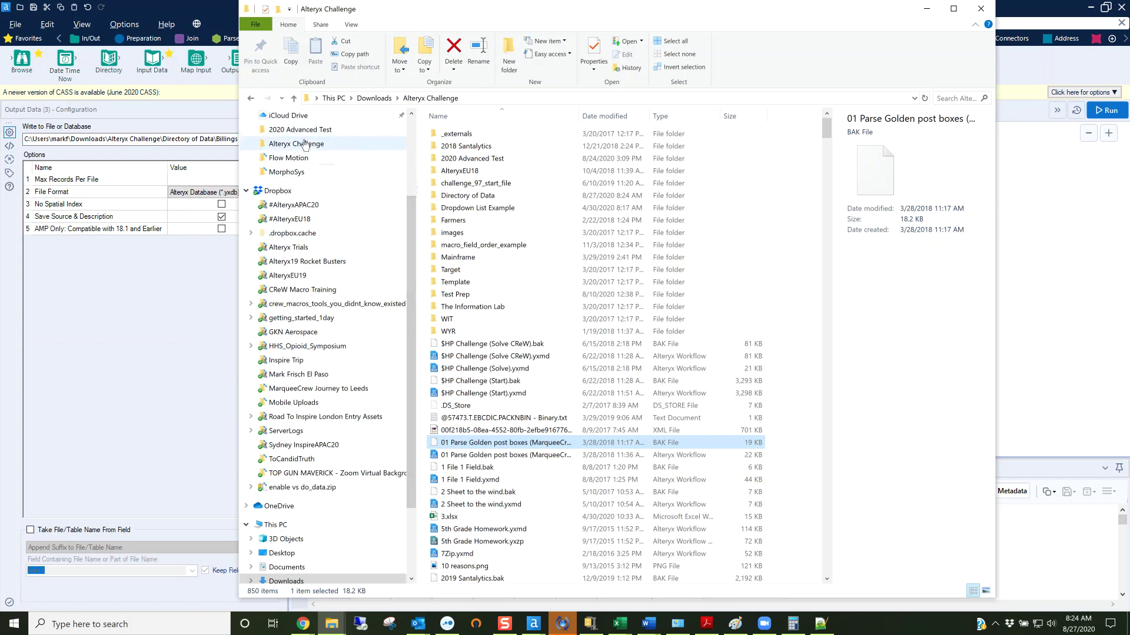
Delete 'Billings data .yxdb' from Directory of Data, leaving files 1–5, and close Explorer
double_click(481, 196)
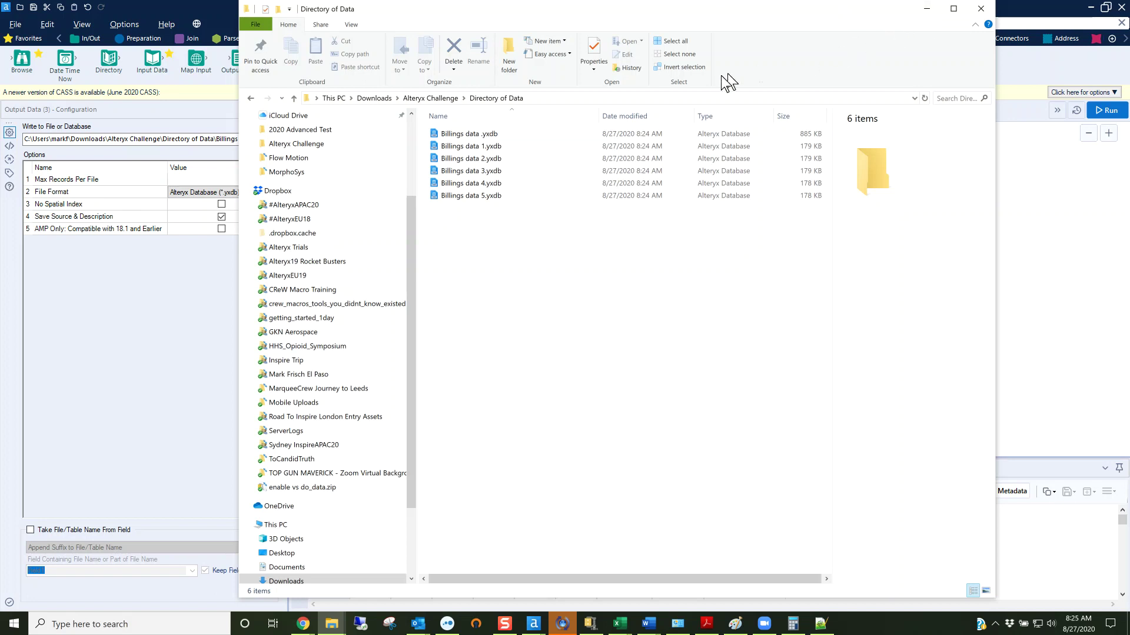
click(504, 135)
right_click(503, 134)
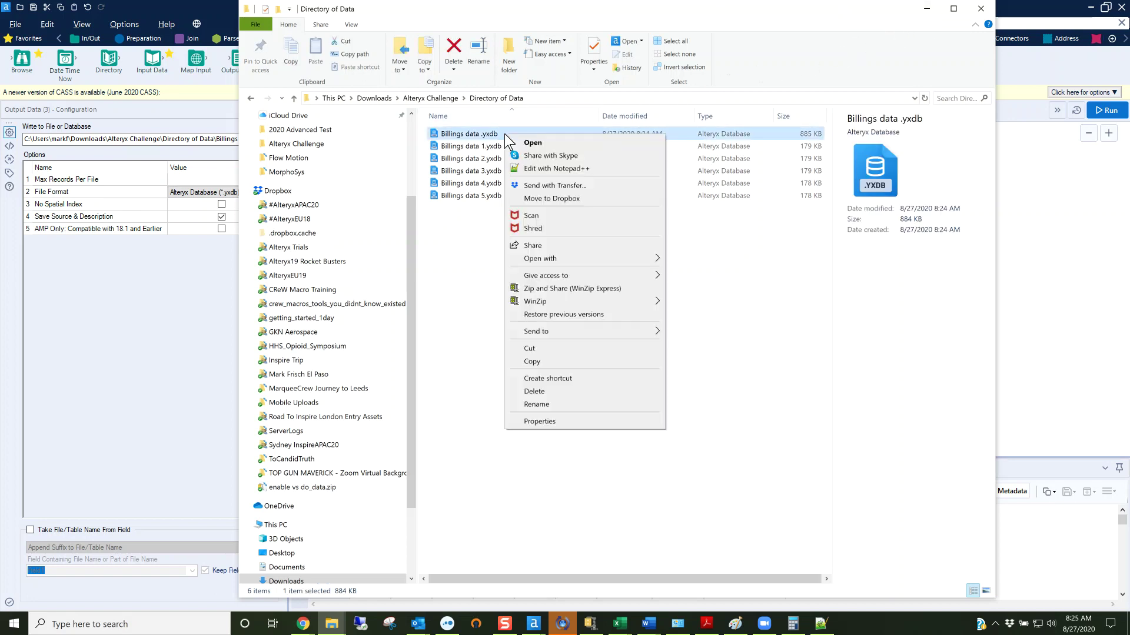
click(556, 392)
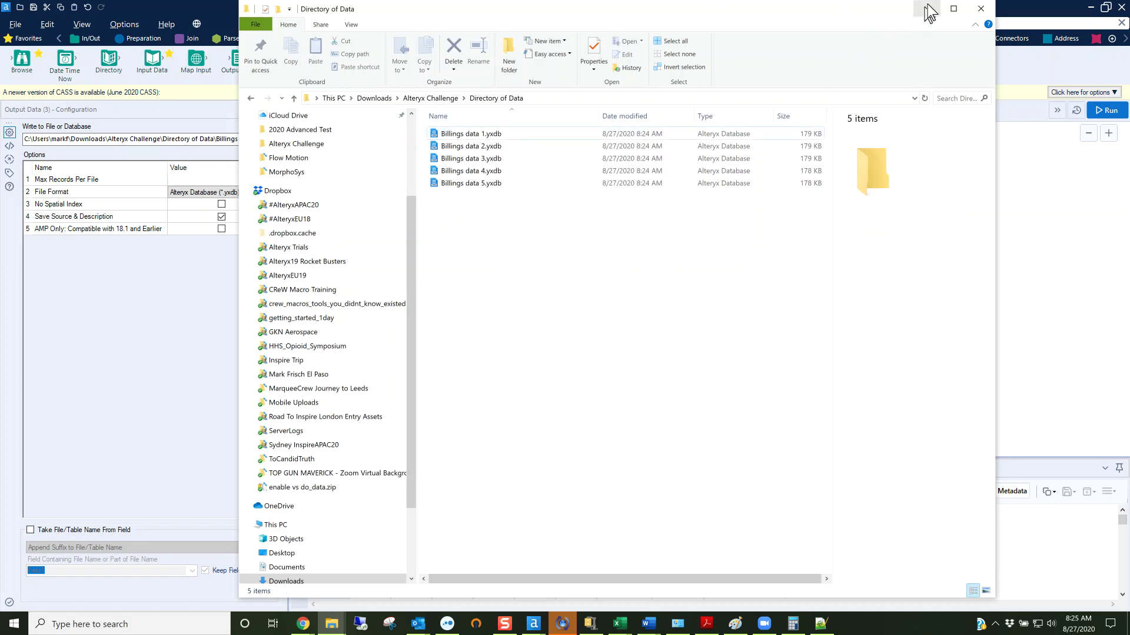
click(980, 10)
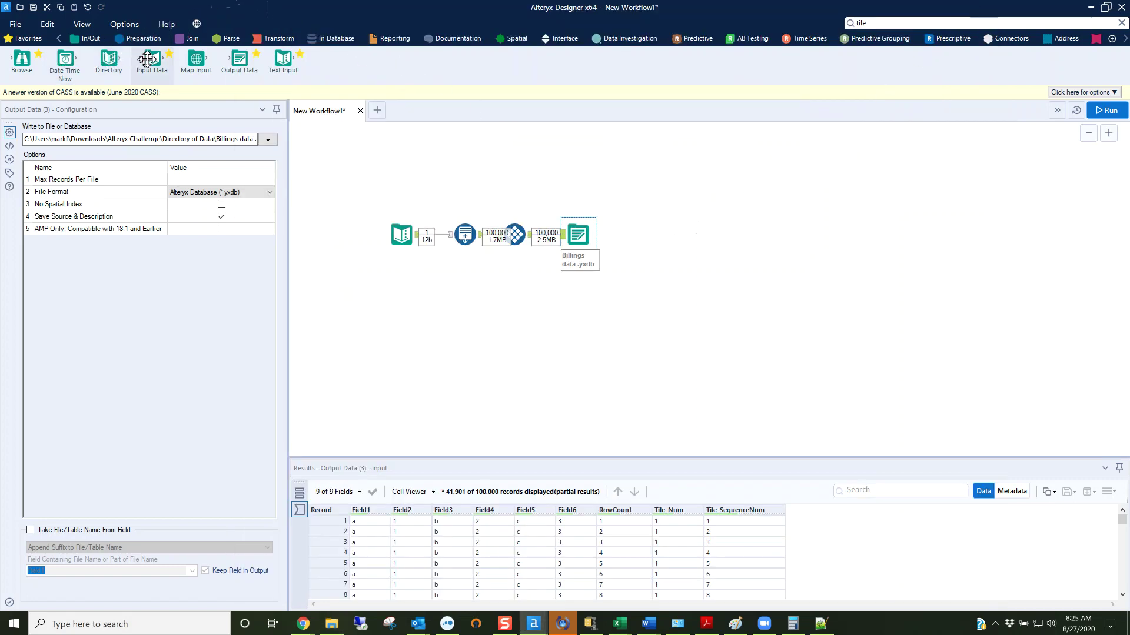
Add an Input Data tool connected to a file and pick Billings data 1.yxdb
drag(147, 59, 698, 326)
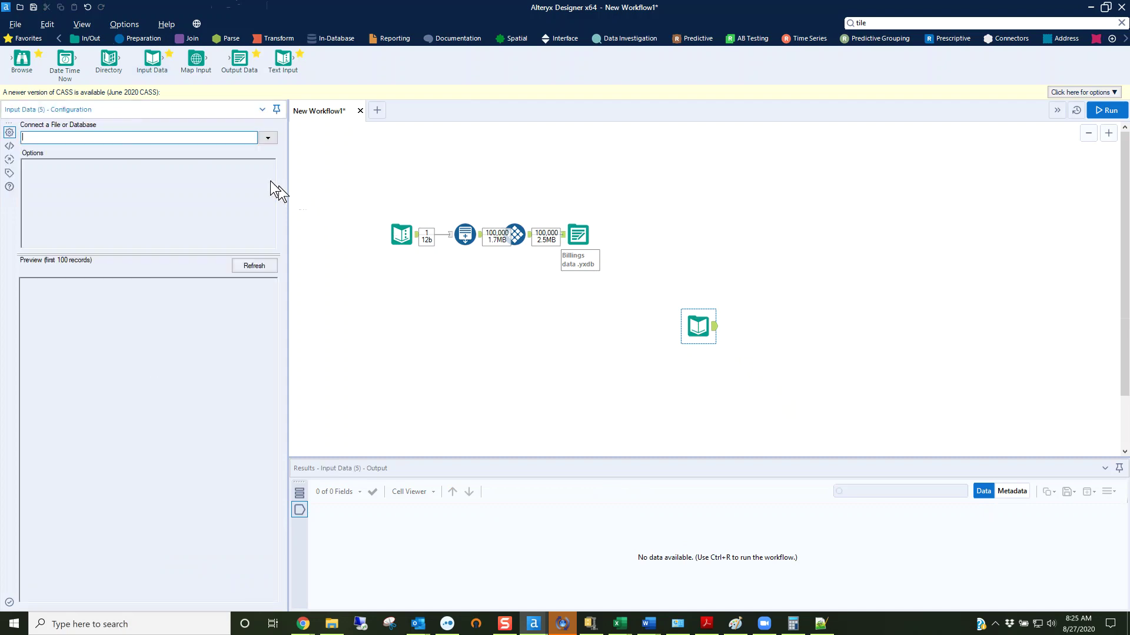
click(267, 138)
click(245, 154)
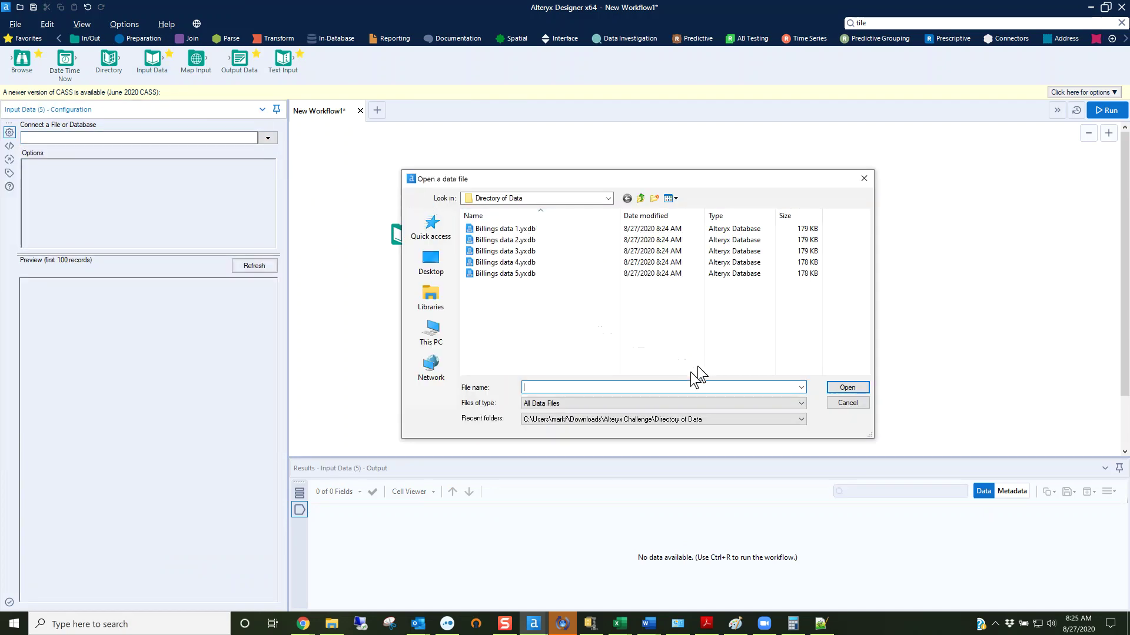
click(513, 229)
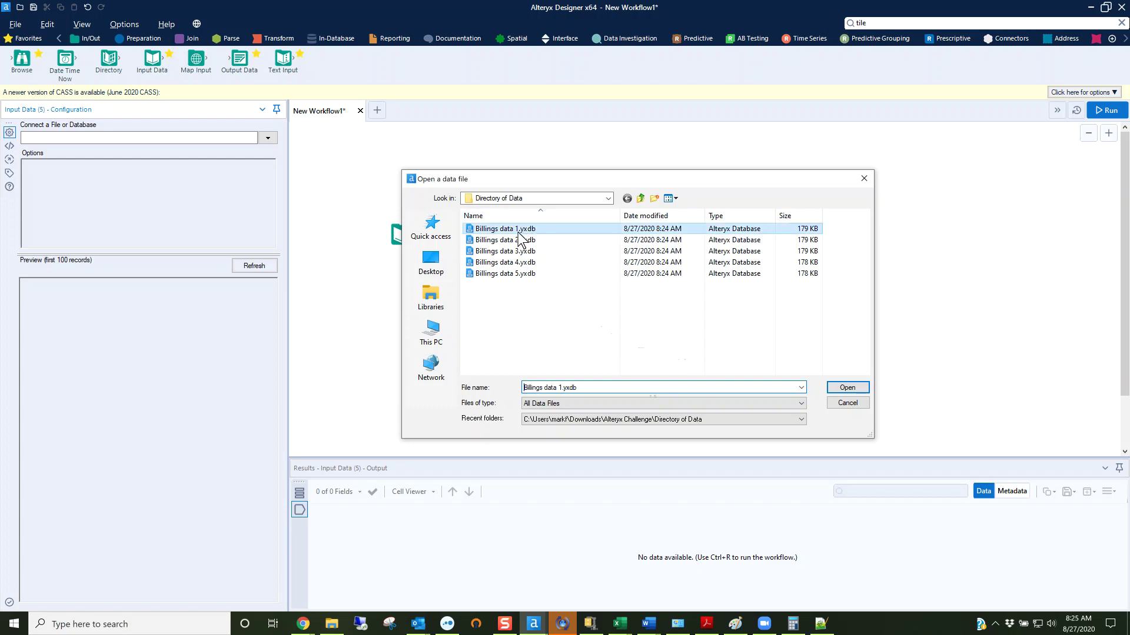
Try a wildcard * pattern in the file name field of the open dialog
click(559, 387)
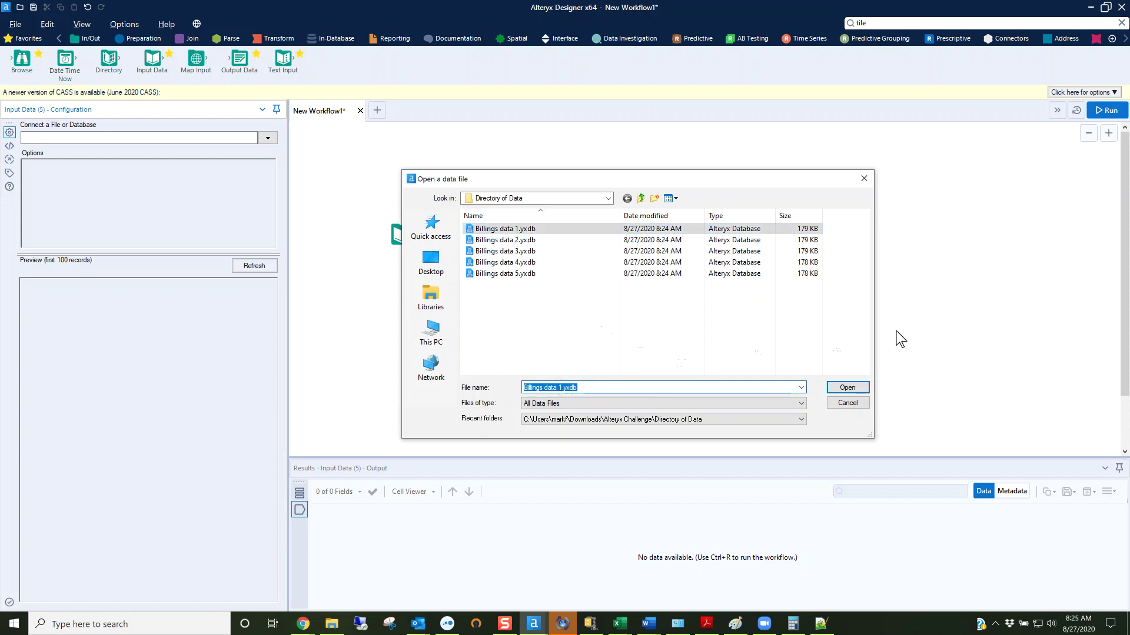
key(Home)
text(*)
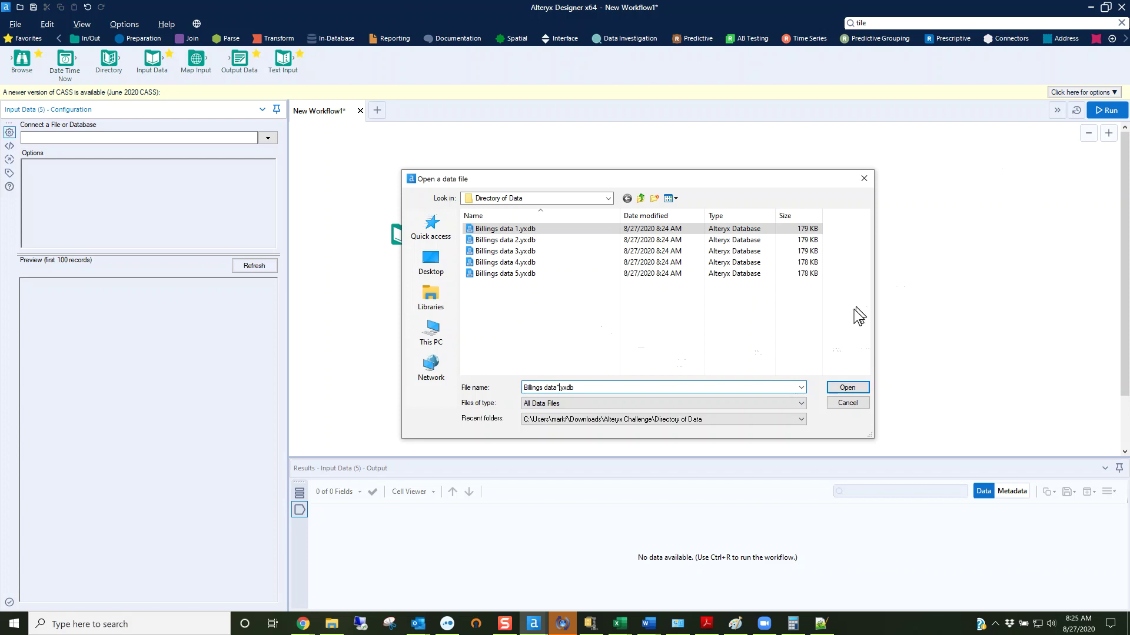
click(836, 388)
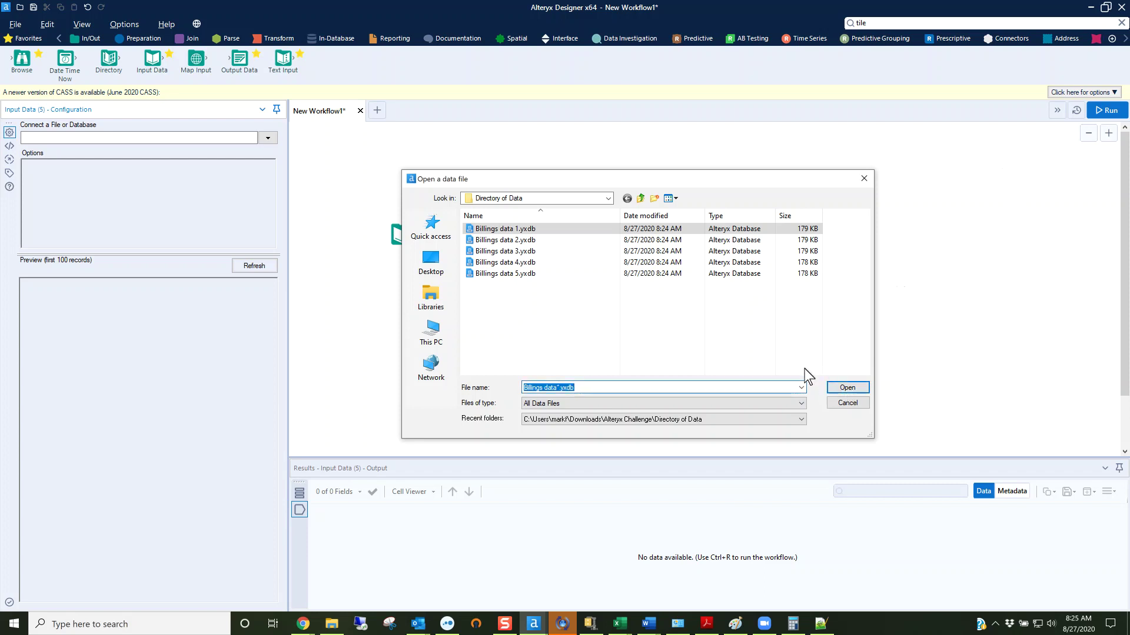
click(863, 389)
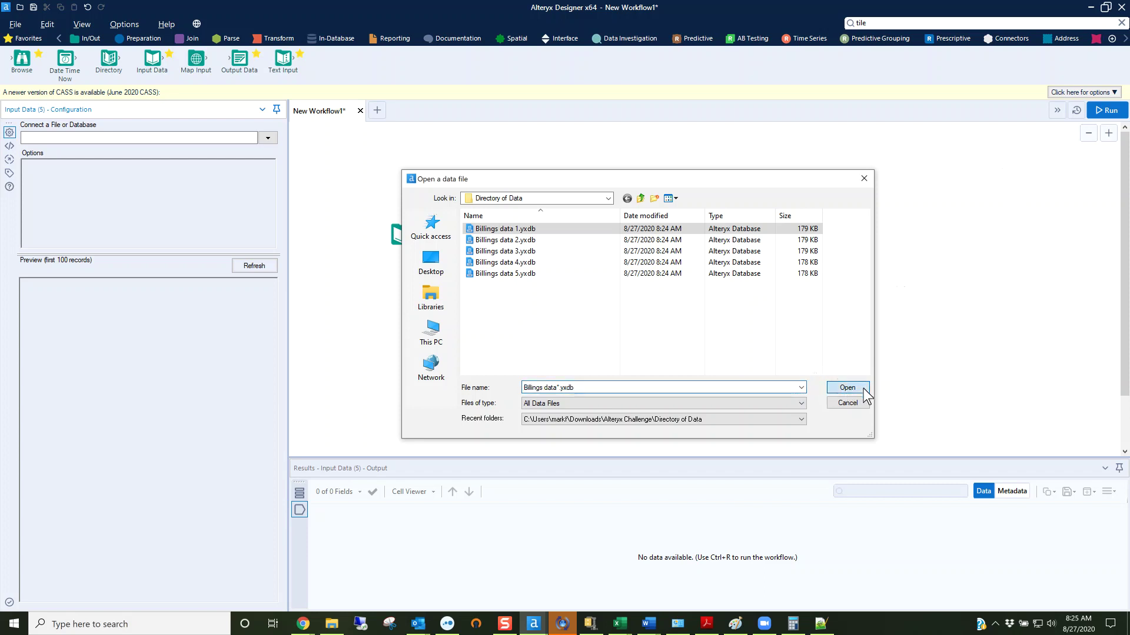
Clear the file name and open Billings data 2.yxdb instead
click(564, 387)
text(1)
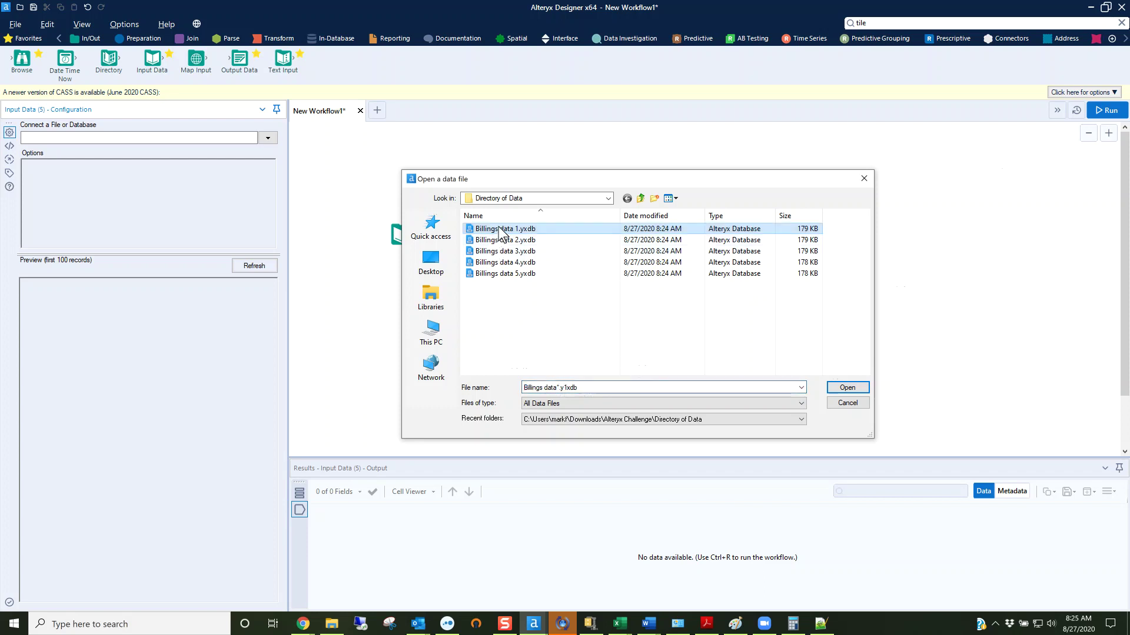
key(Return)
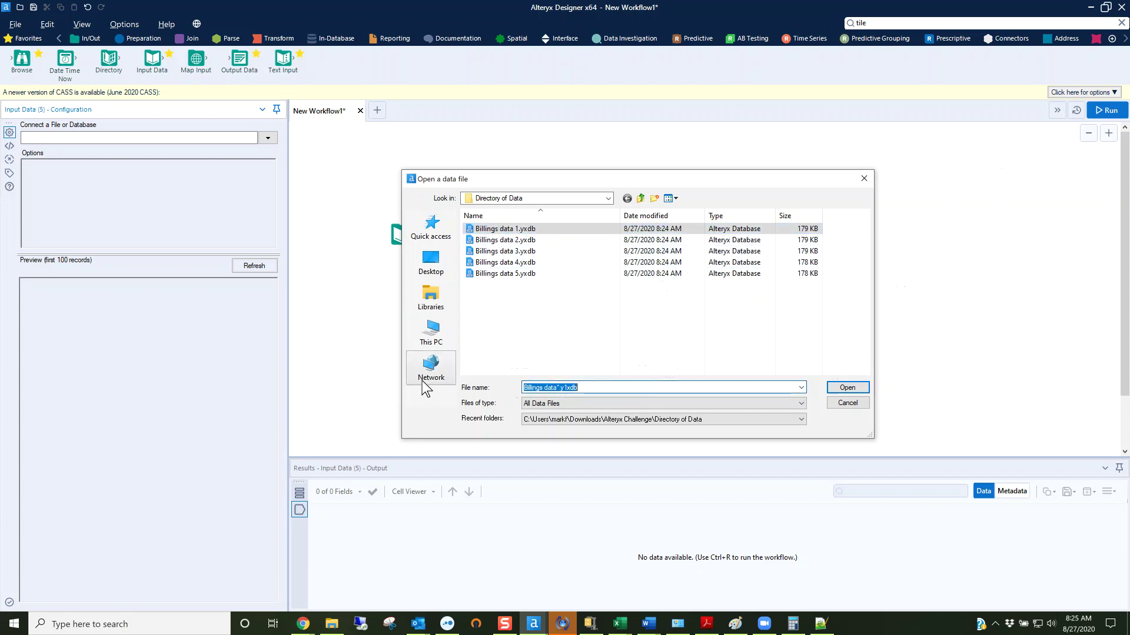
key(BackSpace)
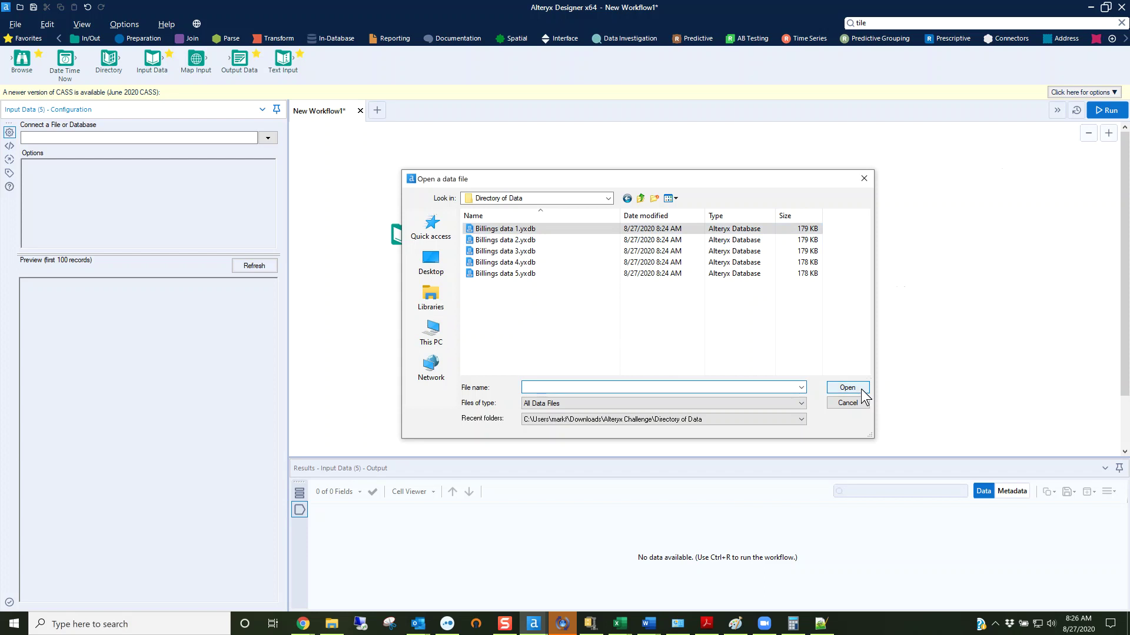
click(509, 230)
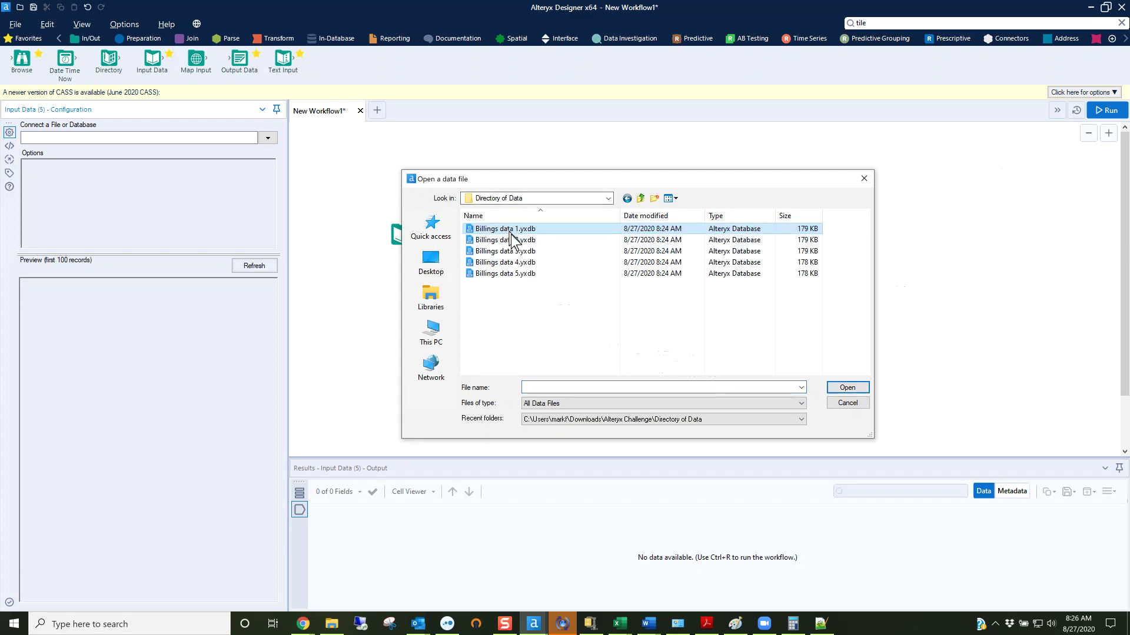
click(771, 387)
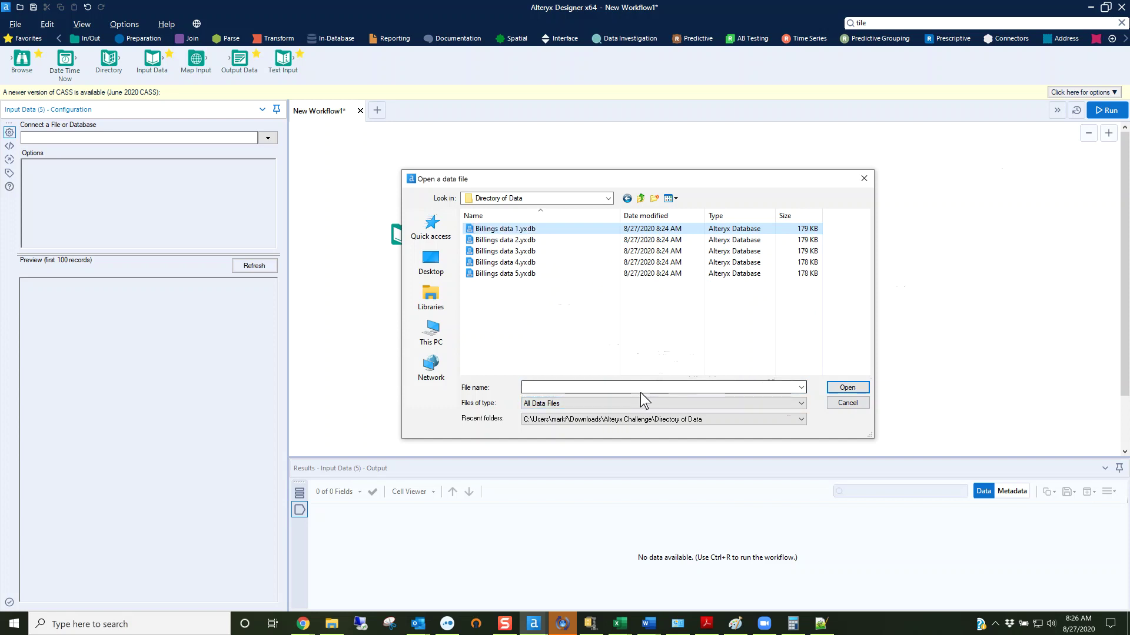
key(Down)
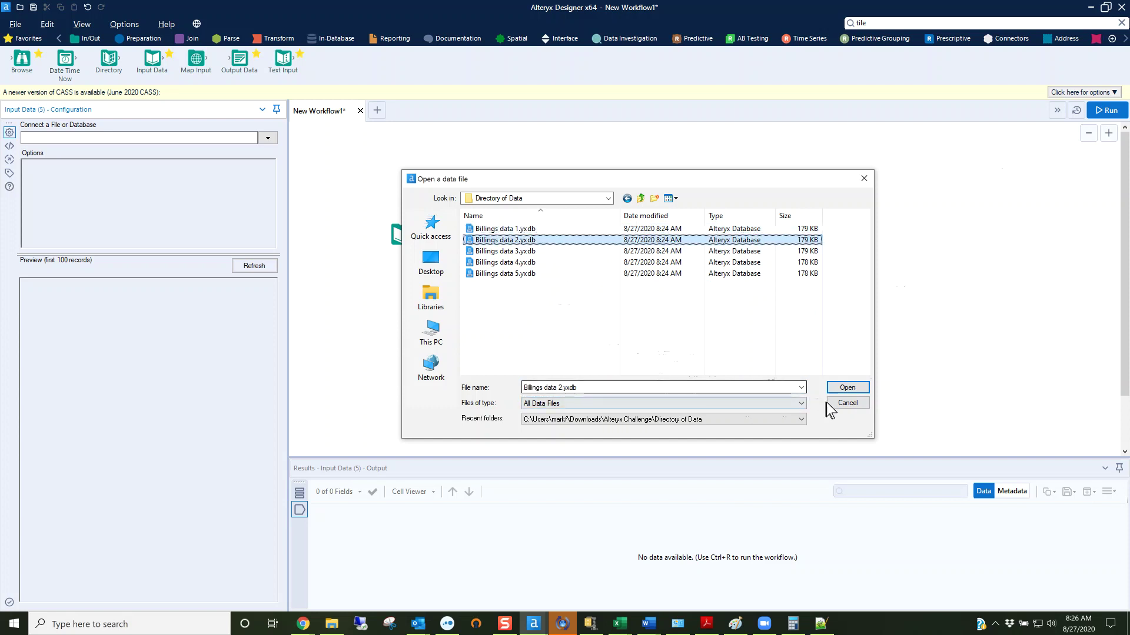
click(846, 388)
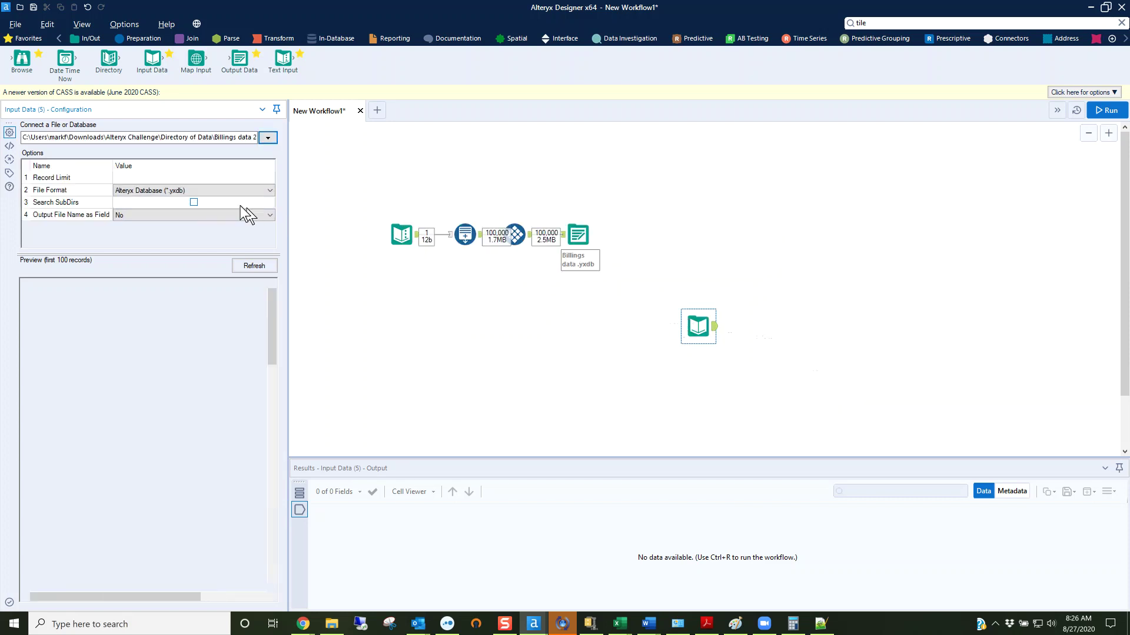
Change the input path to Billings data*.yxdb and attach a Browse tool
drag(228, 137, 258, 137)
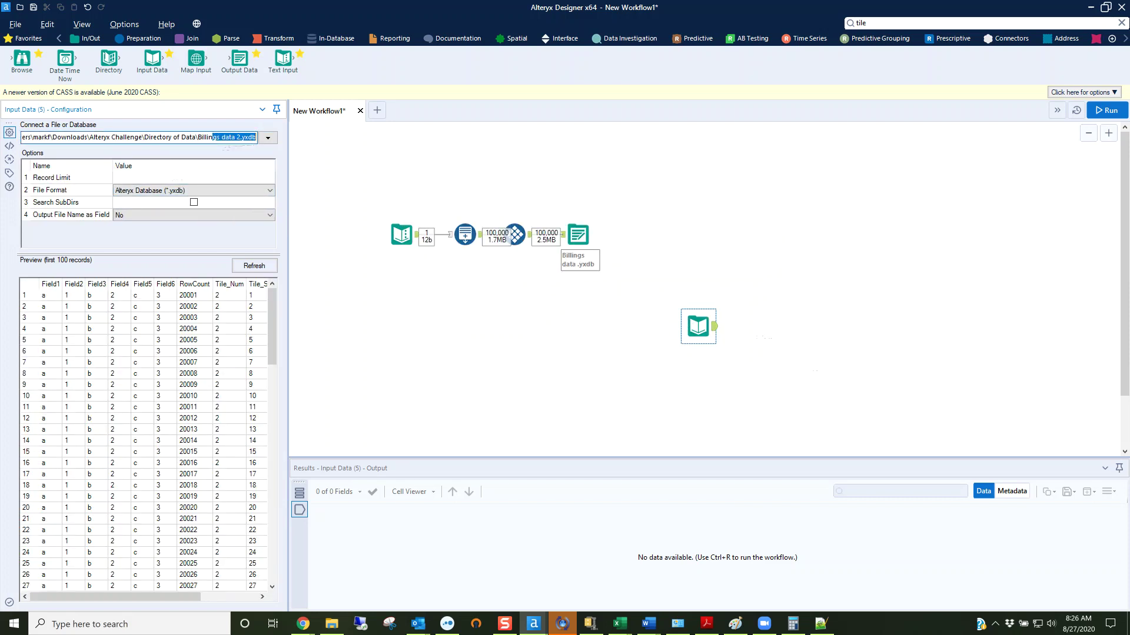
click(238, 137)
key(BackSpace)
key(BackSpace)
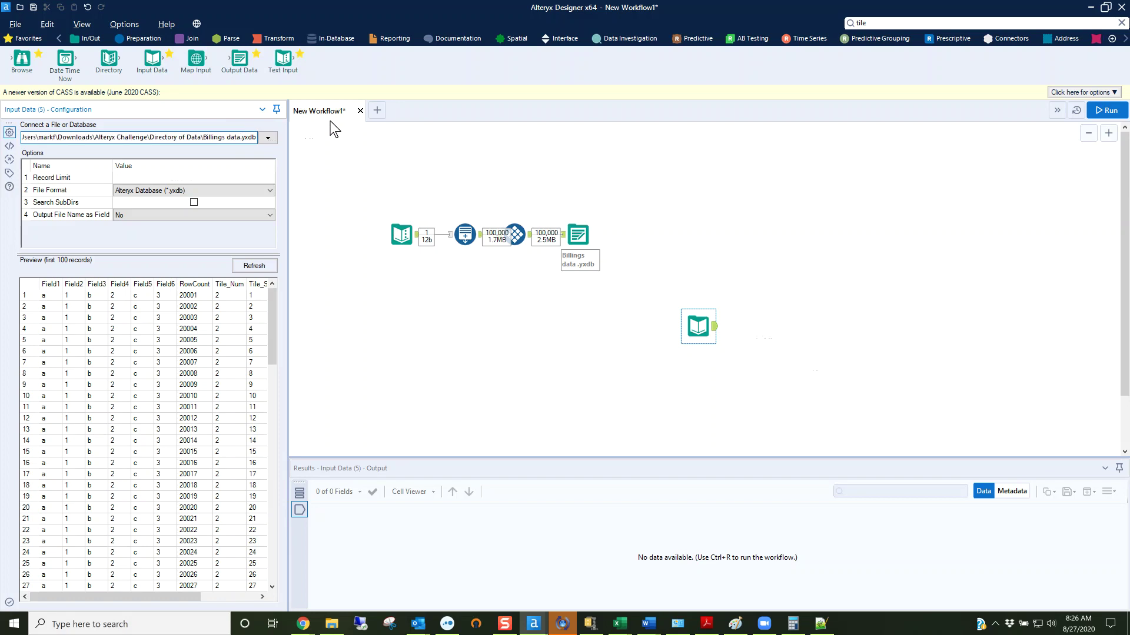
text(*)
drag(18, 57, 769, 323)
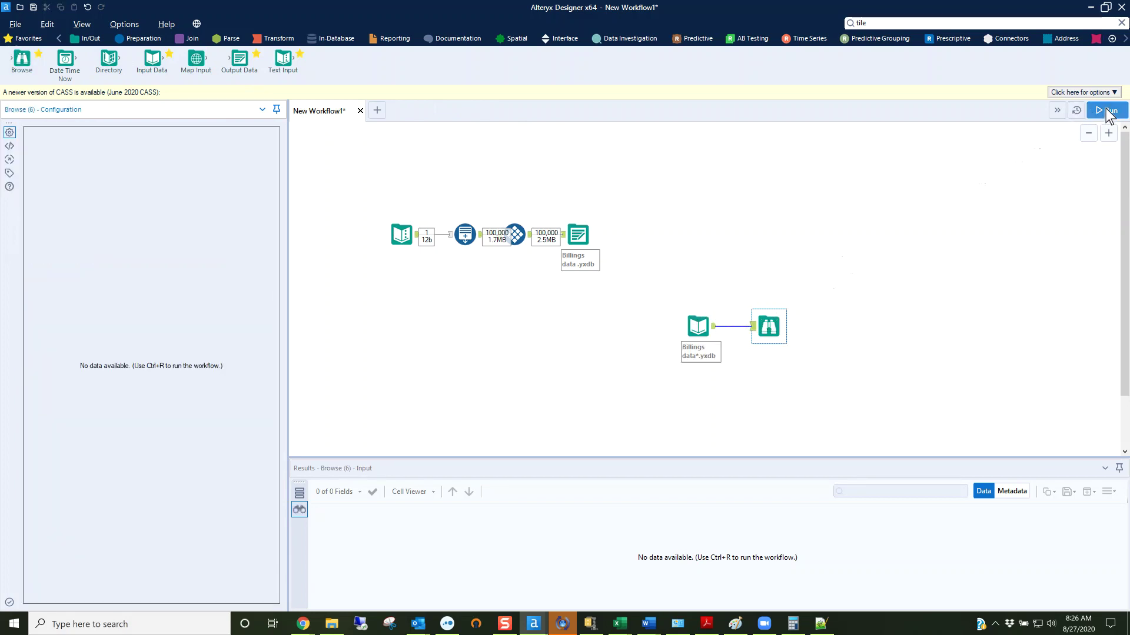
Output the File Name Only as a field and insert Summarize before the Browse
click(693, 326)
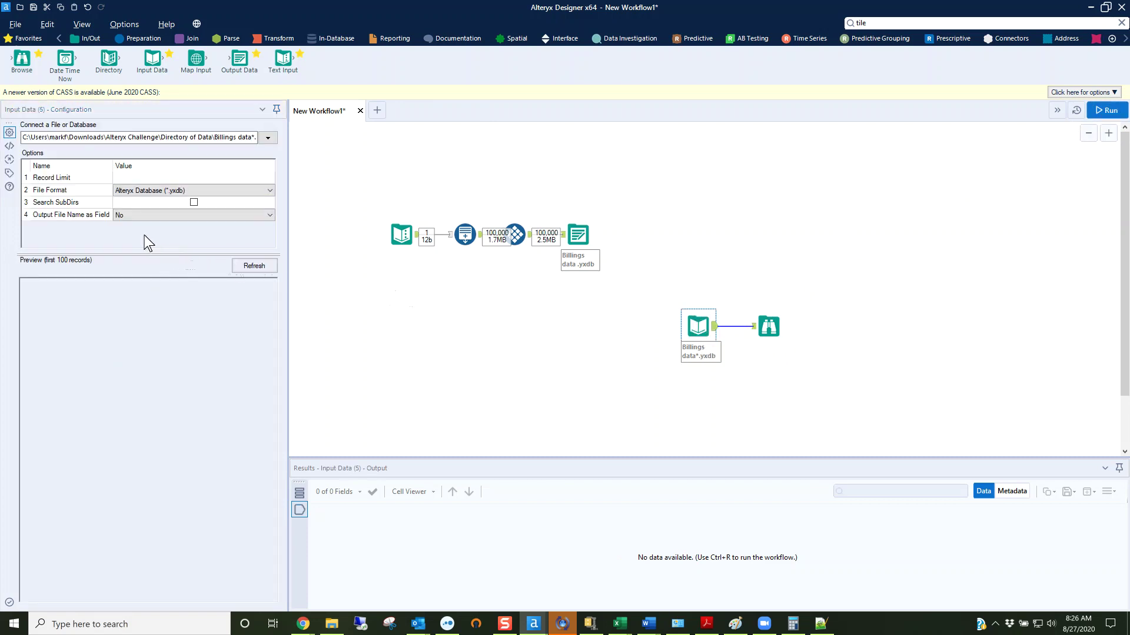
click(136, 216)
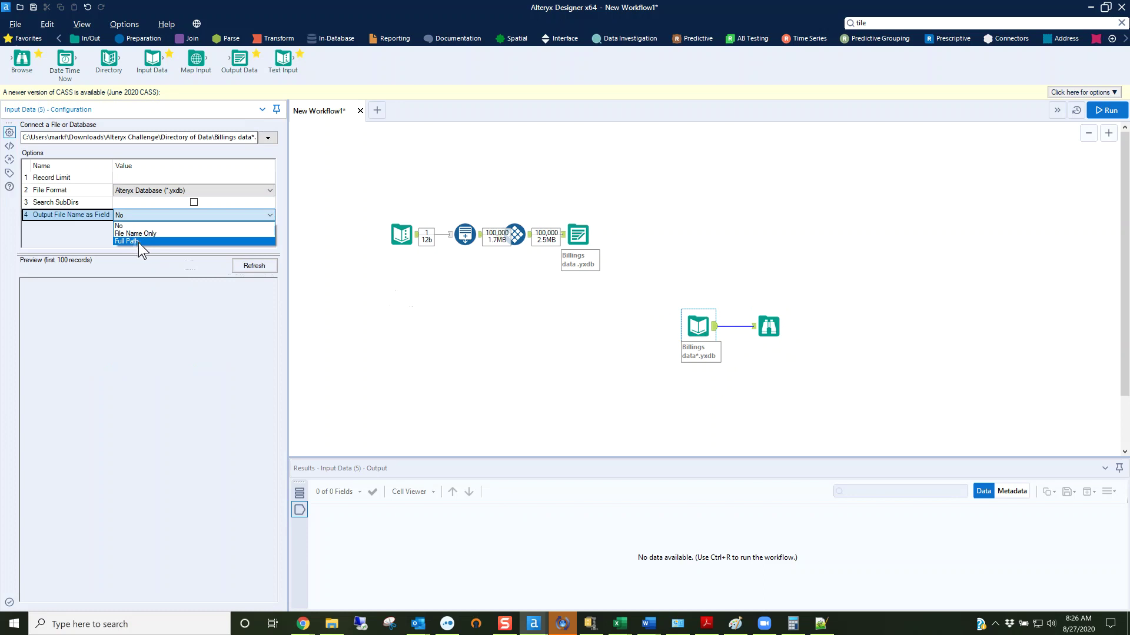
click(140, 233)
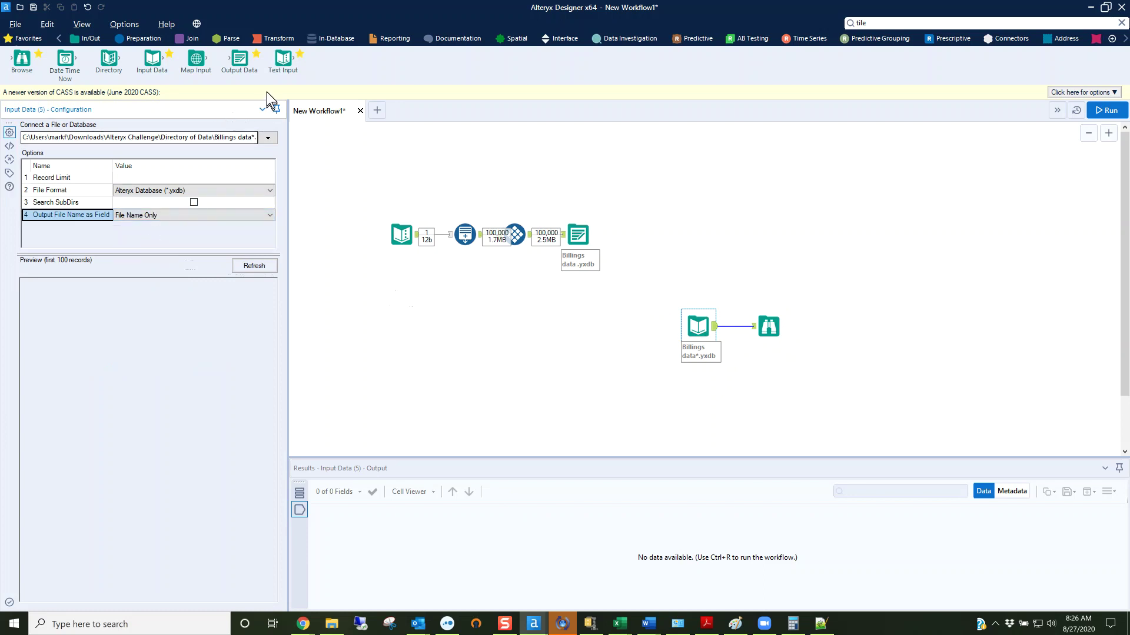
click(262, 40)
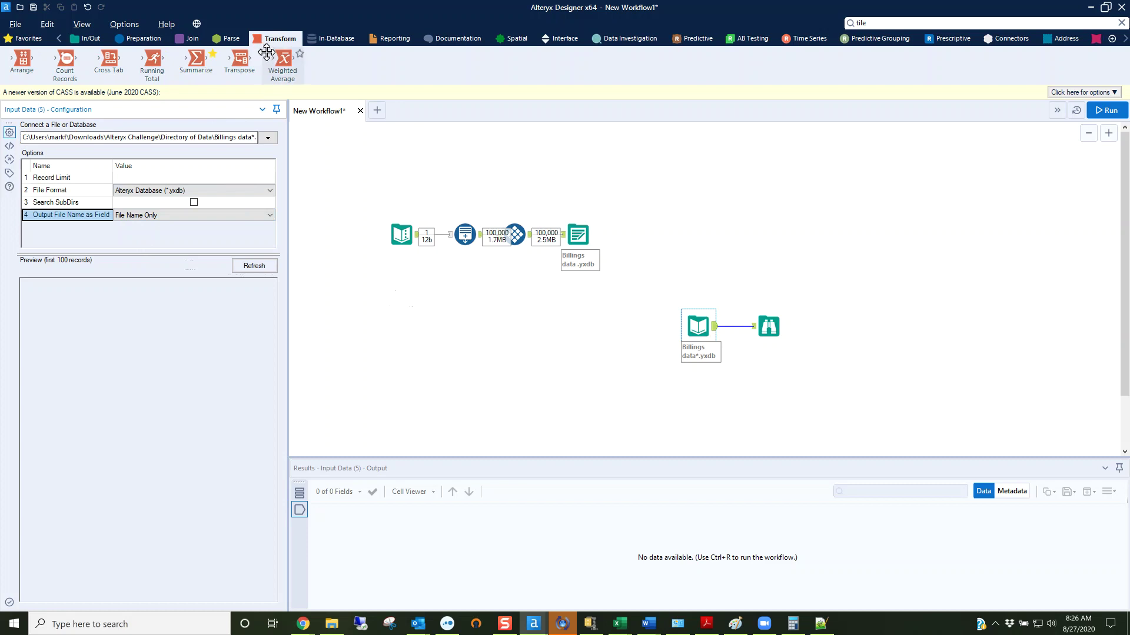
drag(196, 62, 740, 325)
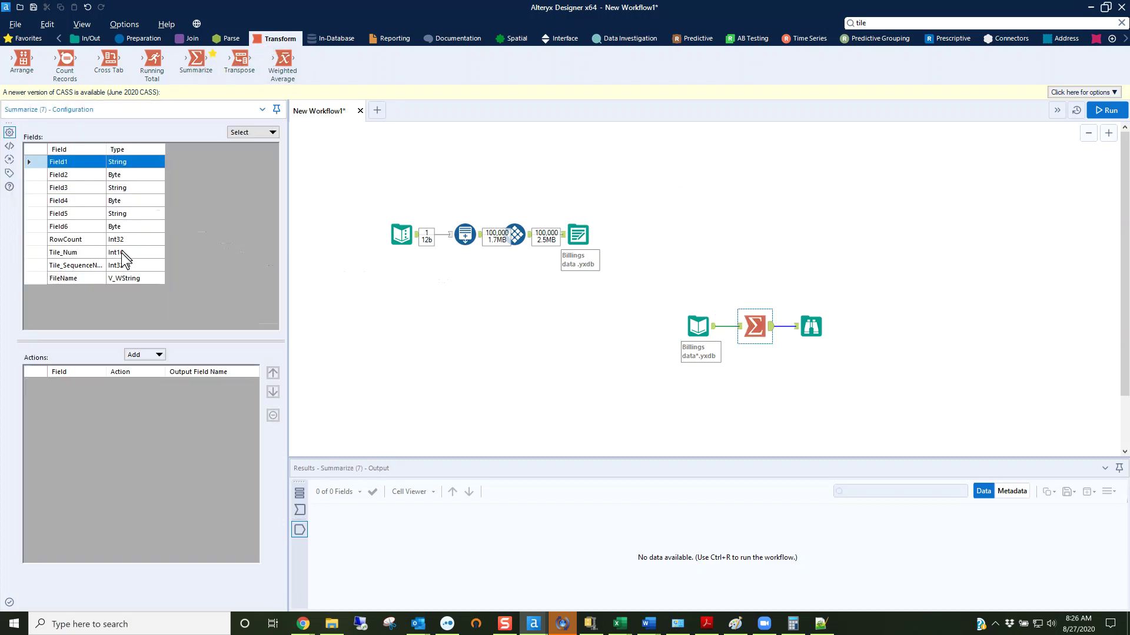
Group Summarize by FileName with a Count and run: Billings data 100000, files 1–5 at 20000
click(88, 279)
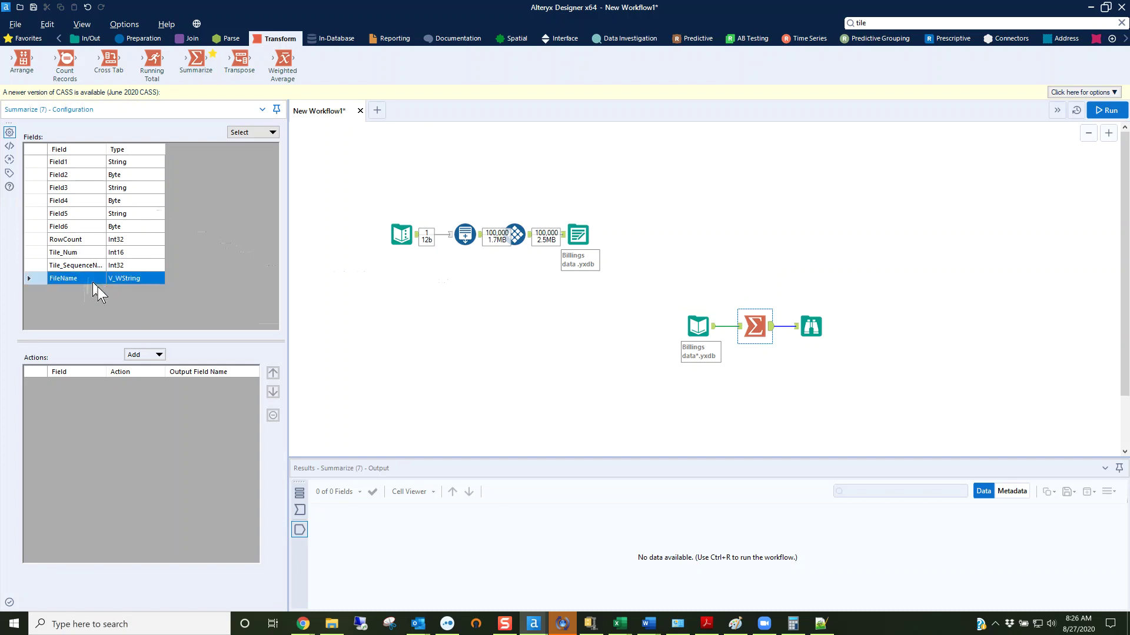
click(155, 354)
click(162, 366)
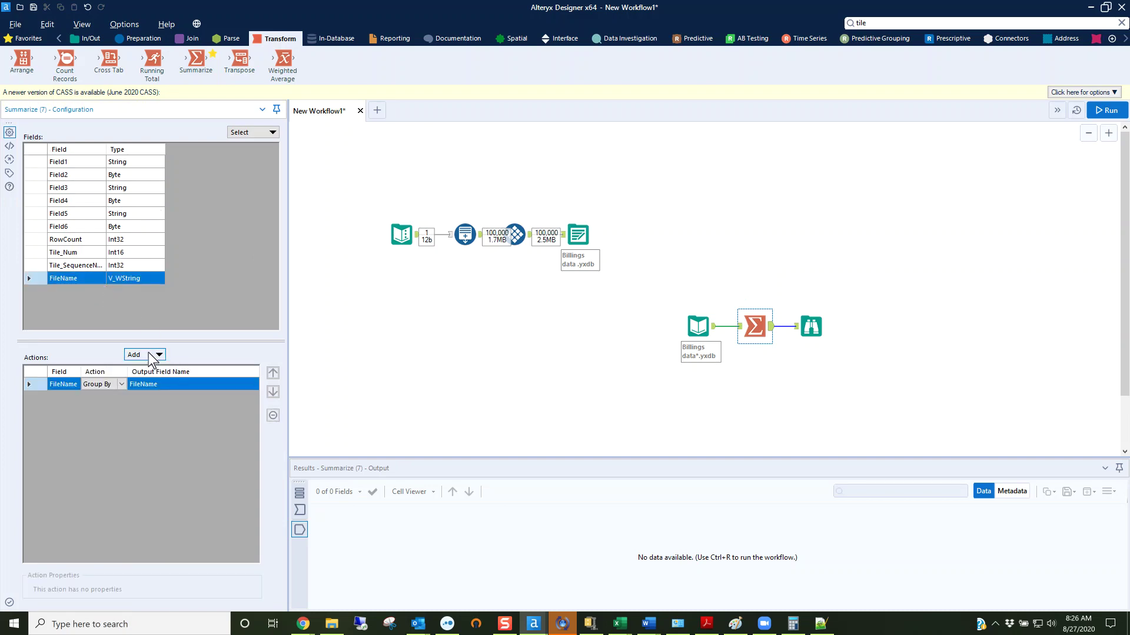
click(151, 355)
click(173, 394)
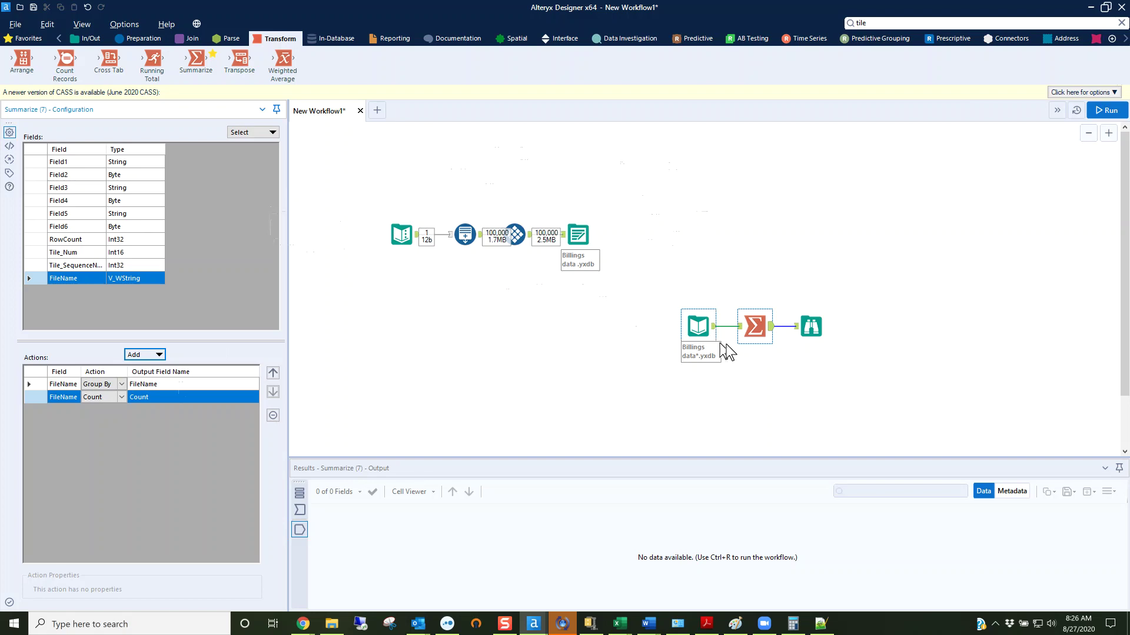
click(1110, 112)
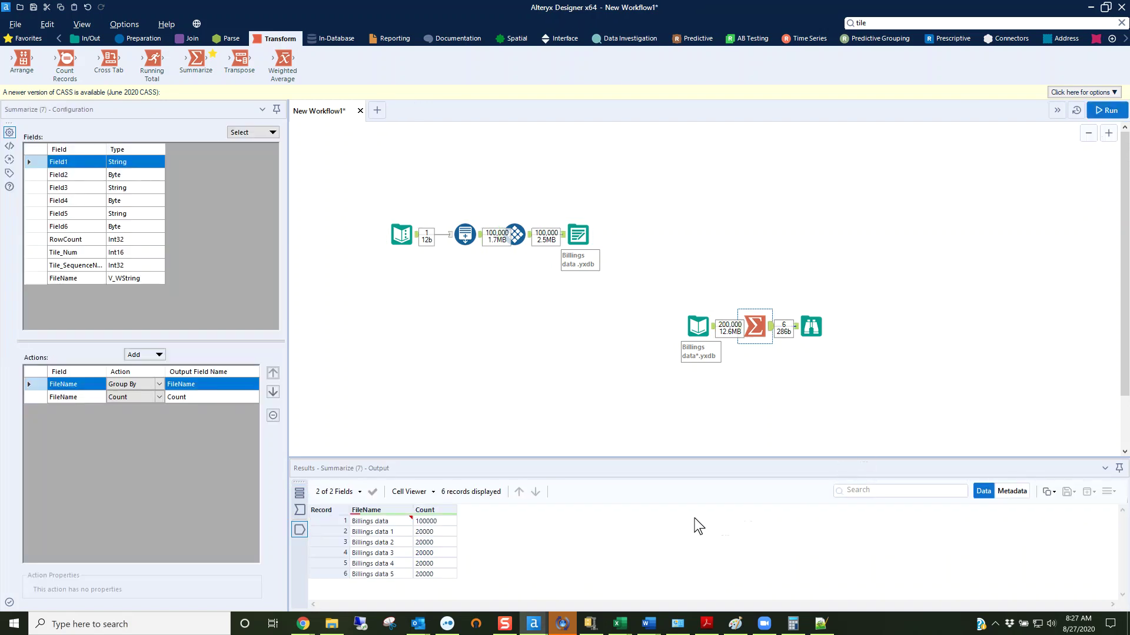
click(382, 521)
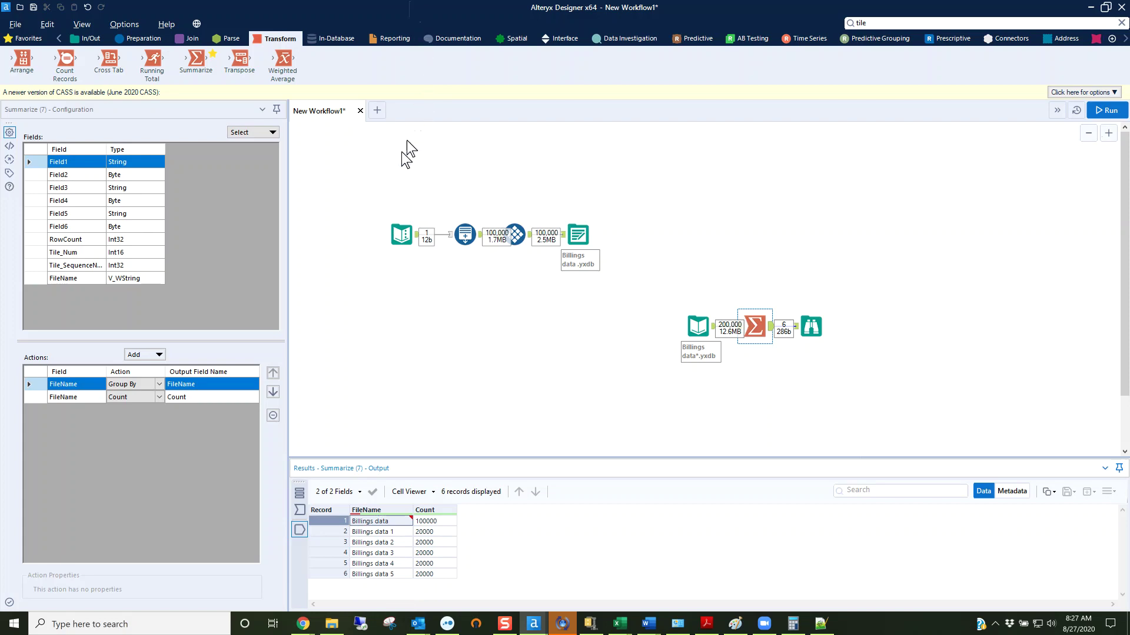
Create a second workflow and copy the lower input–Summarize–Browse chain from Workflow1
click(376, 112)
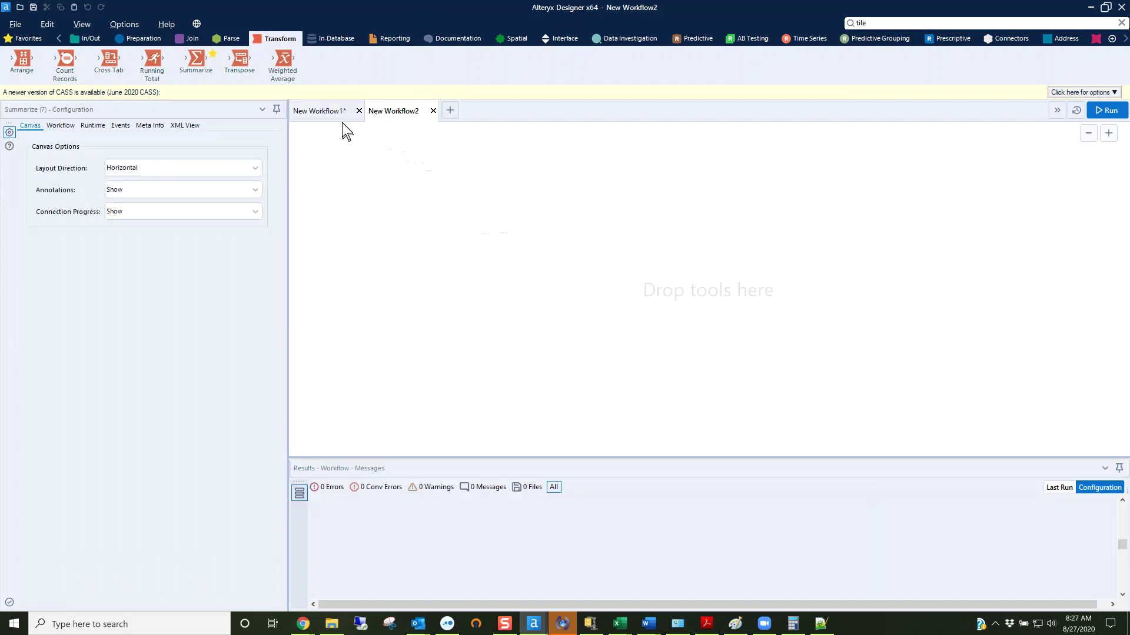
click(340, 116)
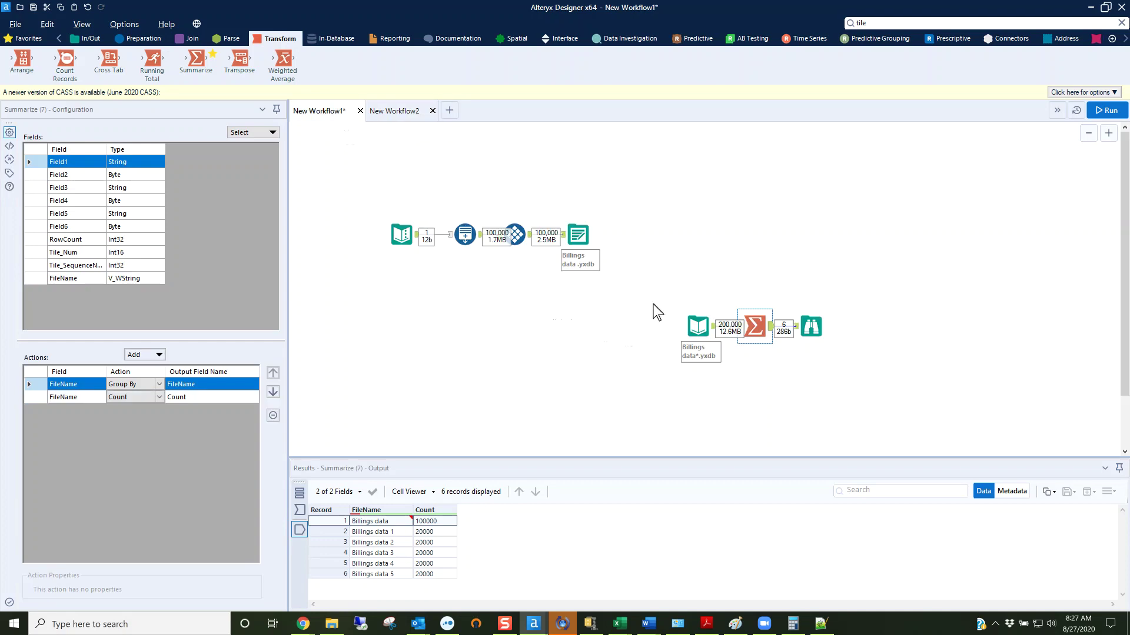
drag(653, 305, 951, 383)
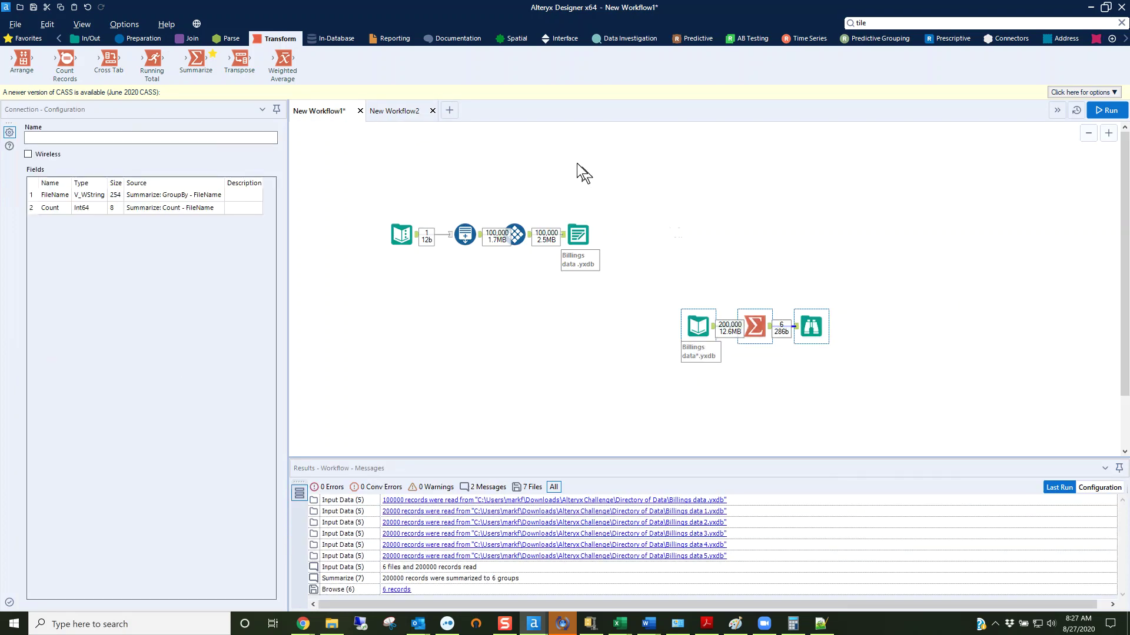
click(402, 118)
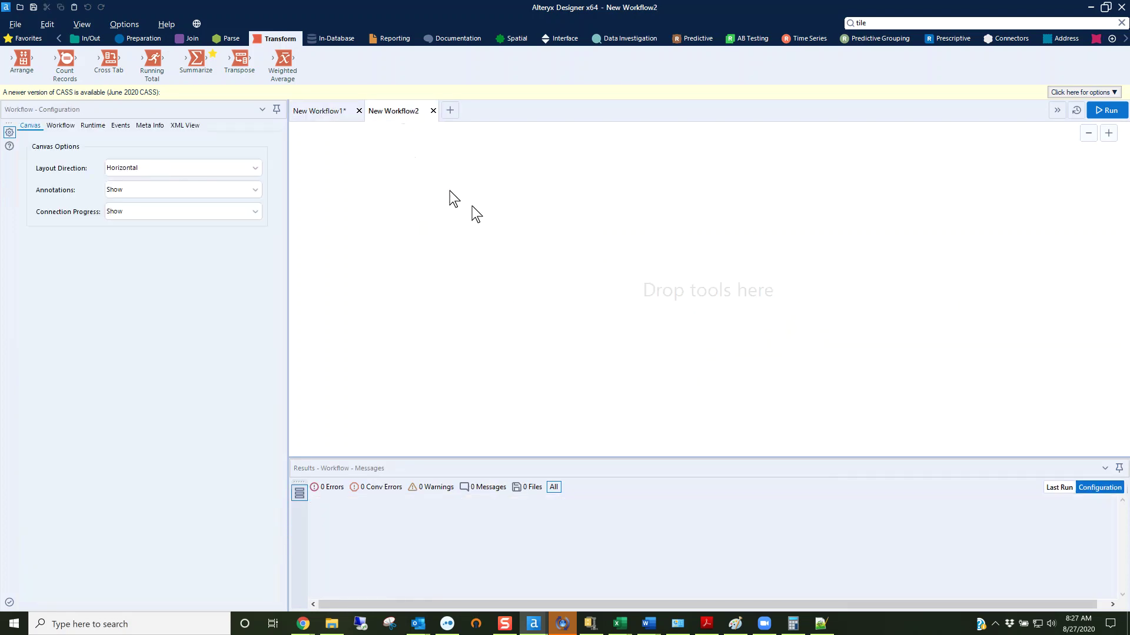
right_click(584, 255)
click(504, 188)
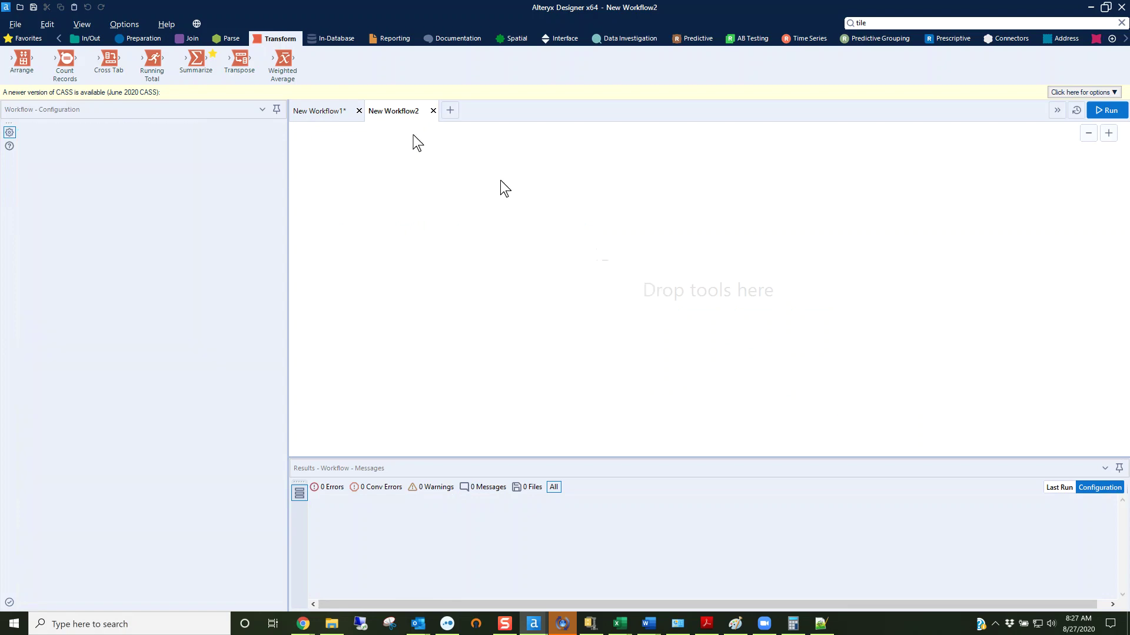
Copy the upper file-writing chain and paste the chains into Workflow2
click(337, 114)
drag(368, 206, 629, 284)
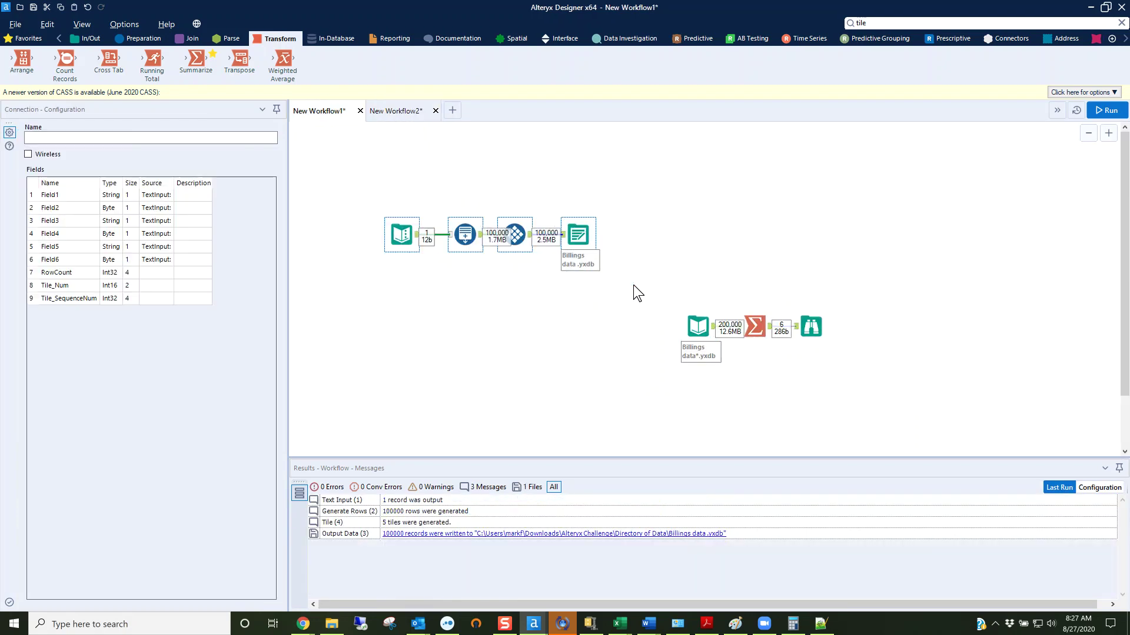
click(397, 110)
right_click(415, 169)
click(429, 172)
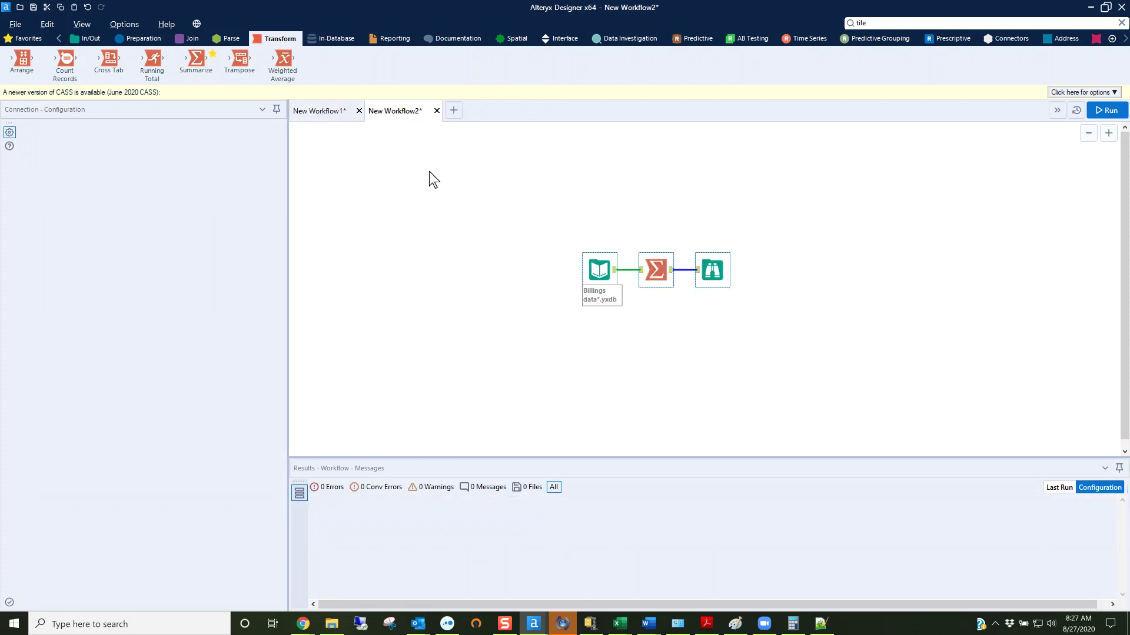
key(ctrl+r)
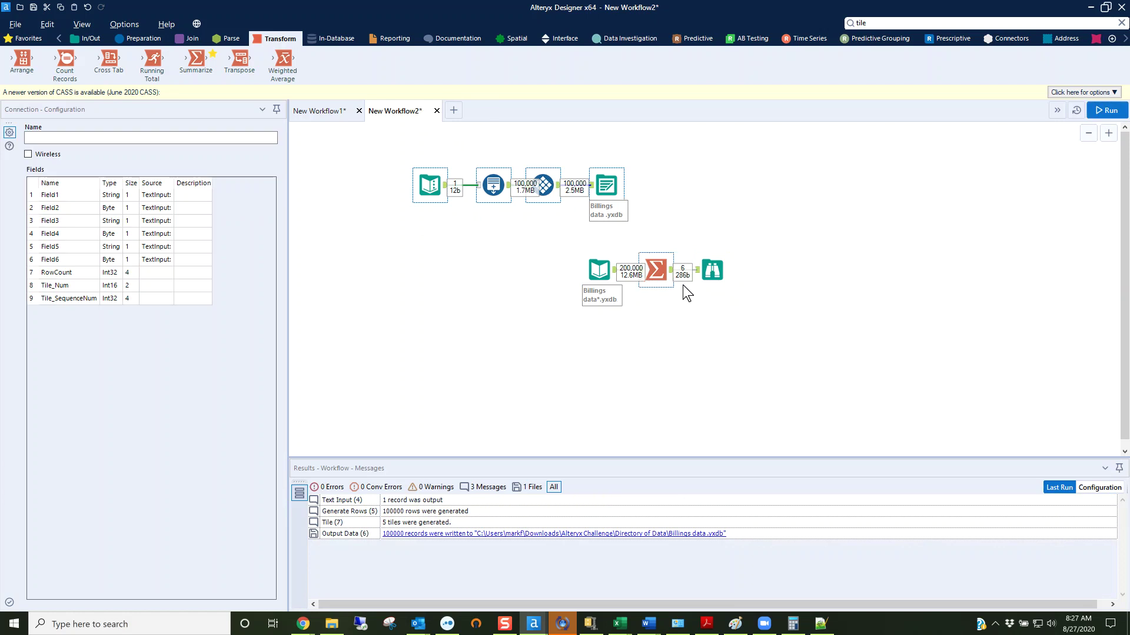
Check the Browse's six records and the six file-read messages from Input Data, then return to Workflow1
click(711, 272)
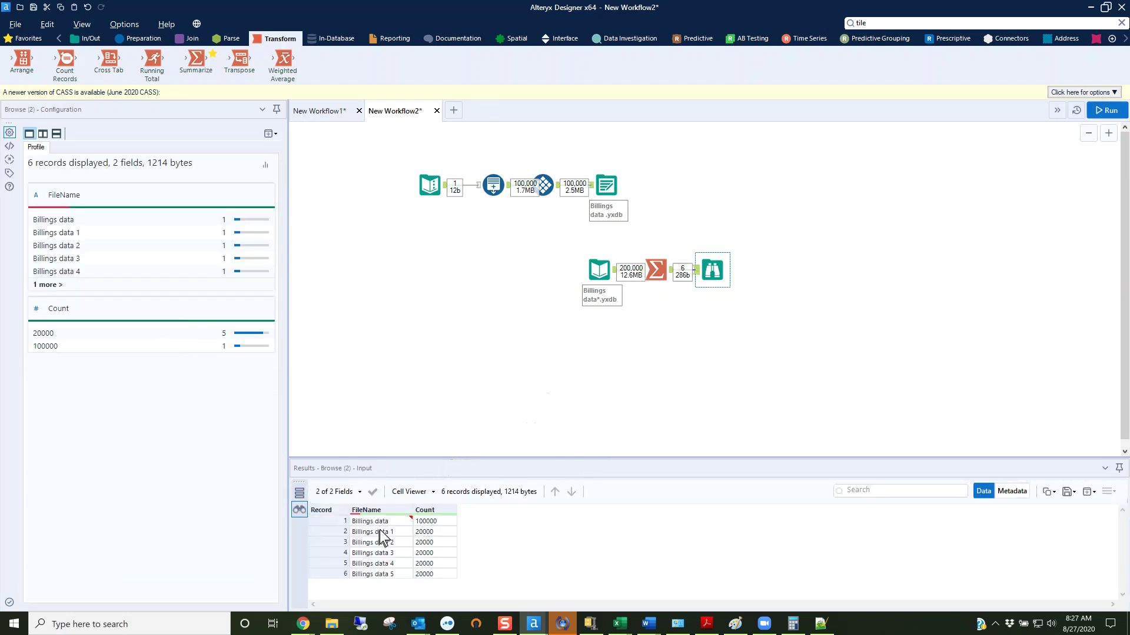
click(300, 495)
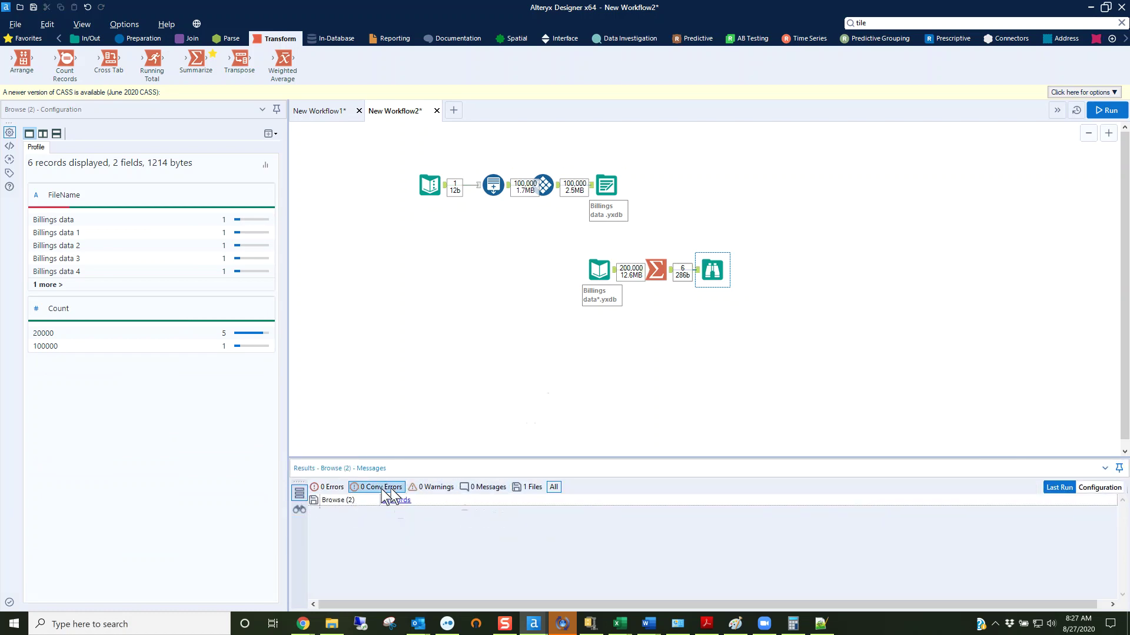
click(500, 326)
click(497, 318)
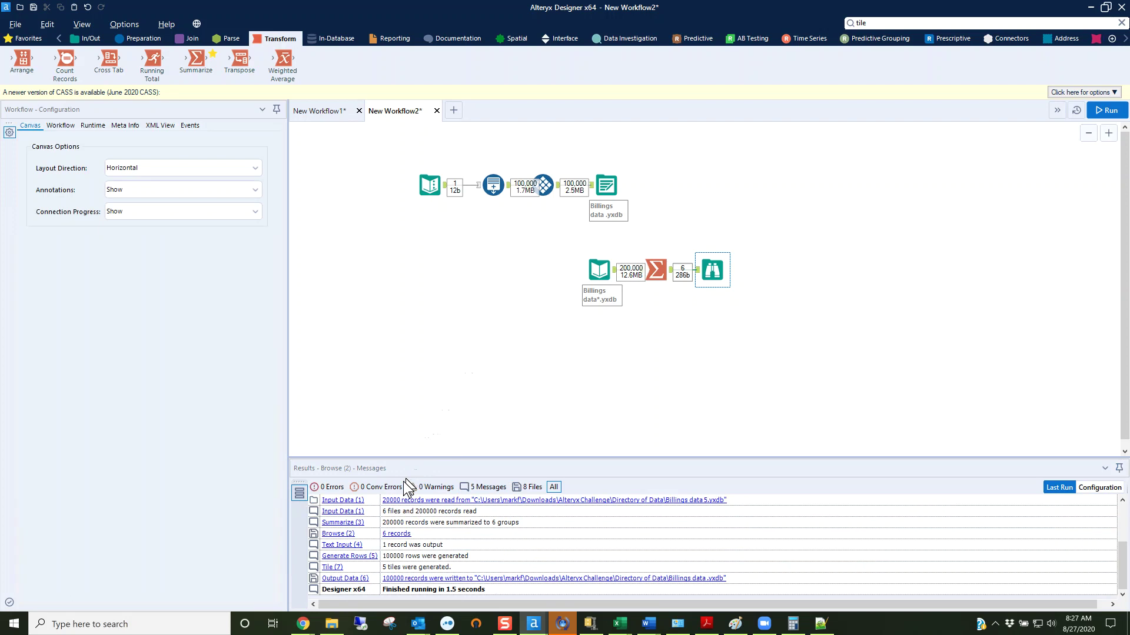
click(344, 500)
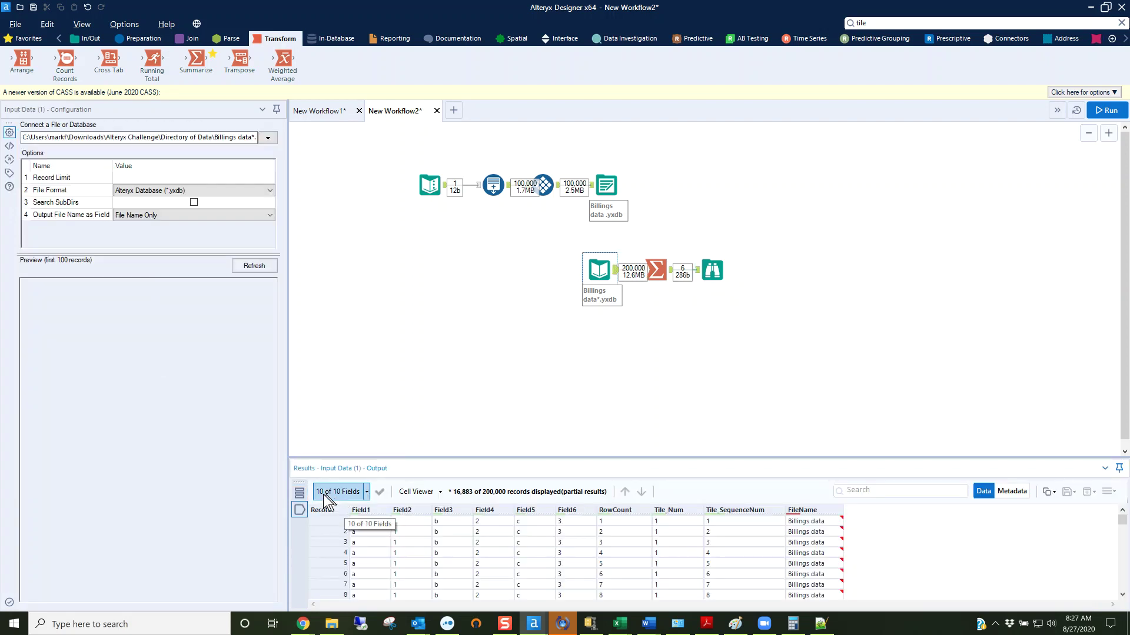
click(299, 493)
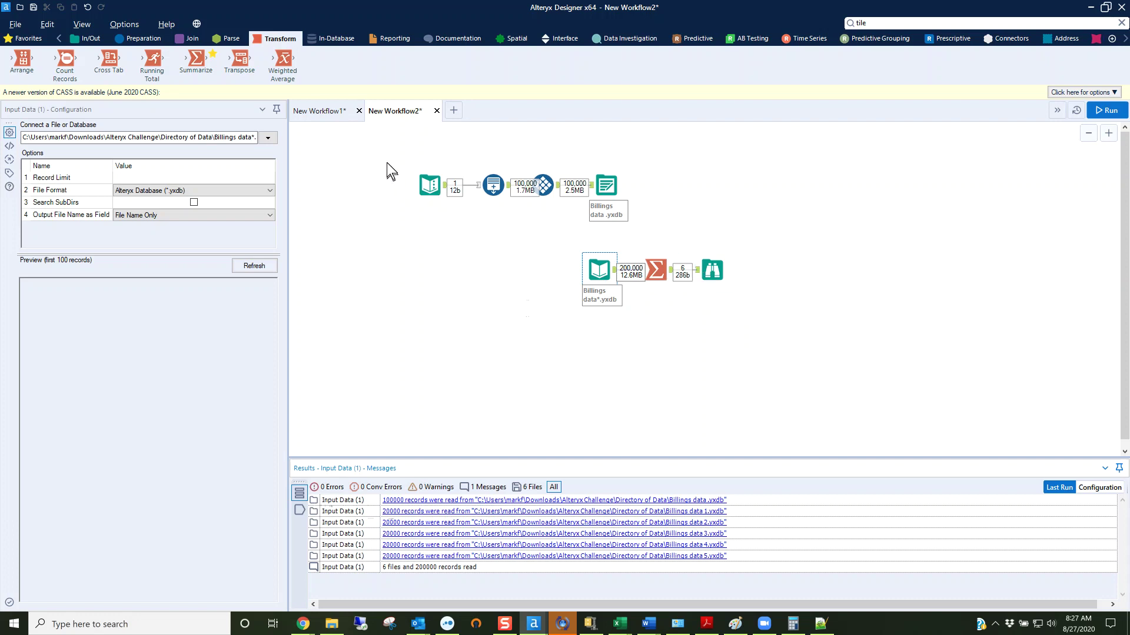
click(341, 113)
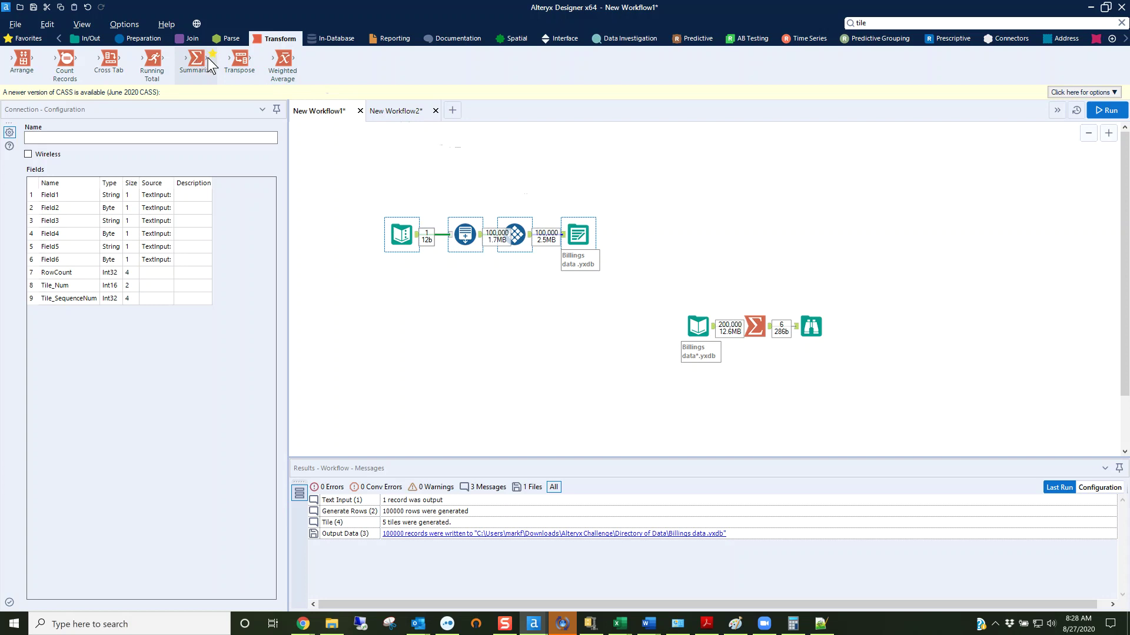
mouse_move(305, 627)
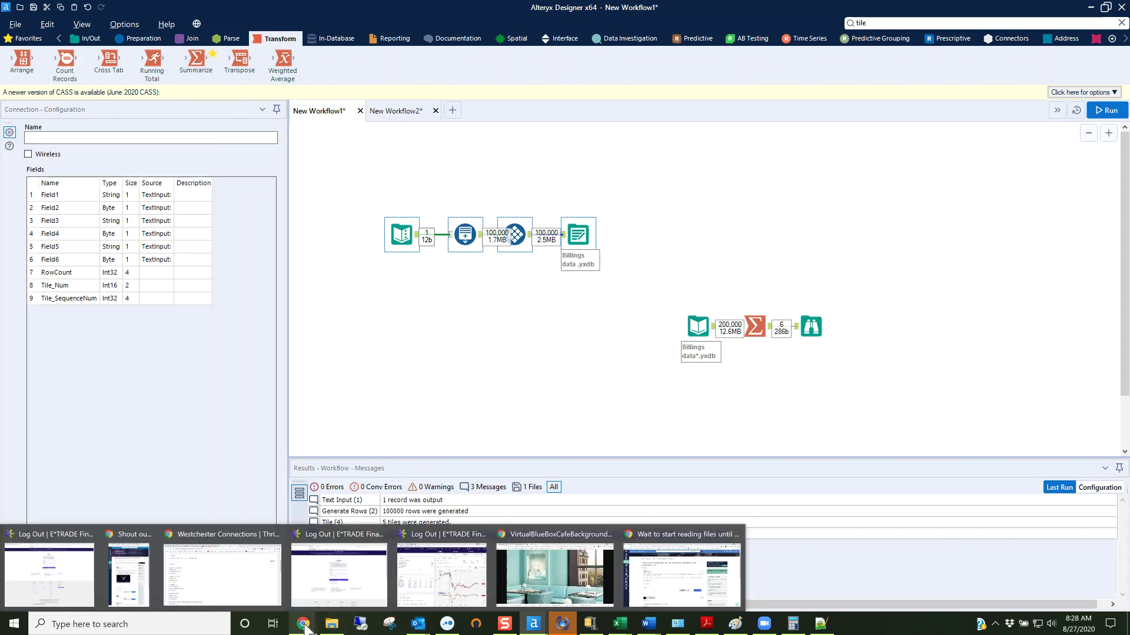
click(703, 571)
scroll(593, 330, down, 4)
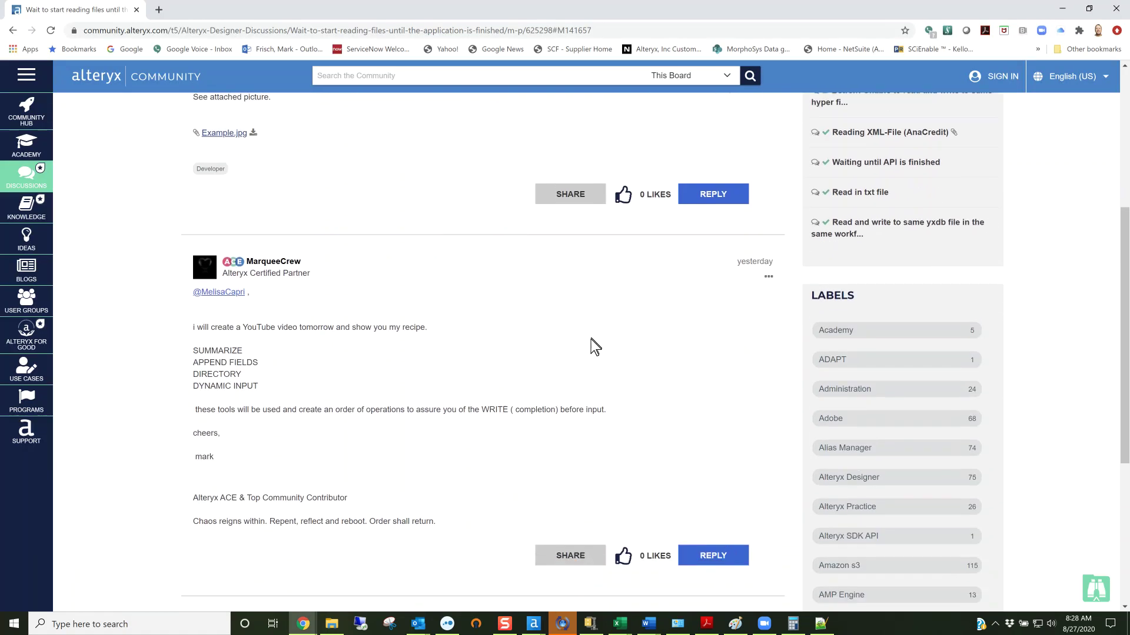
scroll(593, 344, down, 2)
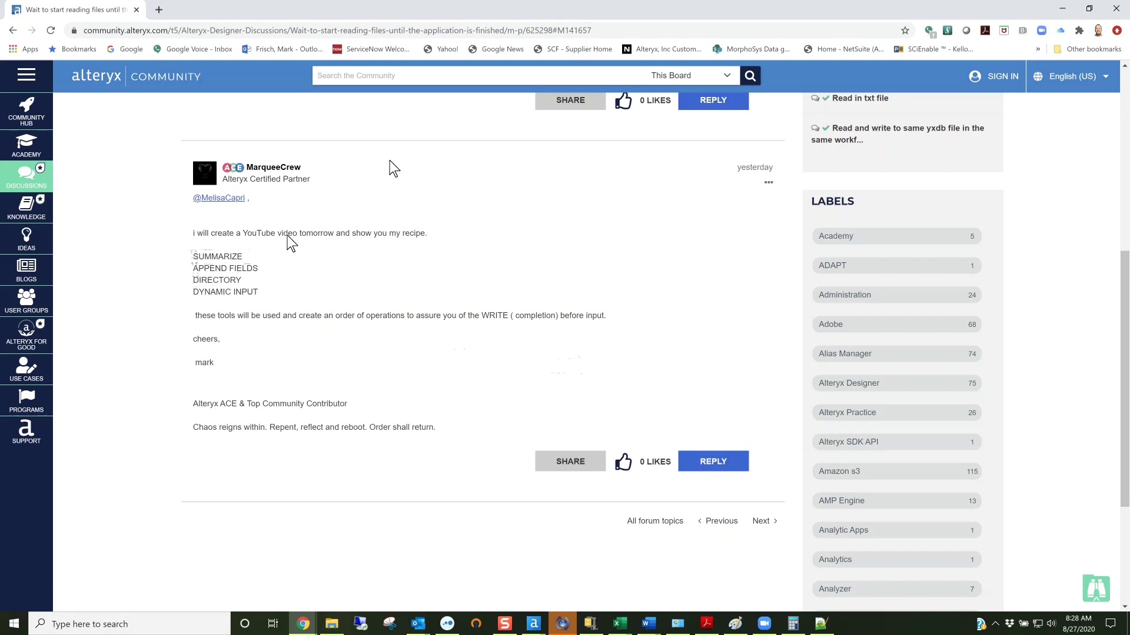
click(1066, 8)
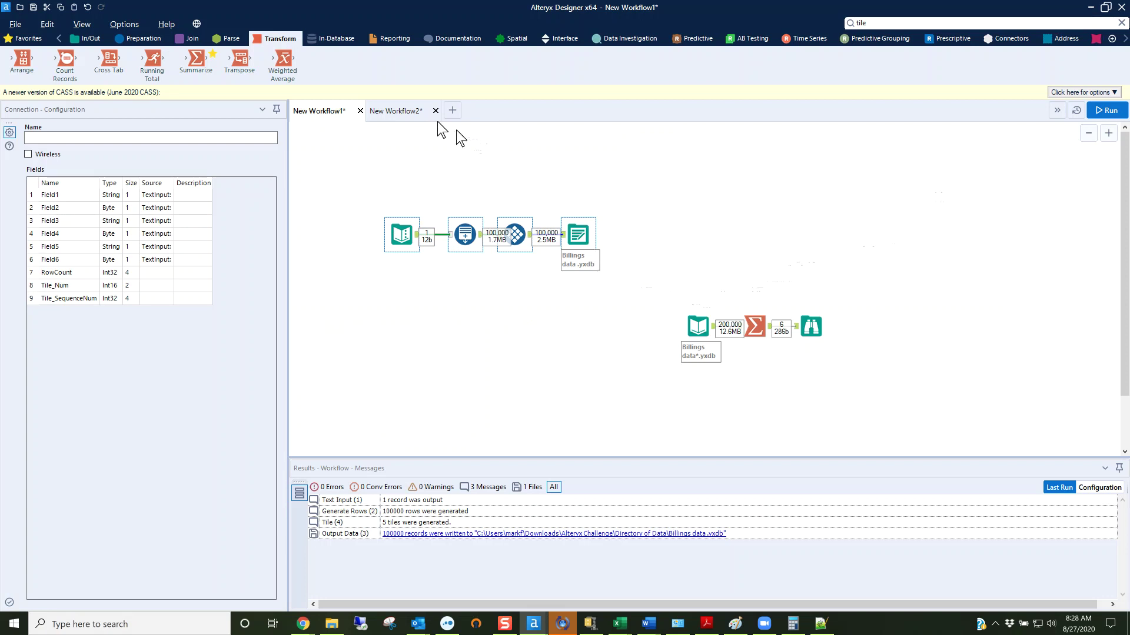
Connect a new Summarize to Tile's output that counts Tile_SequenceNum
drag(221, 61, 585, 298)
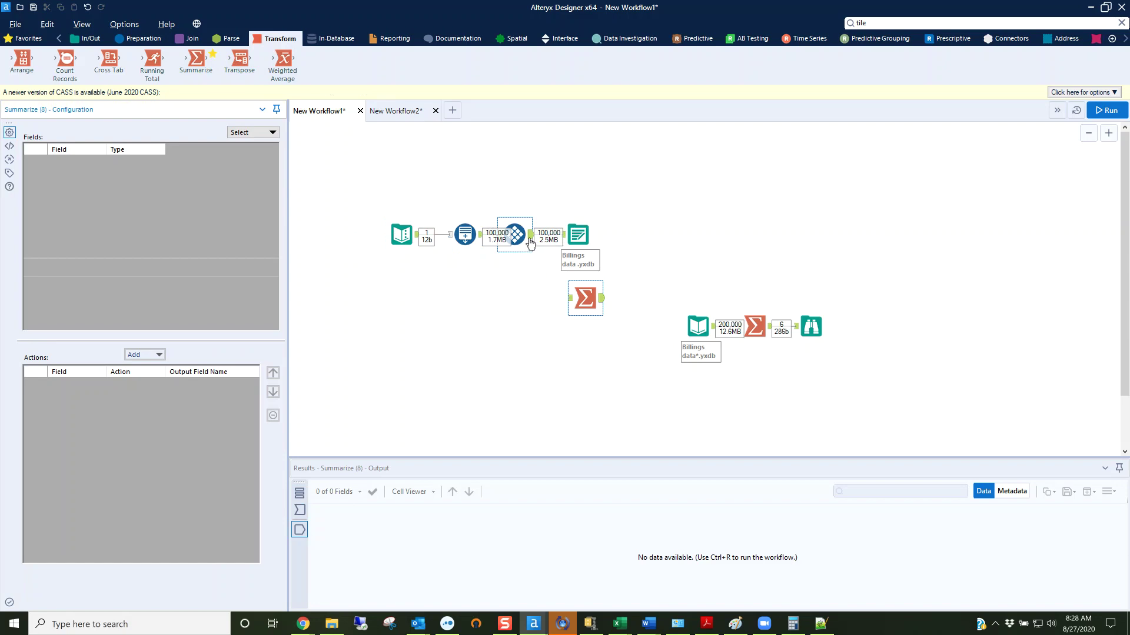
click(571, 301)
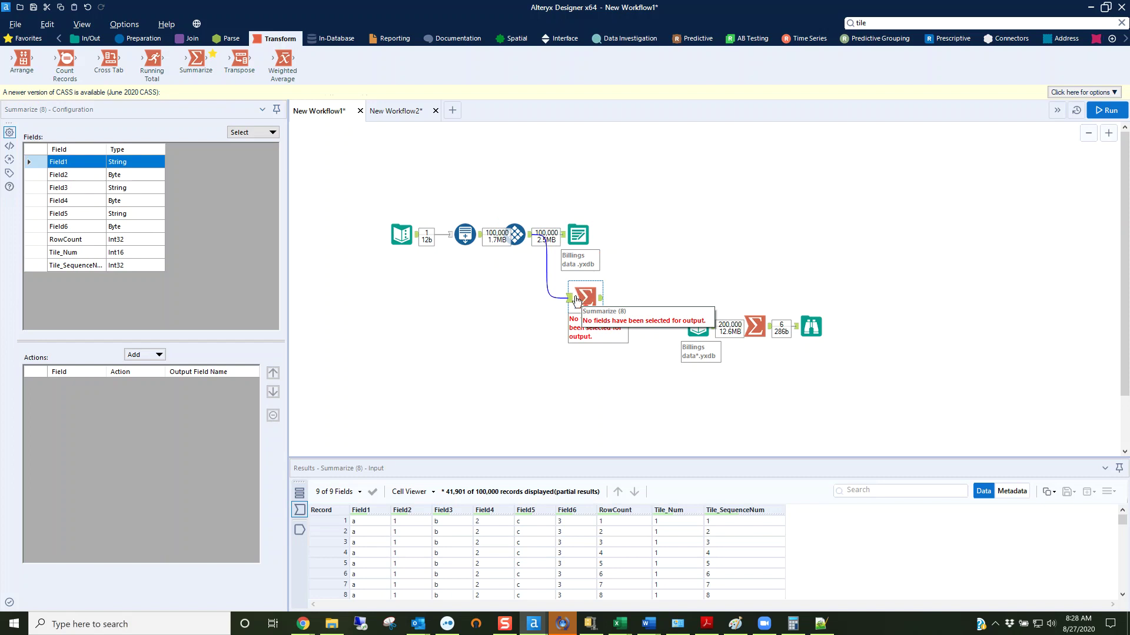
click(87, 266)
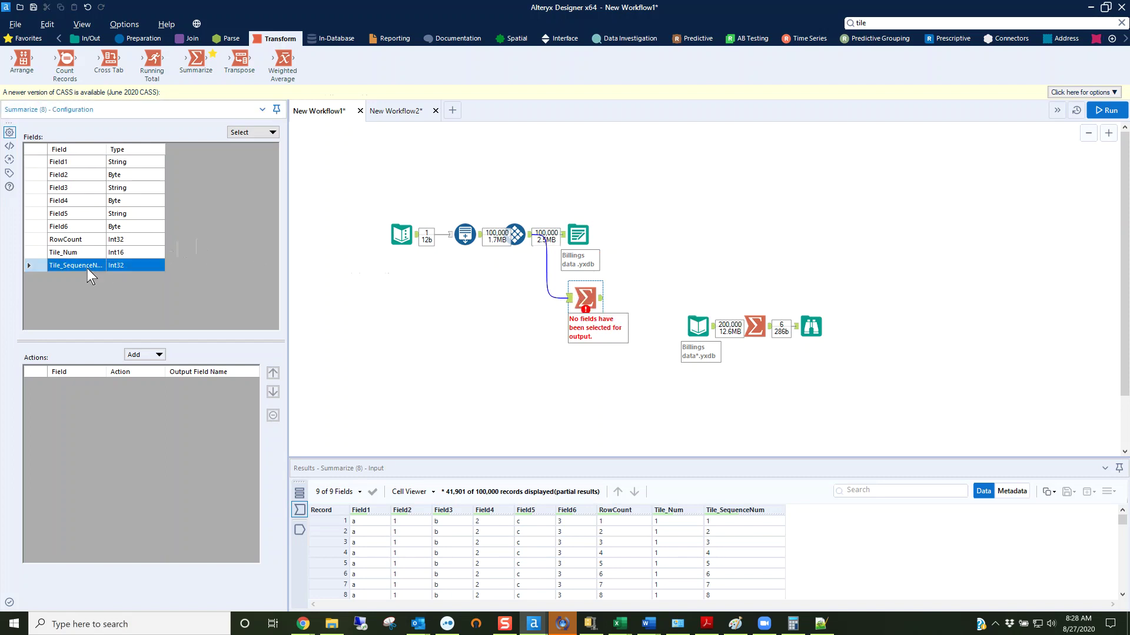
click(162, 355)
click(169, 391)
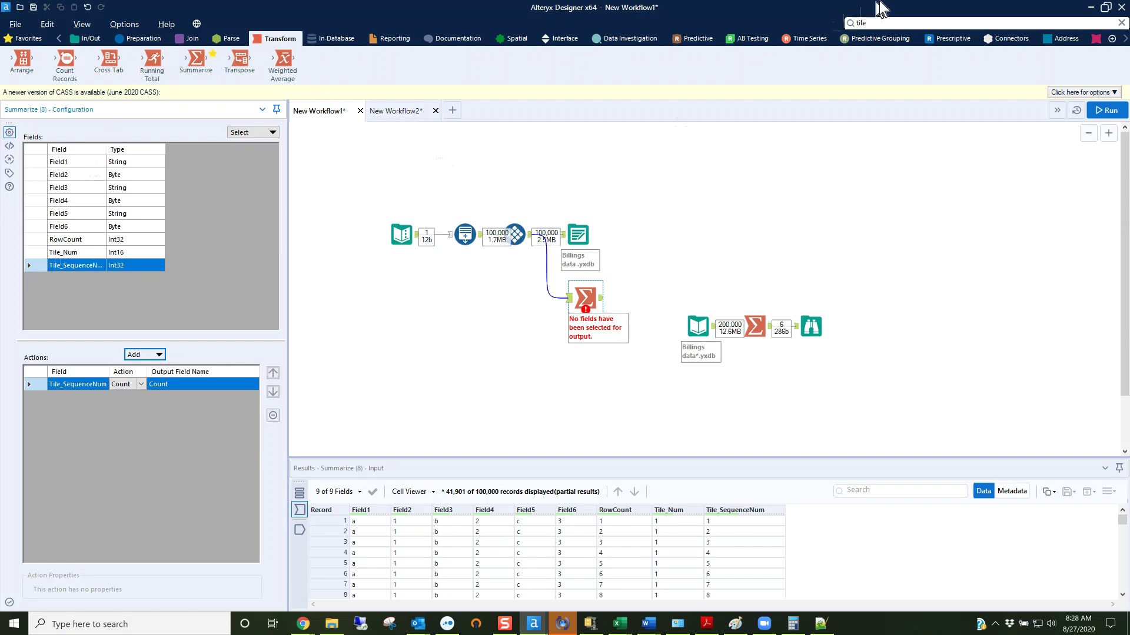
Find Block Until Done by searching 'lock' and drop it onto the connection into Summarize
click(864, 22)
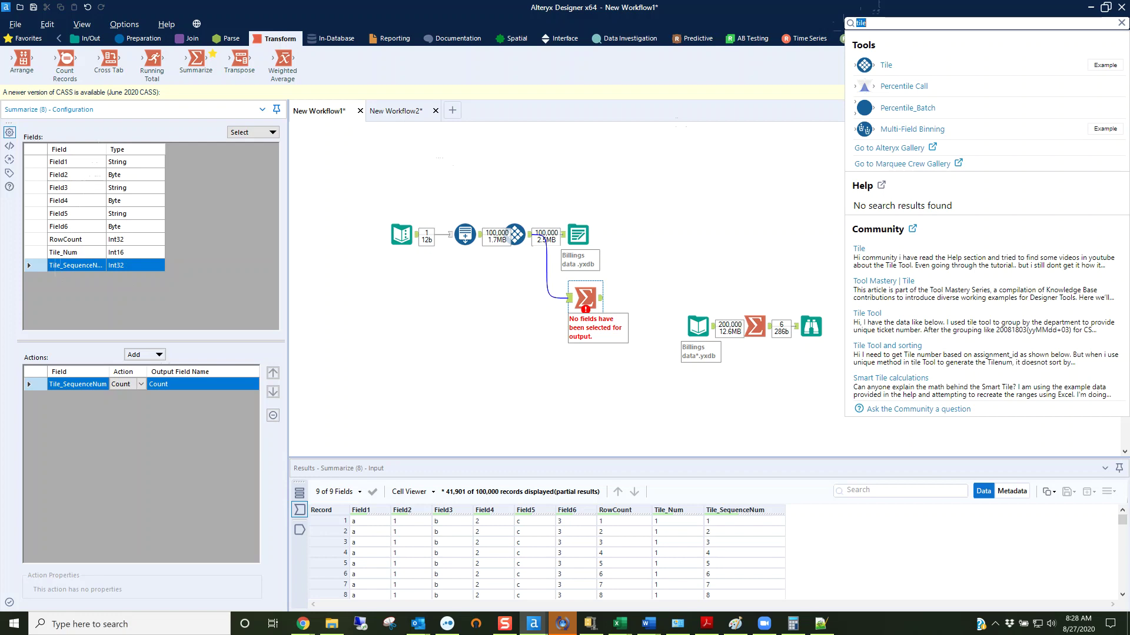
text(lock)
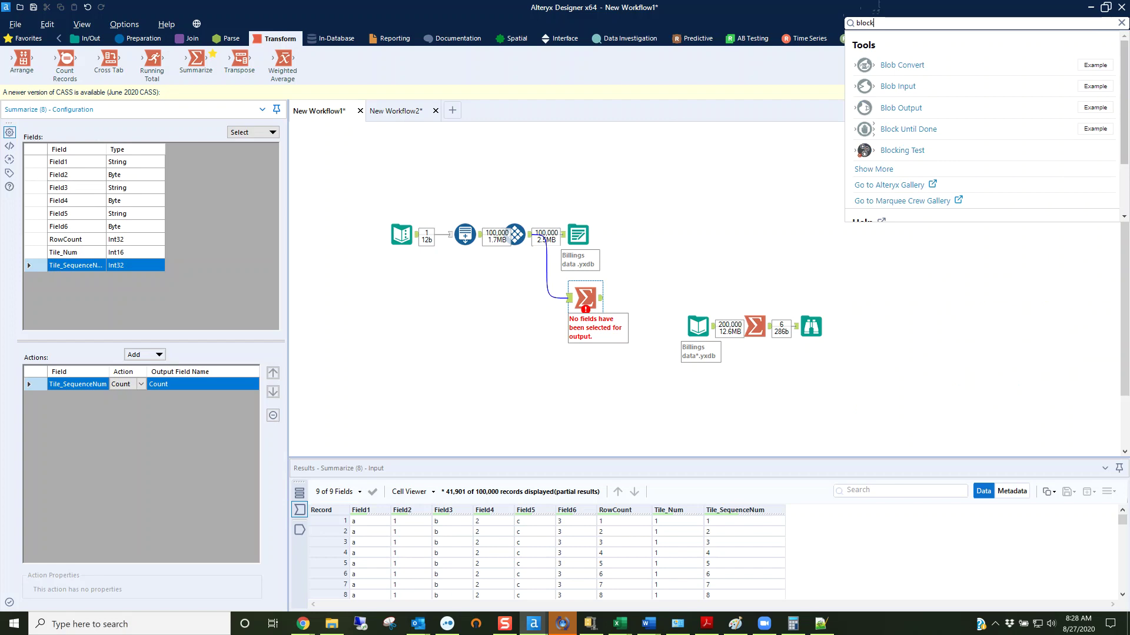
drag(894, 63, 549, 298)
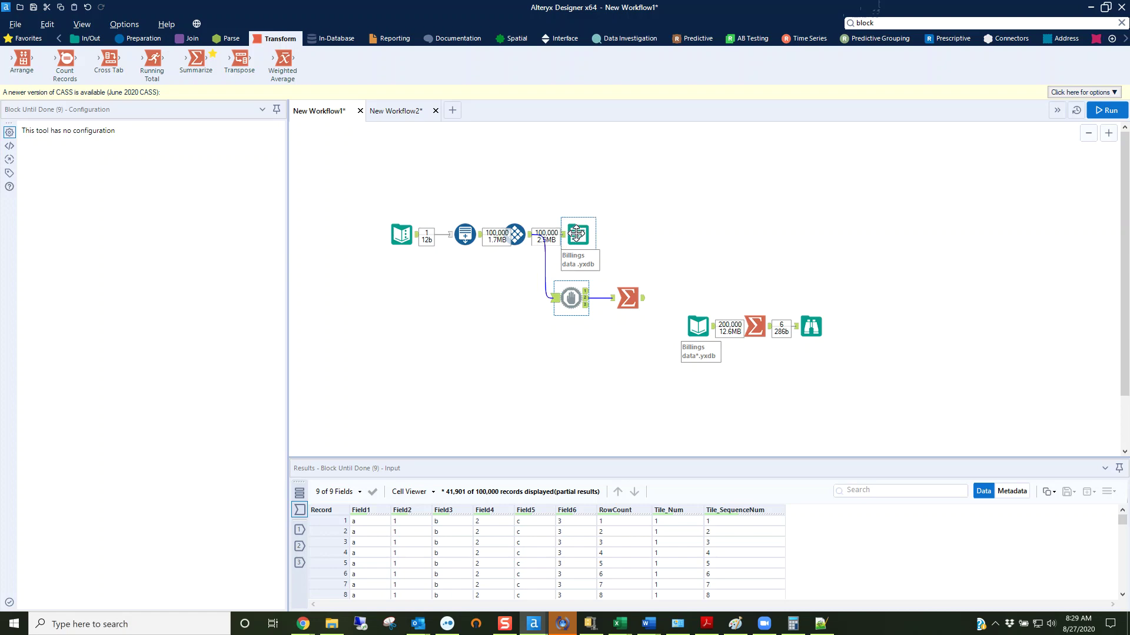
Move the Billings data .yxdb output right, drop its connection, and place Block Until Done ahead of it
drag(578, 234, 648, 229)
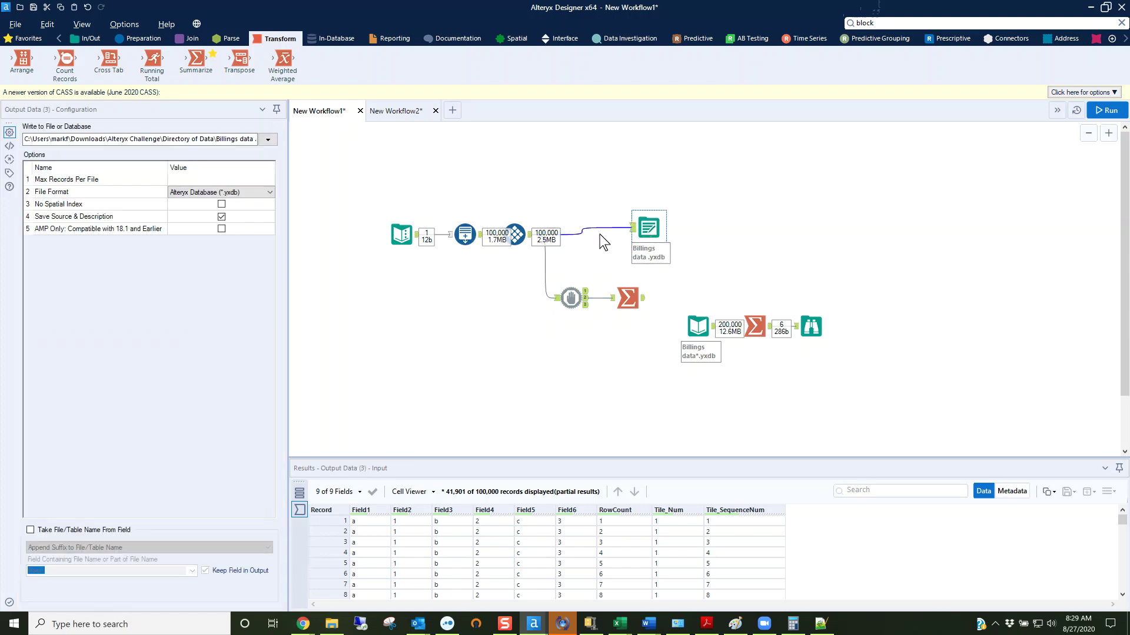
key(Delete)
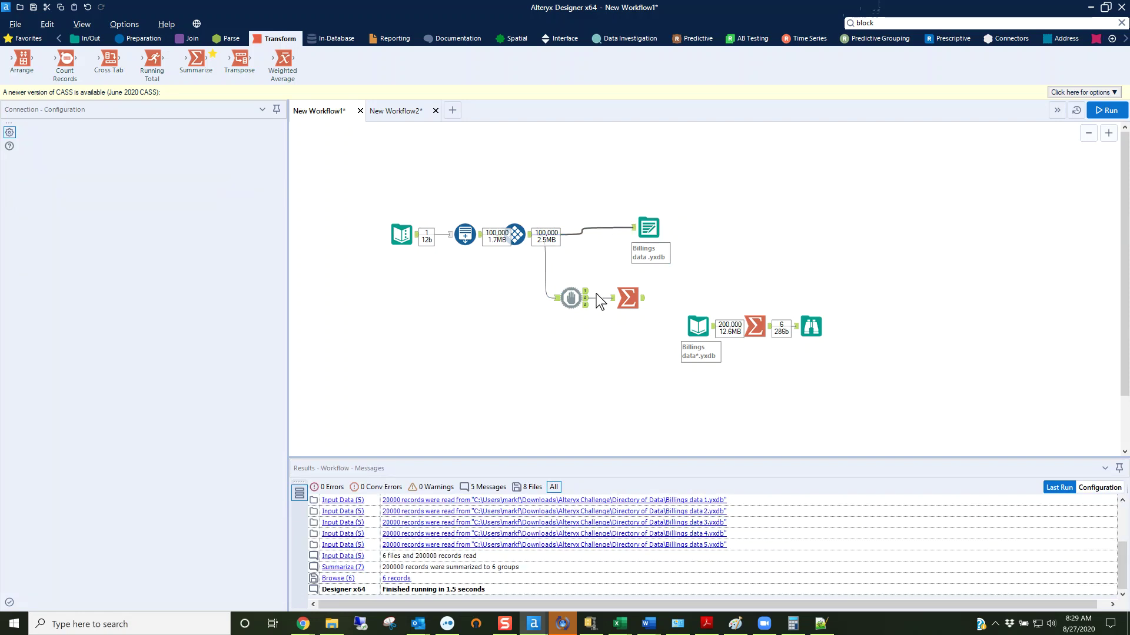
drag(571, 298, 563, 235)
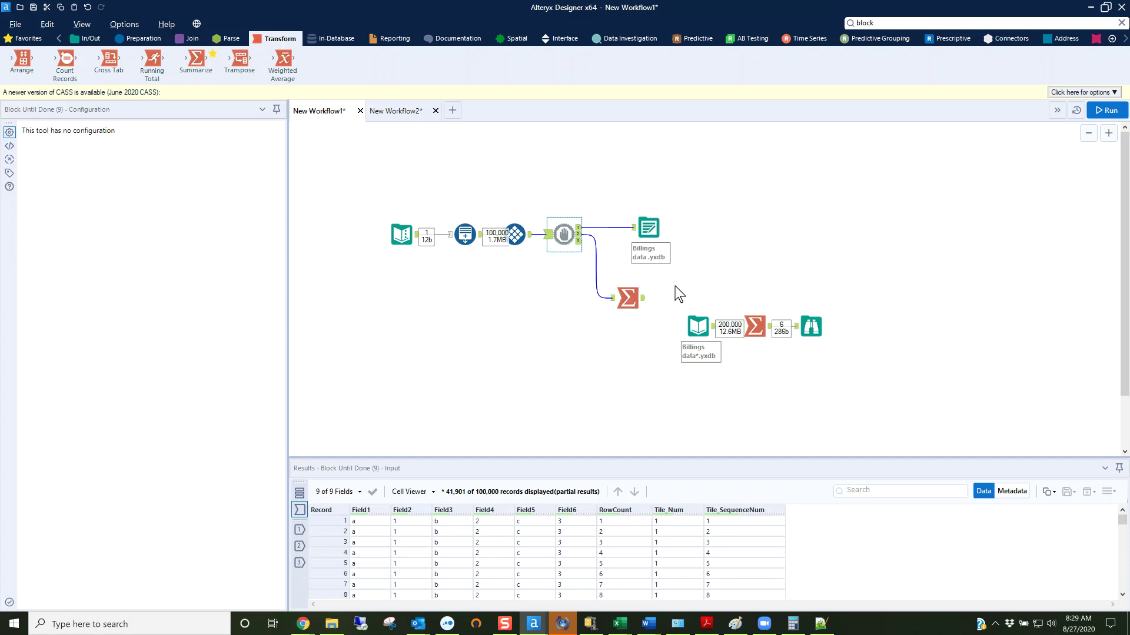
click(697, 318)
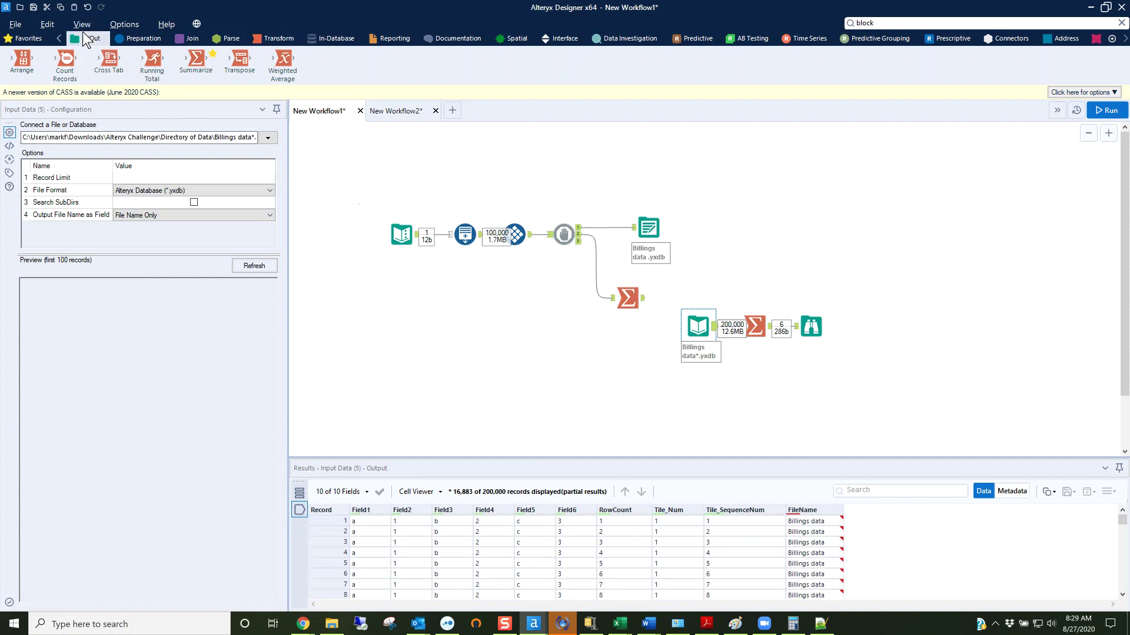
Add a Directory tool below the flow with File Specification Billing.*
click(87, 44)
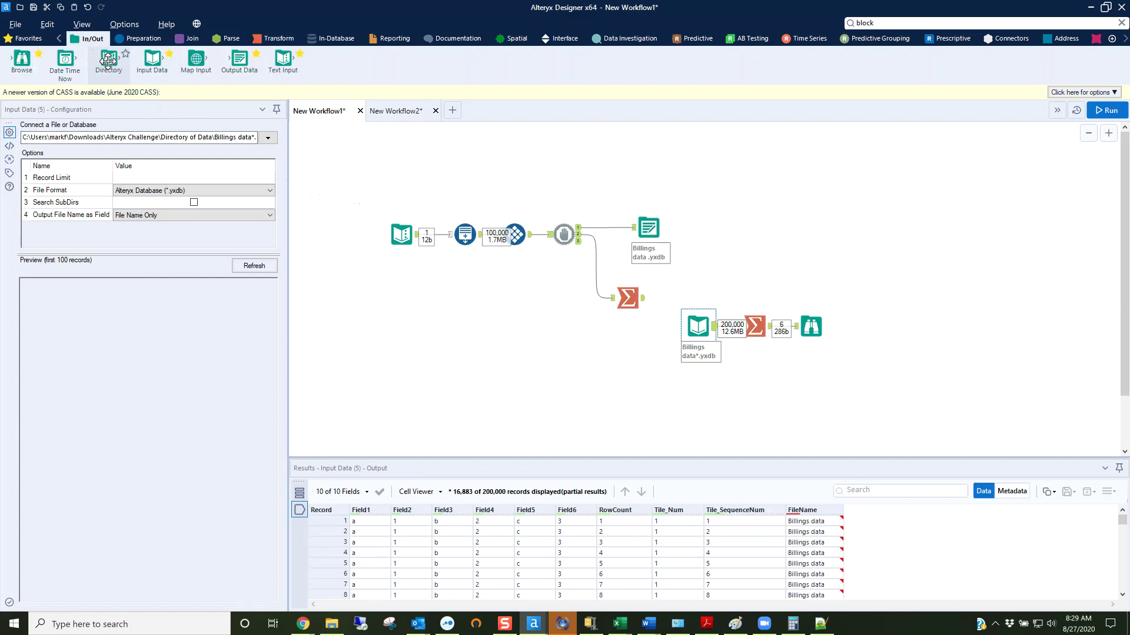
drag(109, 59, 610, 340)
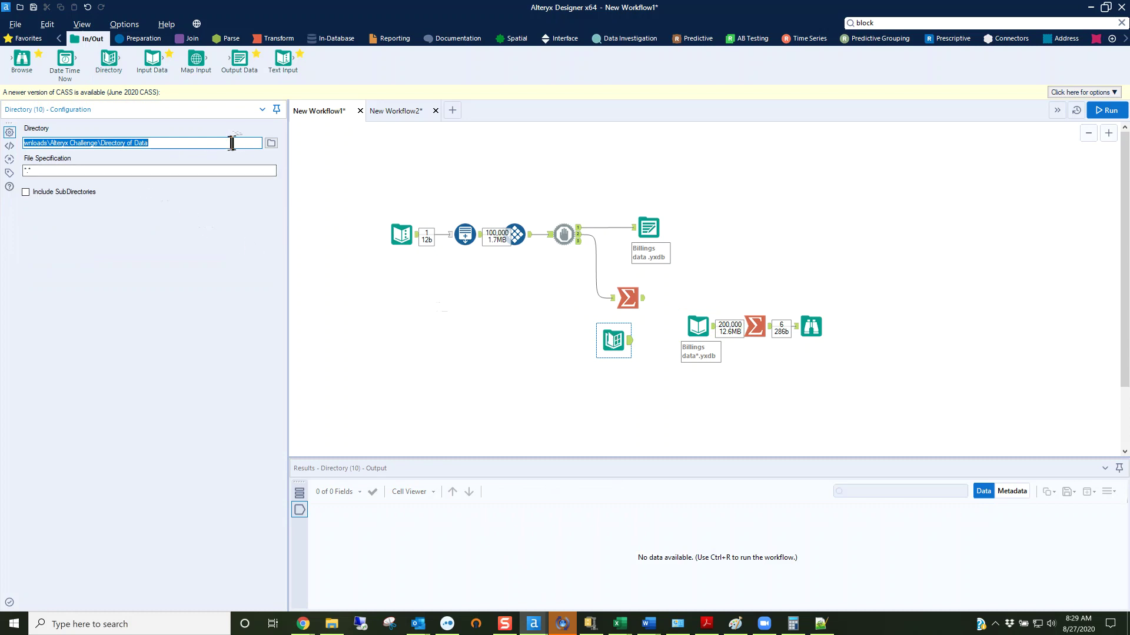
click(40, 171)
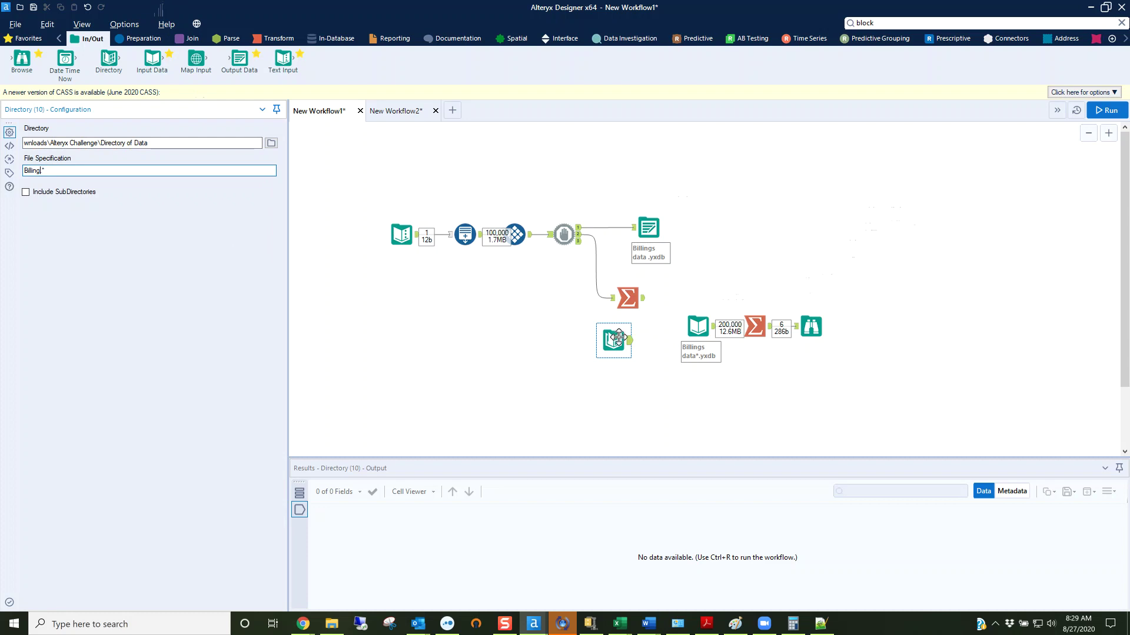
click(613, 339)
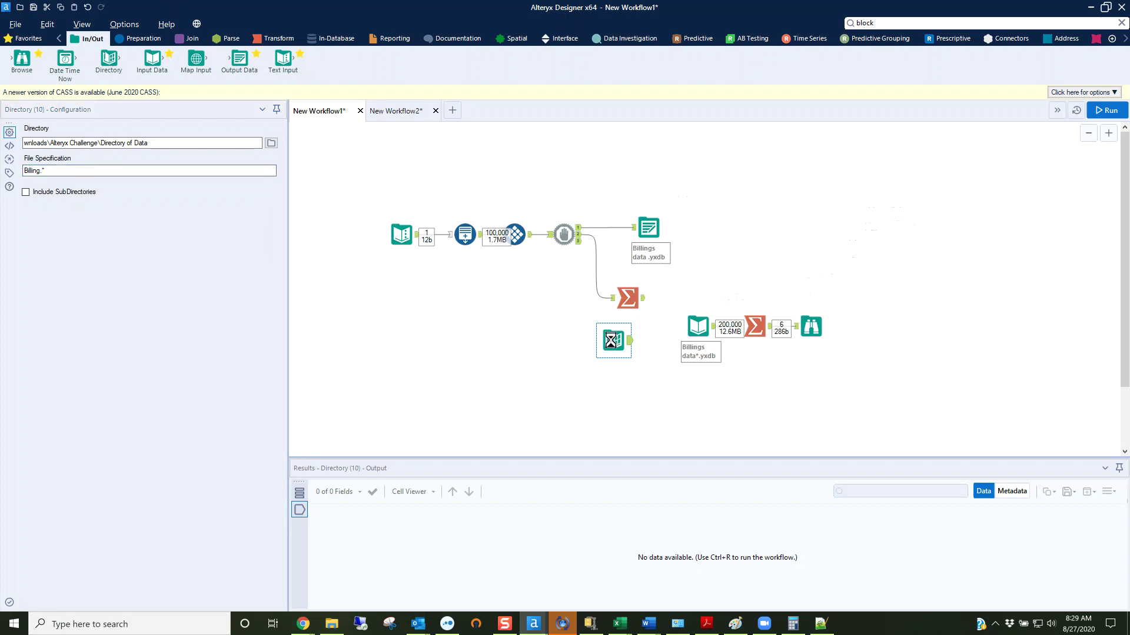
Copy the Directory tool and start a new blank workflow
right_click(612, 341)
click(630, 362)
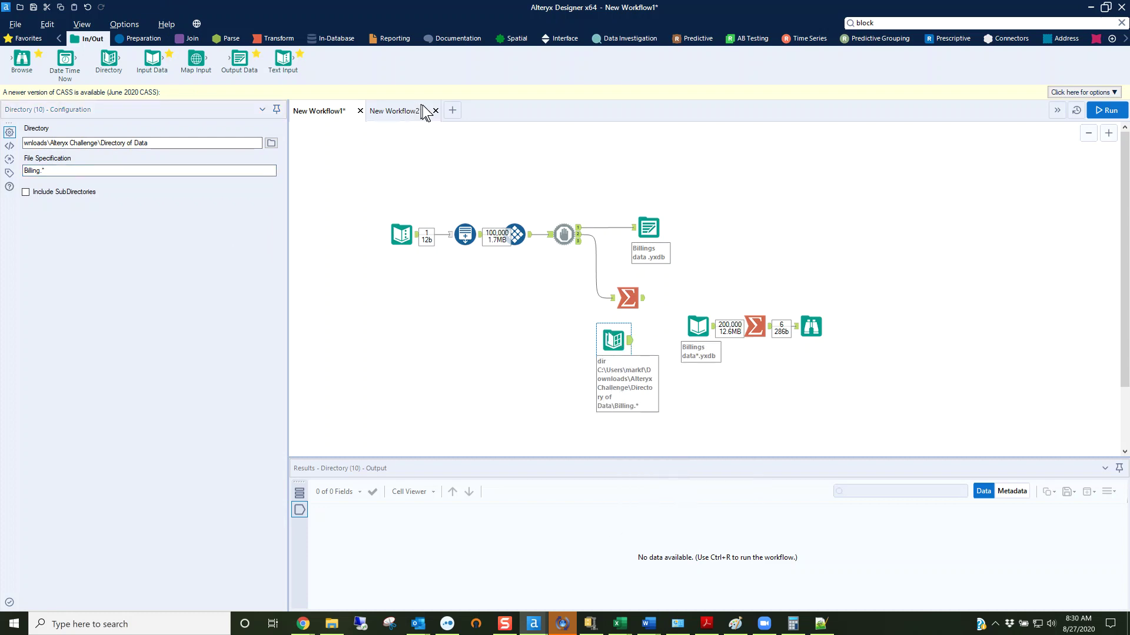
click(452, 111)
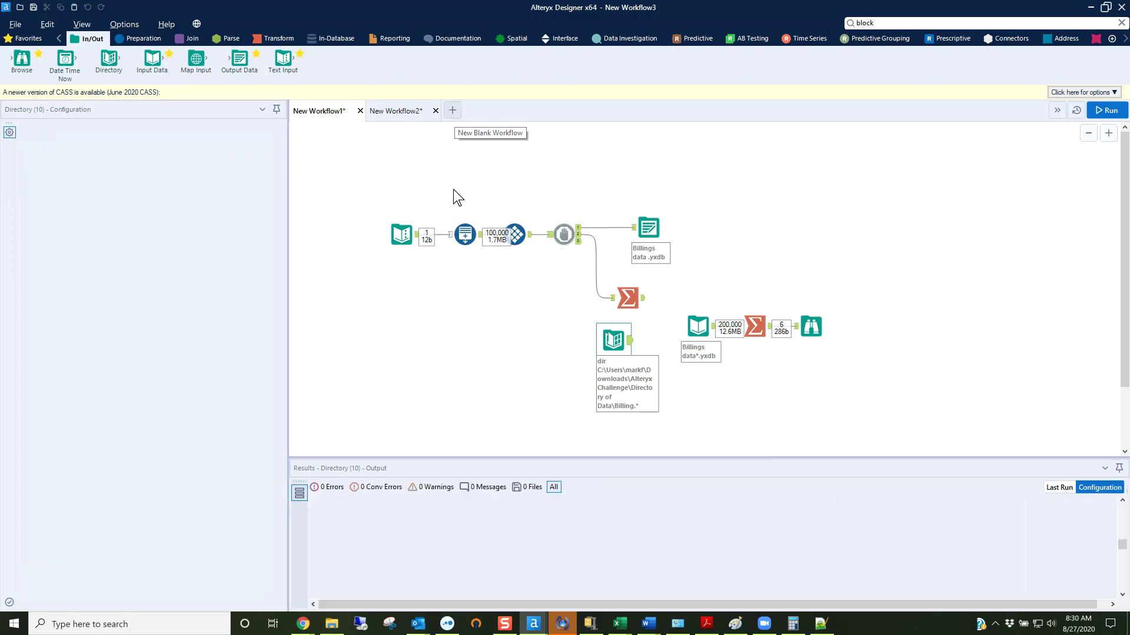
Paste the Directory tool into the new workflow and attach a Browse after it
right_click(462, 198)
click(474, 203)
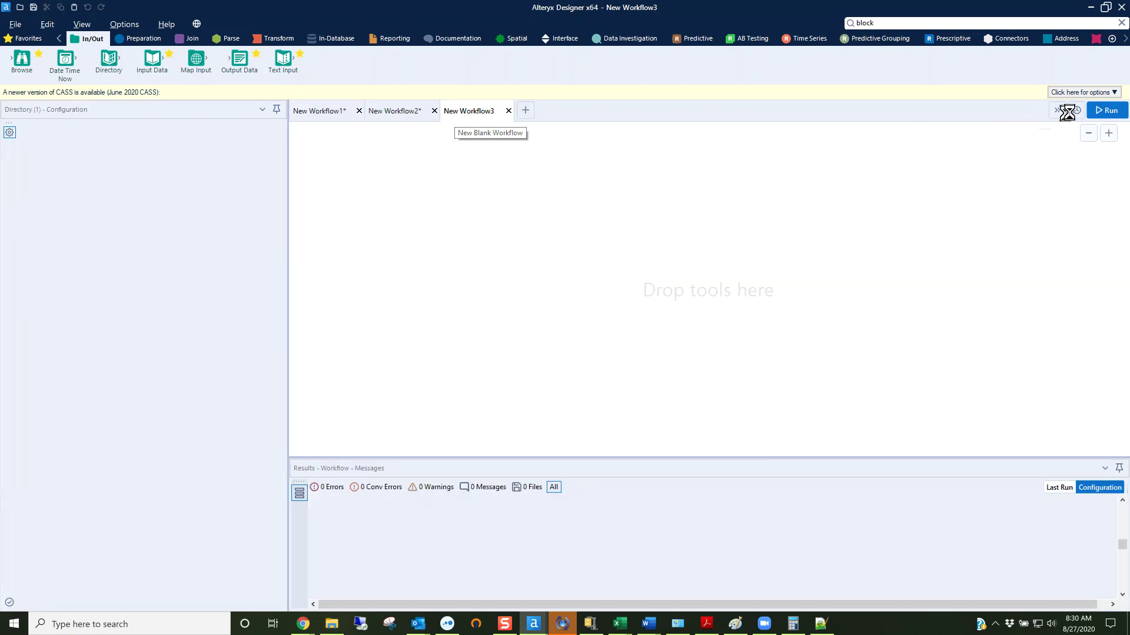
click(1104, 111)
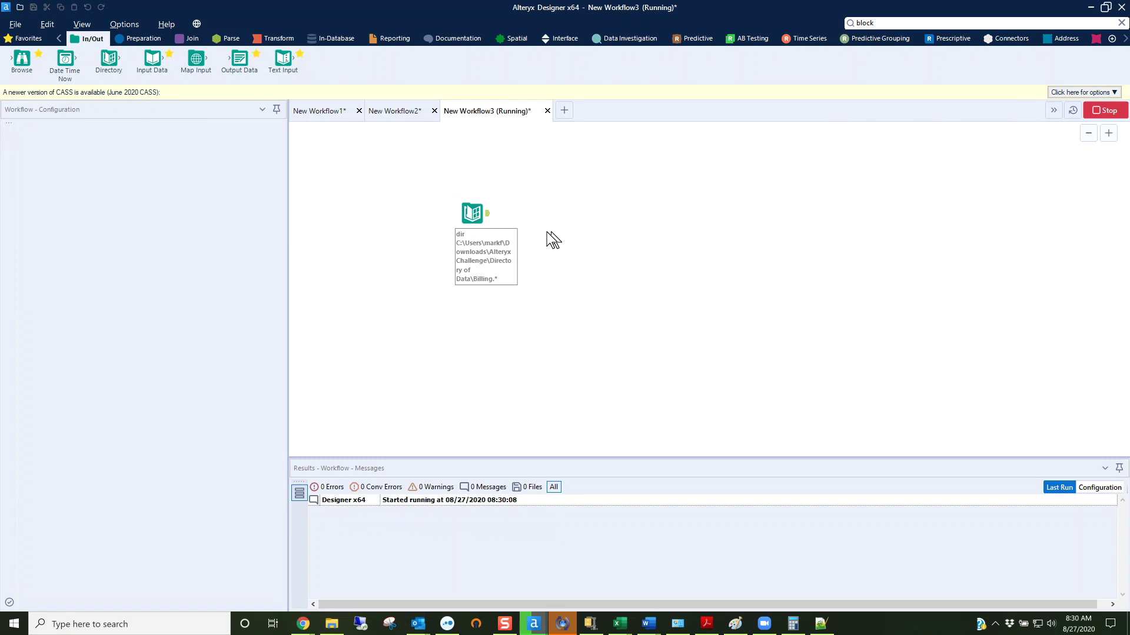
click(507, 239)
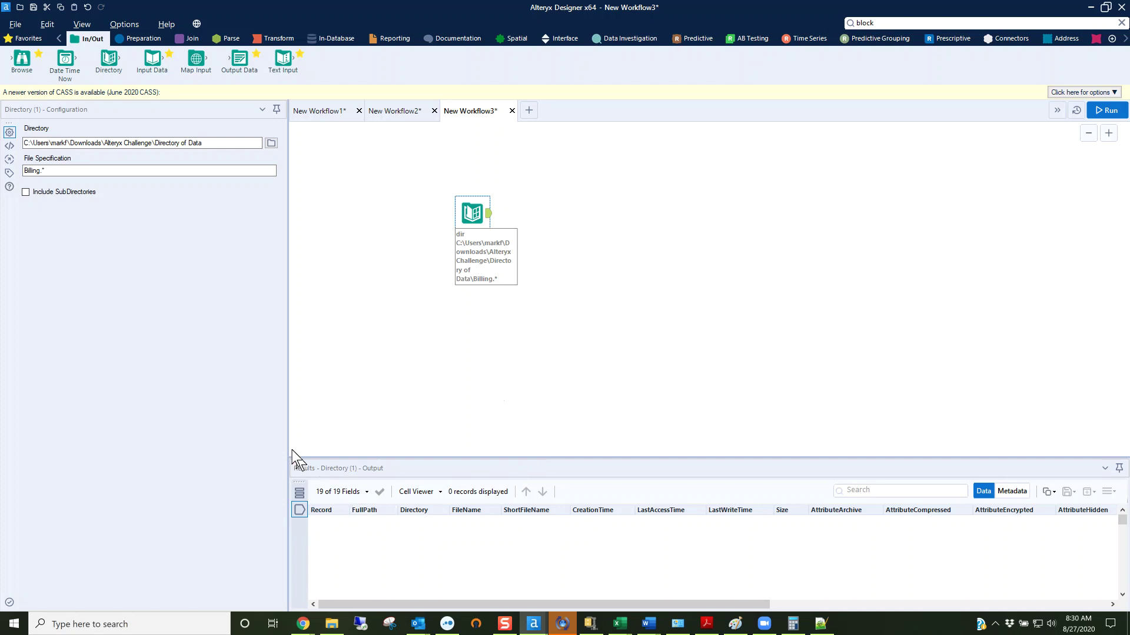
click(91, 171)
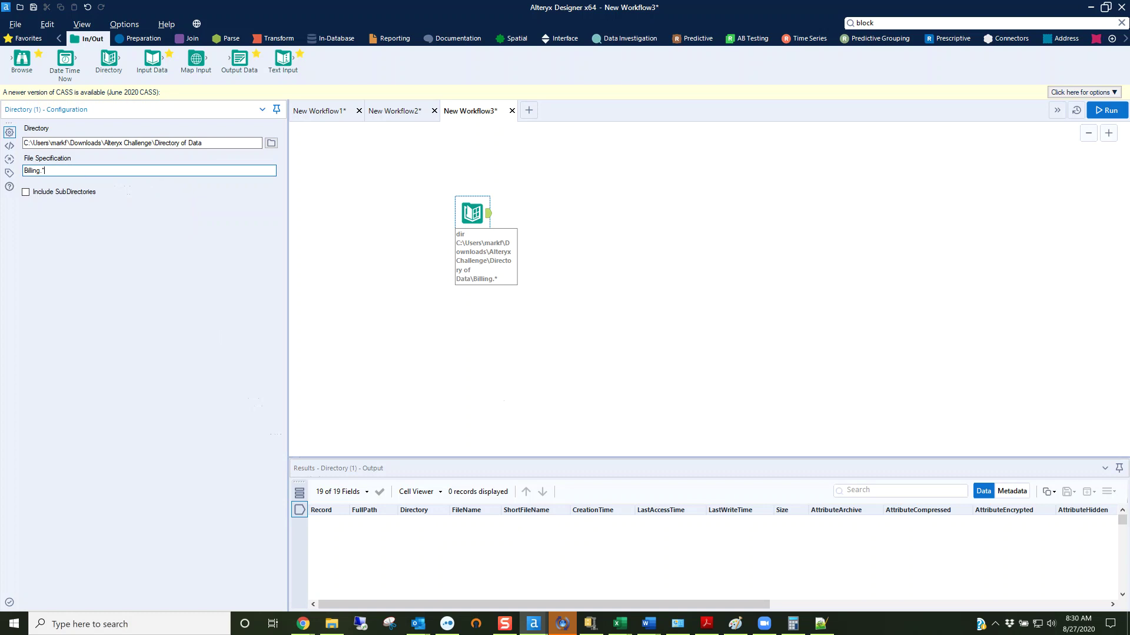
drag(22, 59, 555, 219)
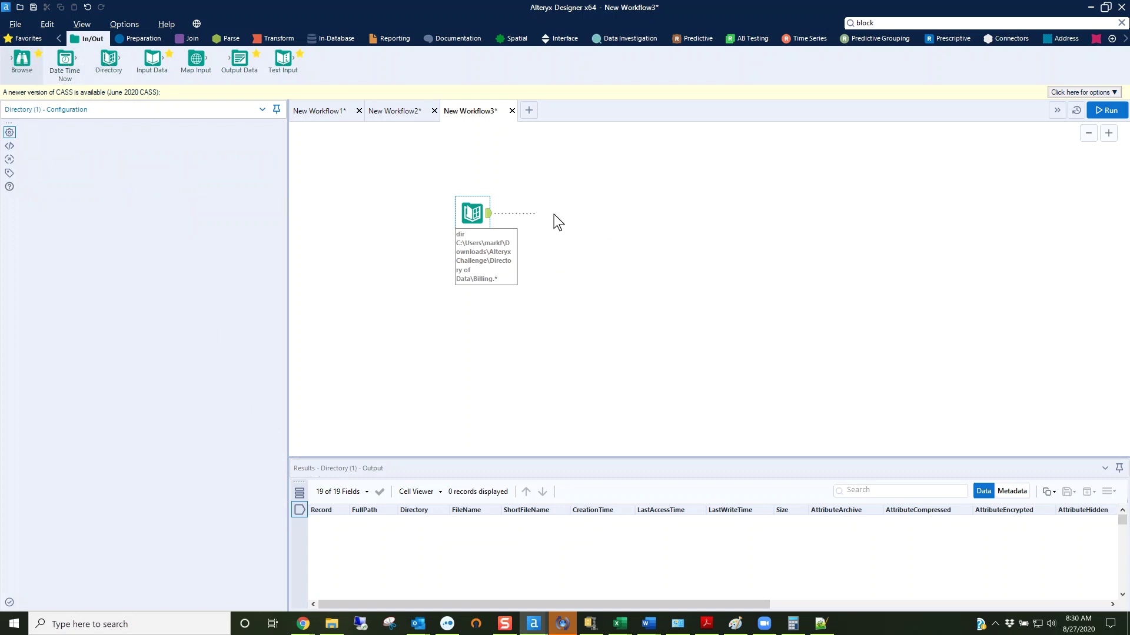
Point Directory at Directory of Data with *.yxdb and rerun to list the six Billings files
click(1111, 111)
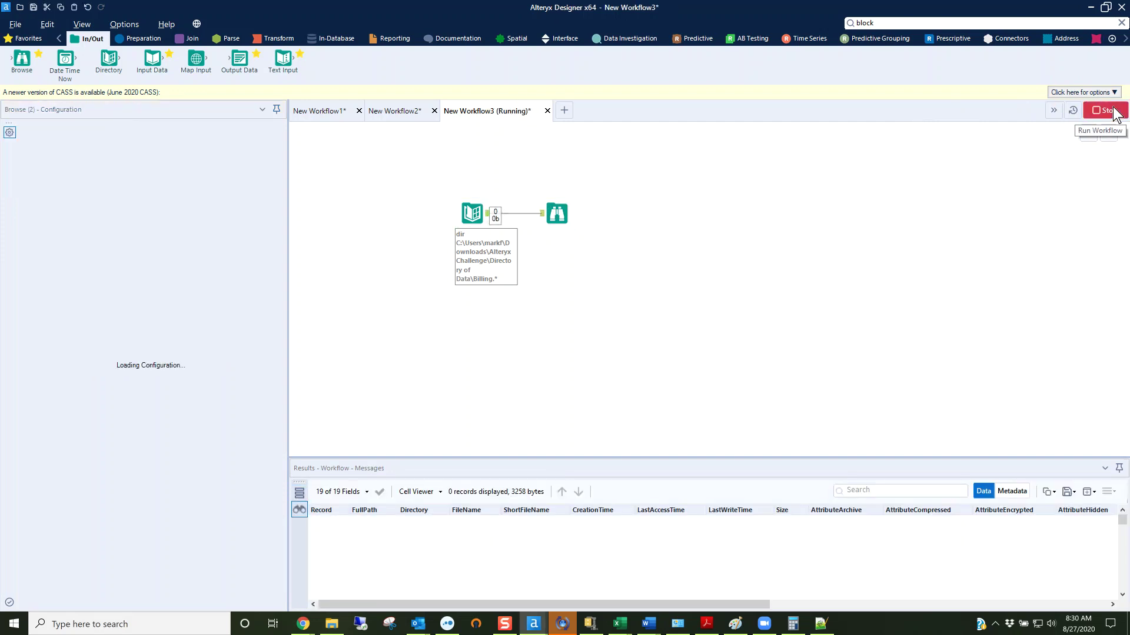
click(472, 213)
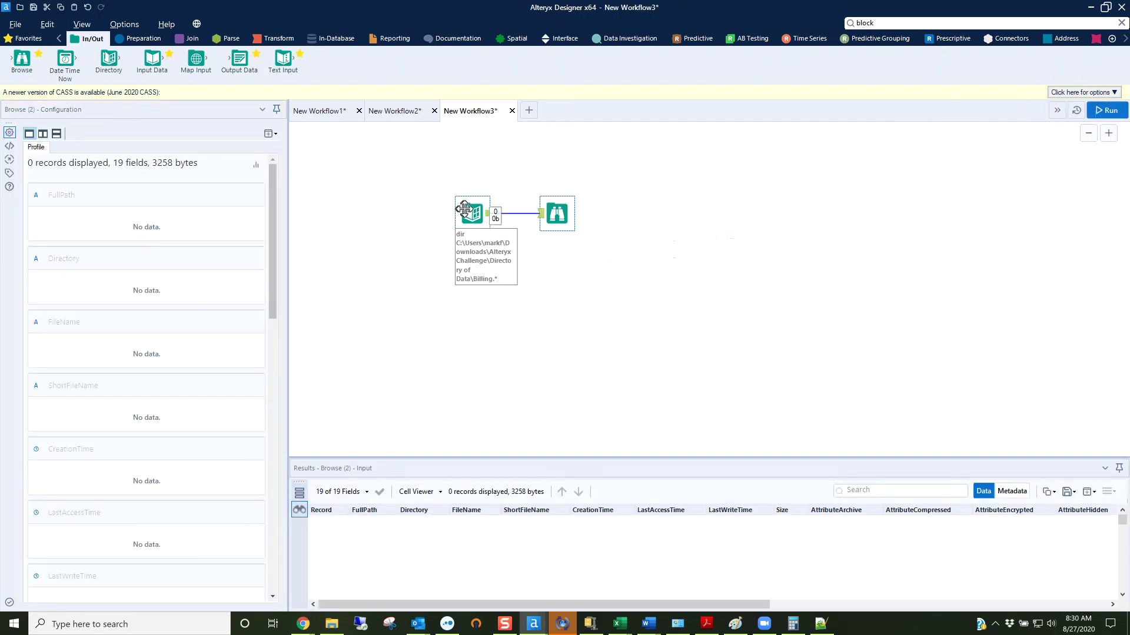
click(271, 143)
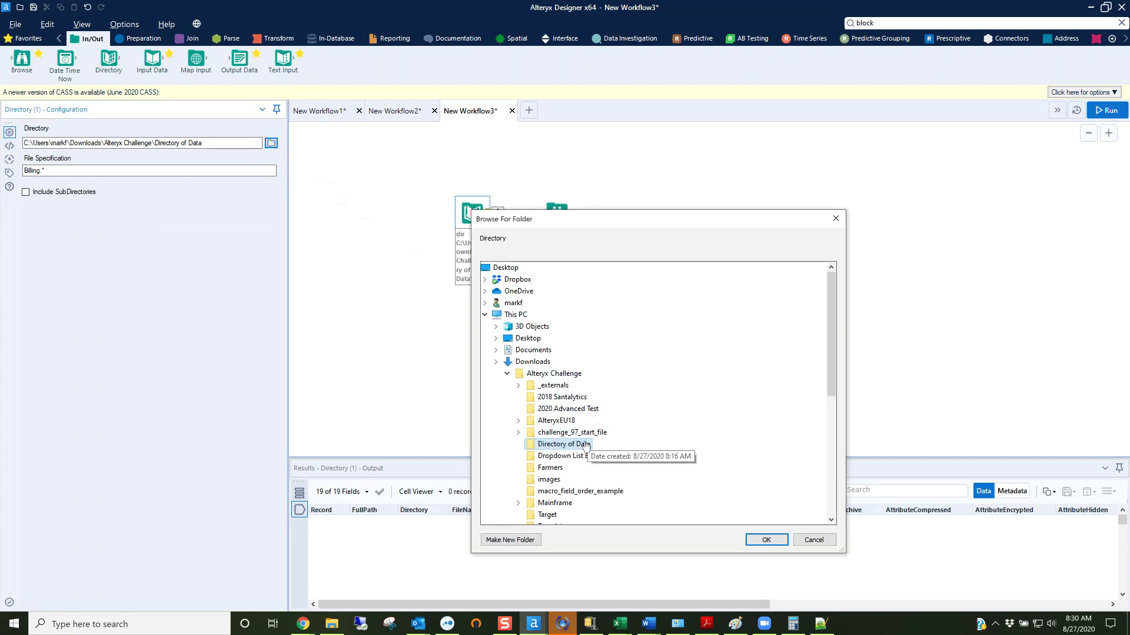
click(765, 539)
triple_click(69, 174)
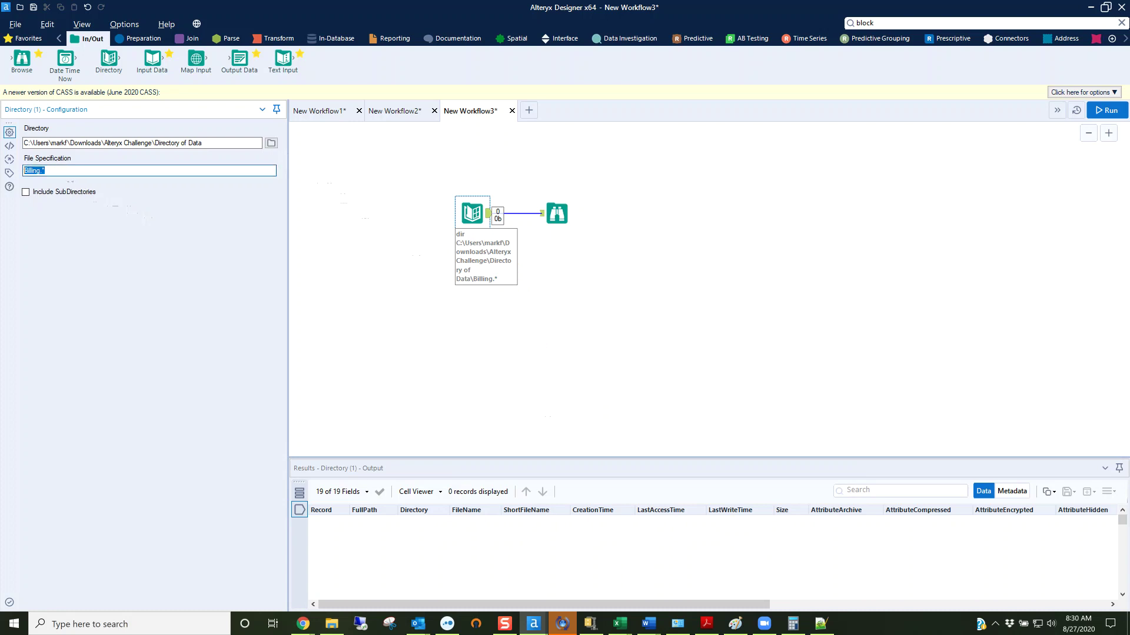
text(*)
click(1115, 114)
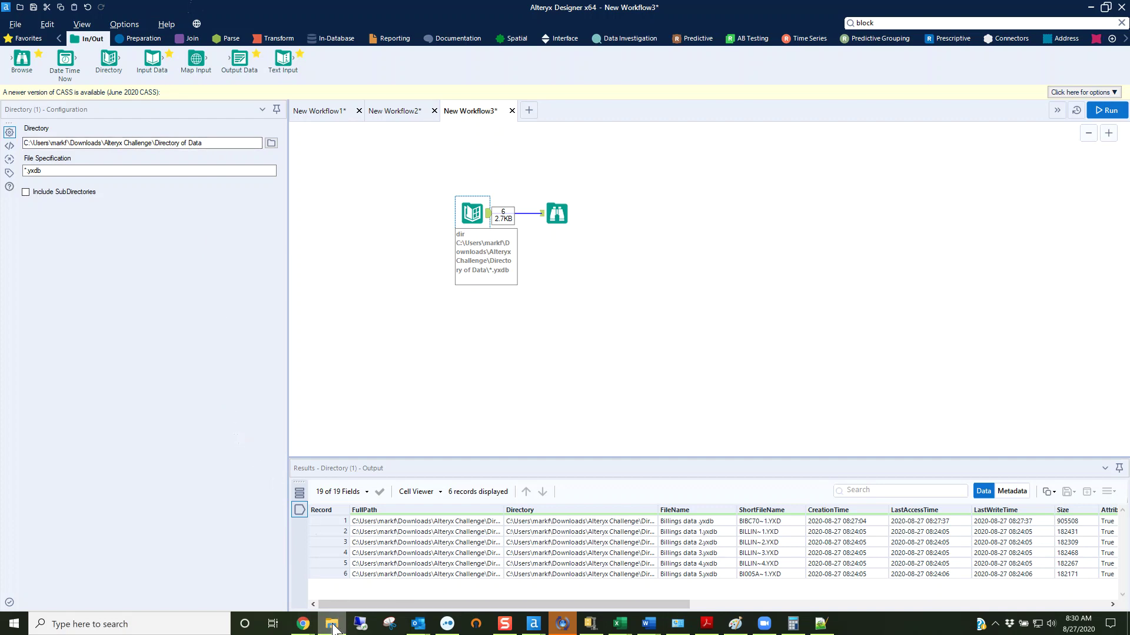
right_click(333, 628)
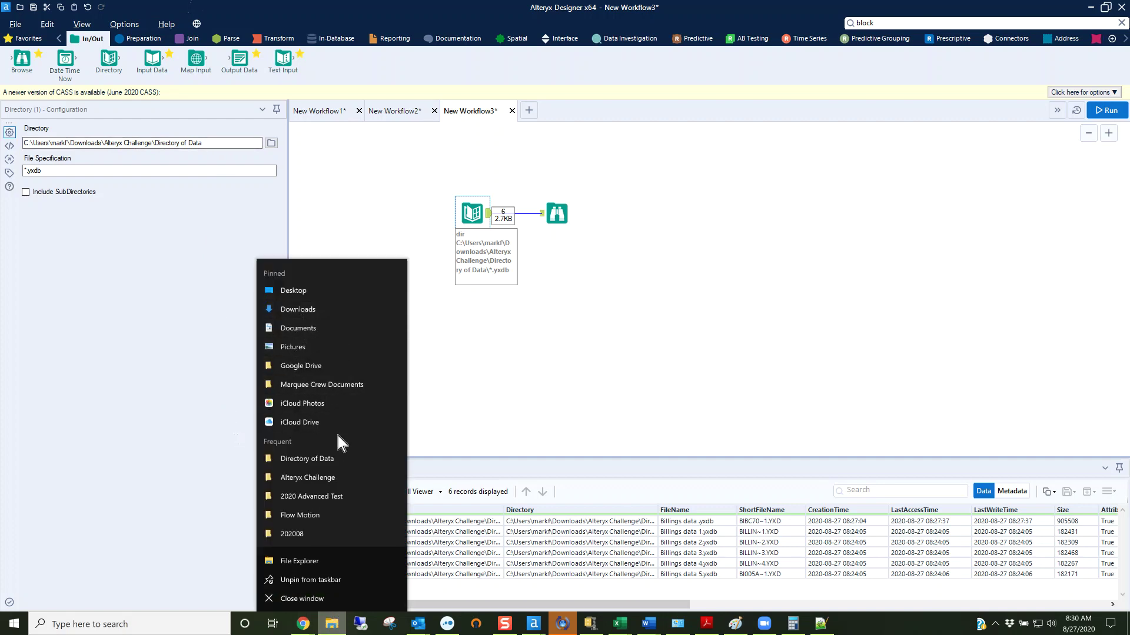
Delete Billings data .yxdb from Directory of Data in File Explorer, then rerun the Alteryx workflow
click(337, 454)
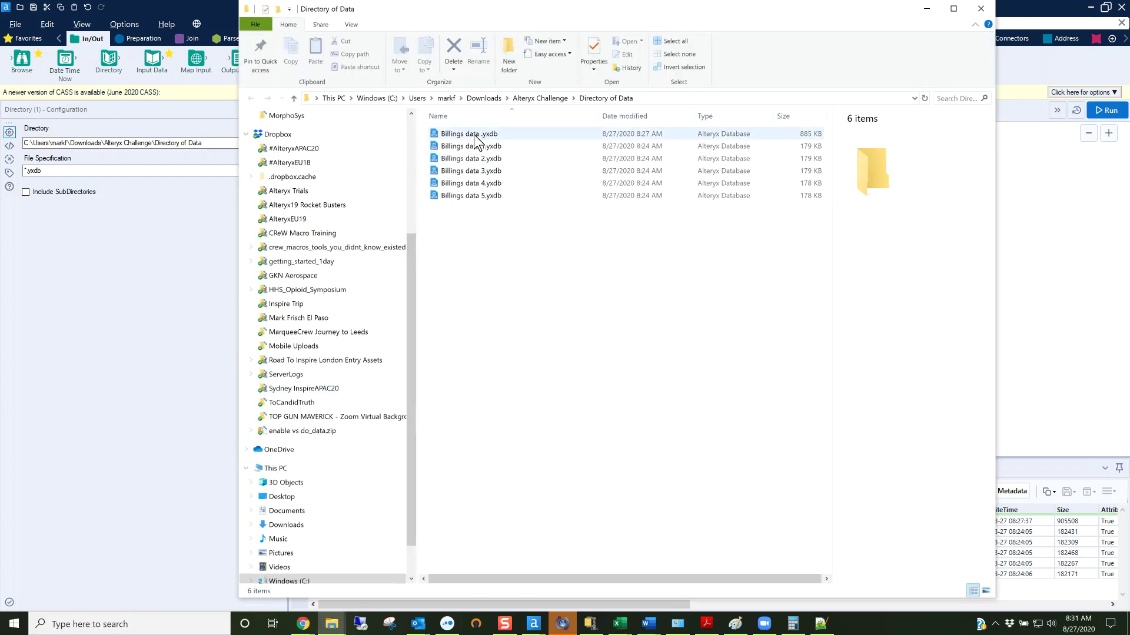
click(474, 135)
key(Delete)
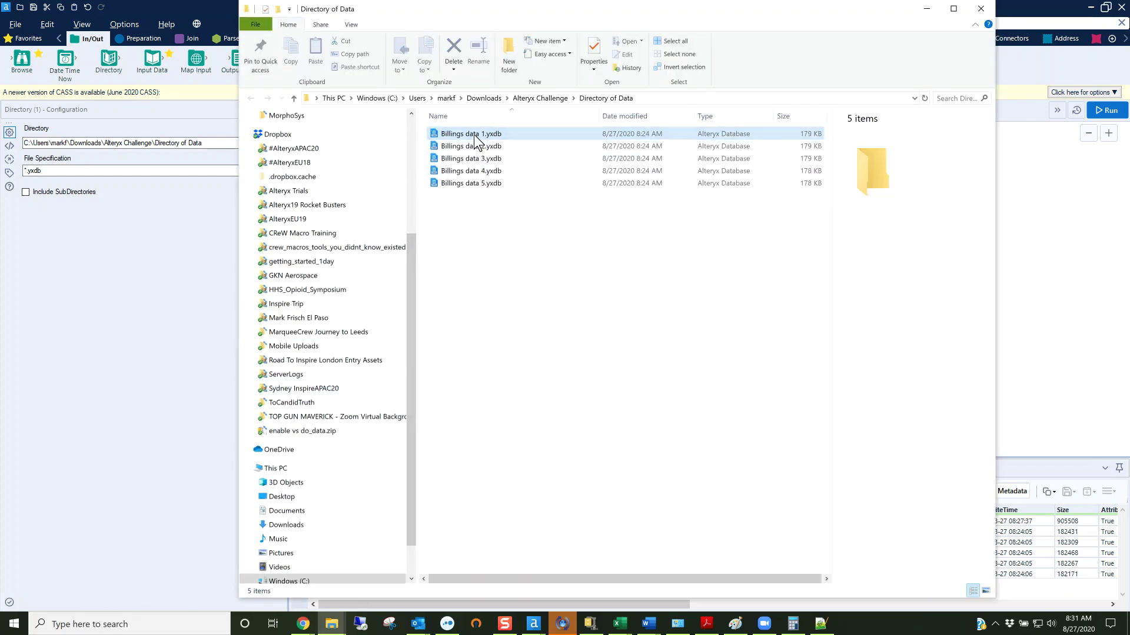
click(1024, 8)
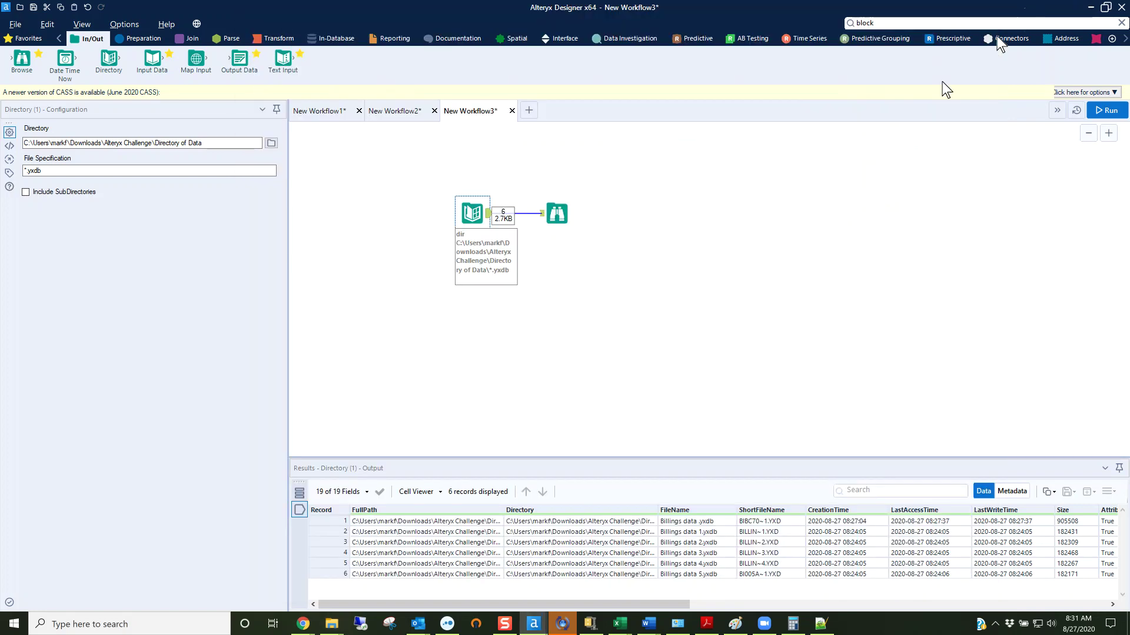
click(1106, 111)
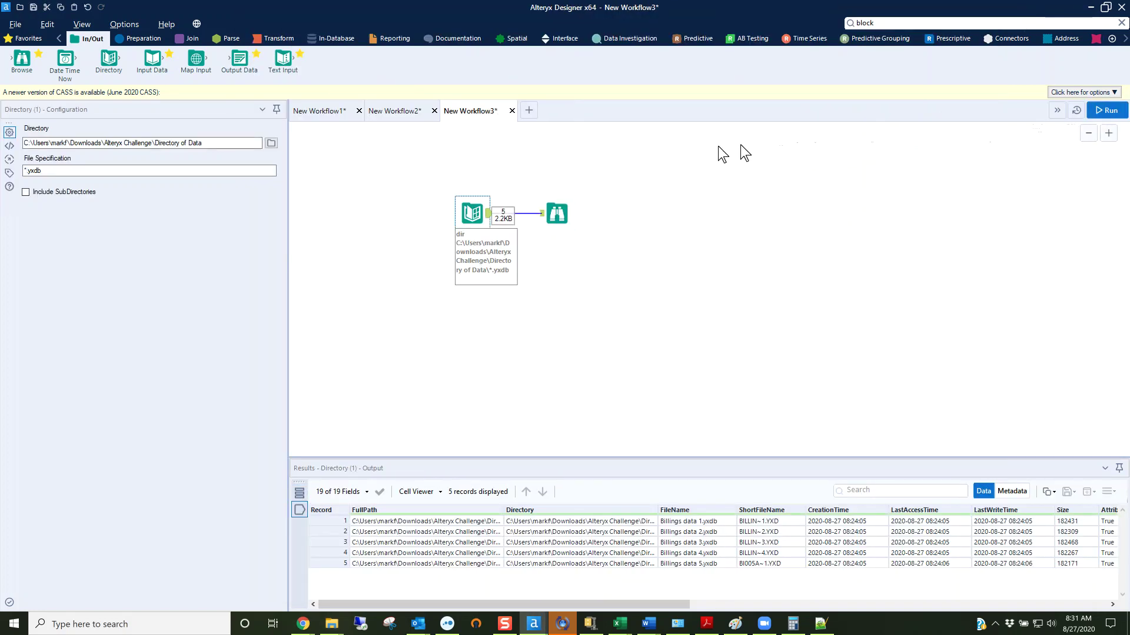
click(330, 116)
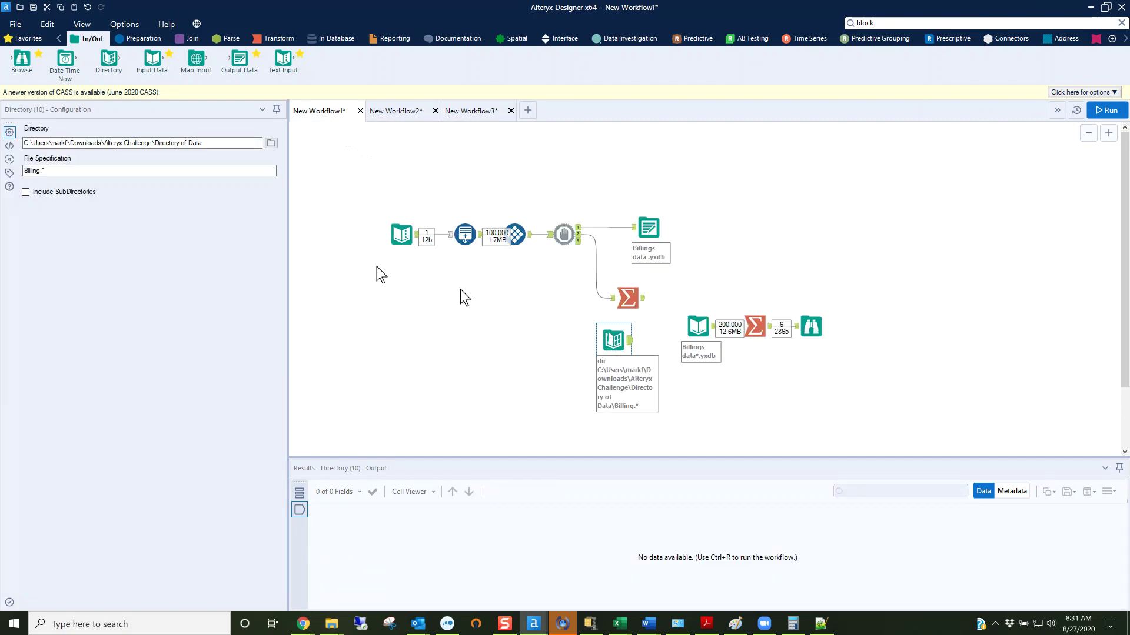
Change the Directory tool's File Specification to *.yxdb
double_click(32, 170)
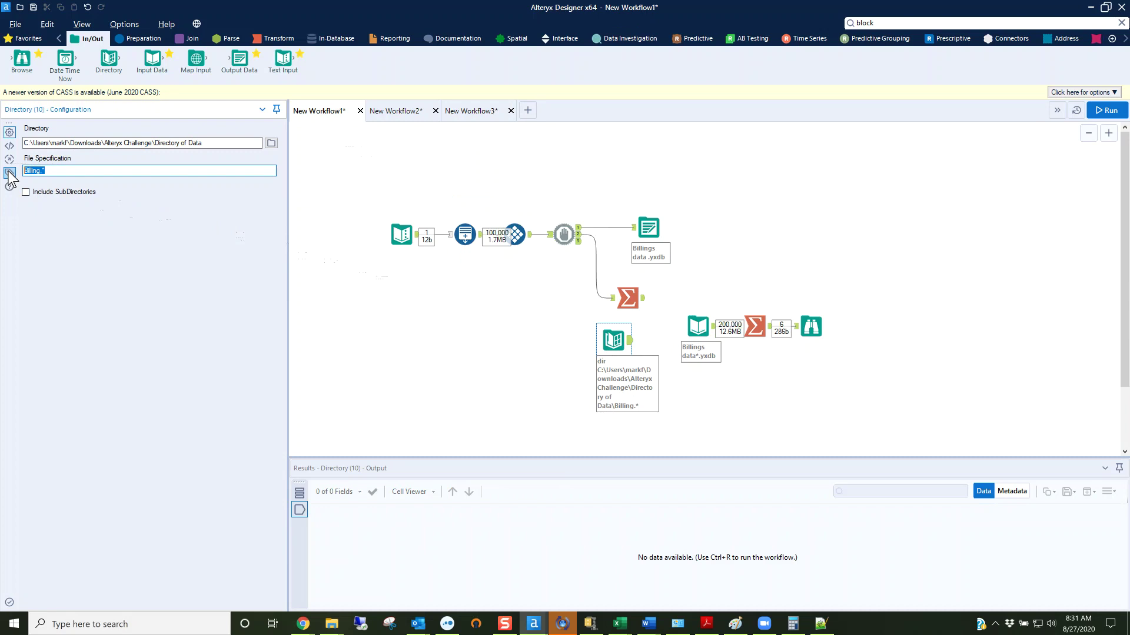
key(BackSpace)
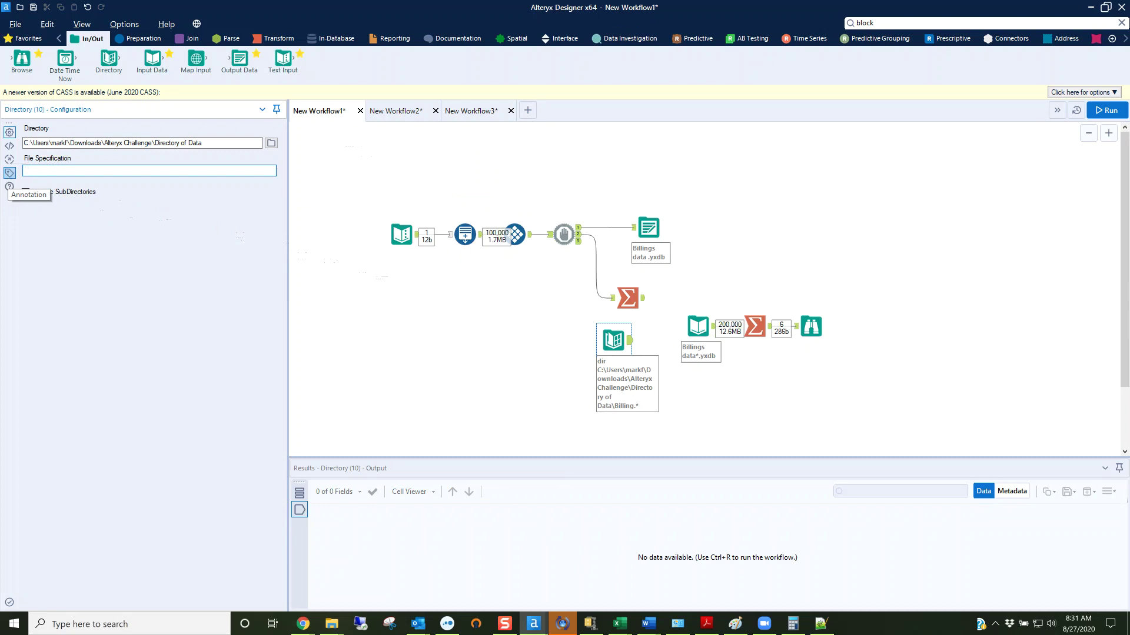
text(yxdb)
Shift Summarize and Browse right, delete the Billings data*.yxdb input, and move Directory into its spot
drag(744, 280, 925, 326)
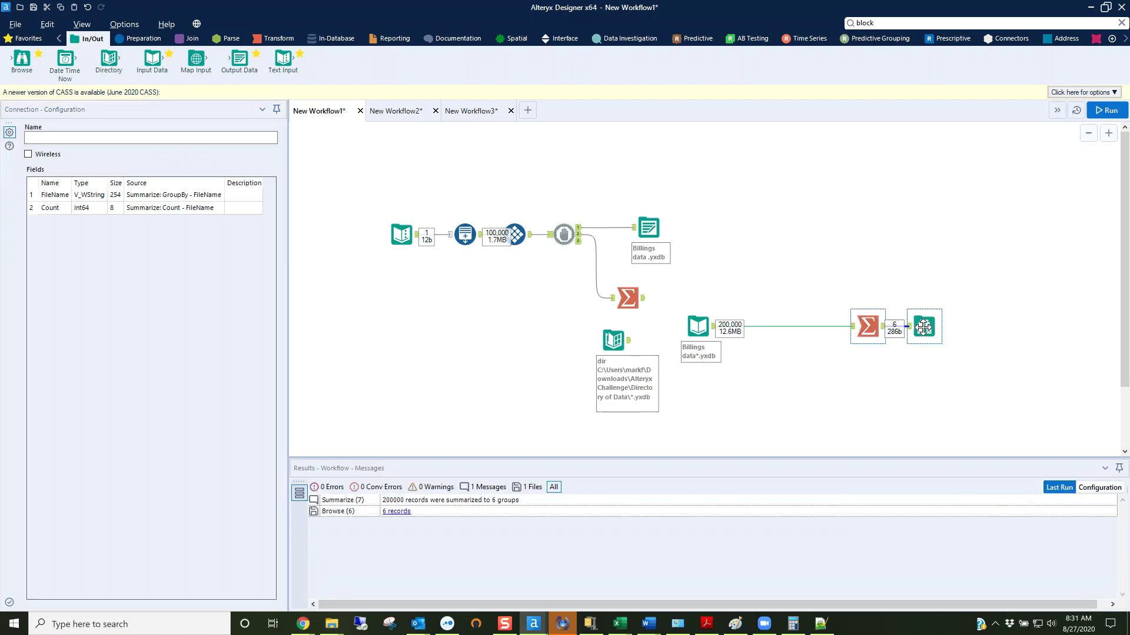
click(697, 327)
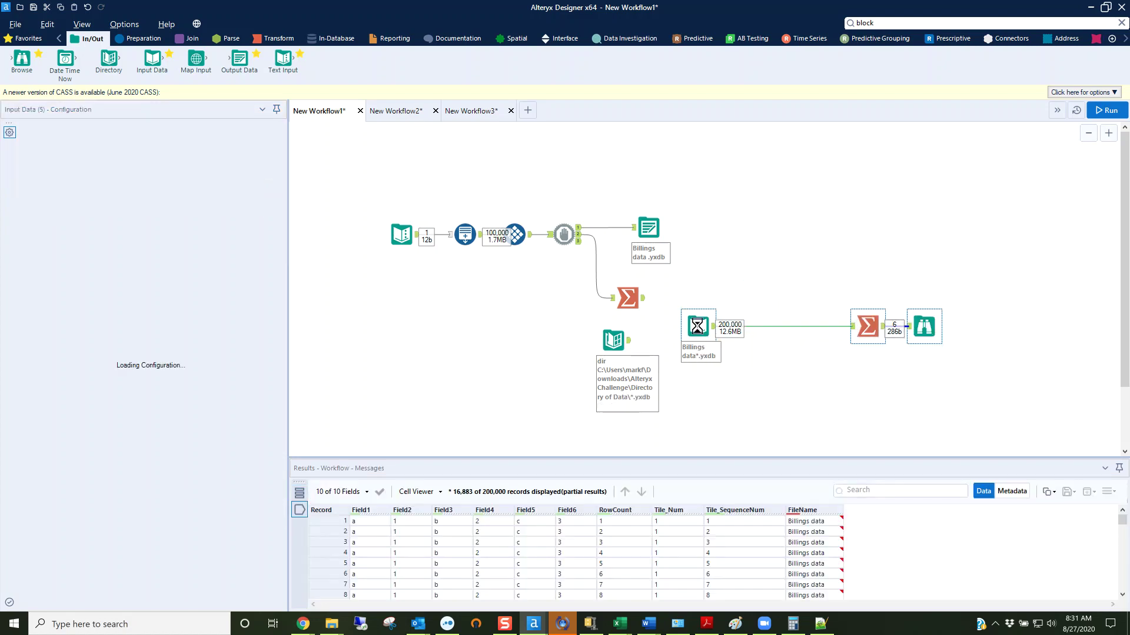
click(664, 344)
key(Delete)
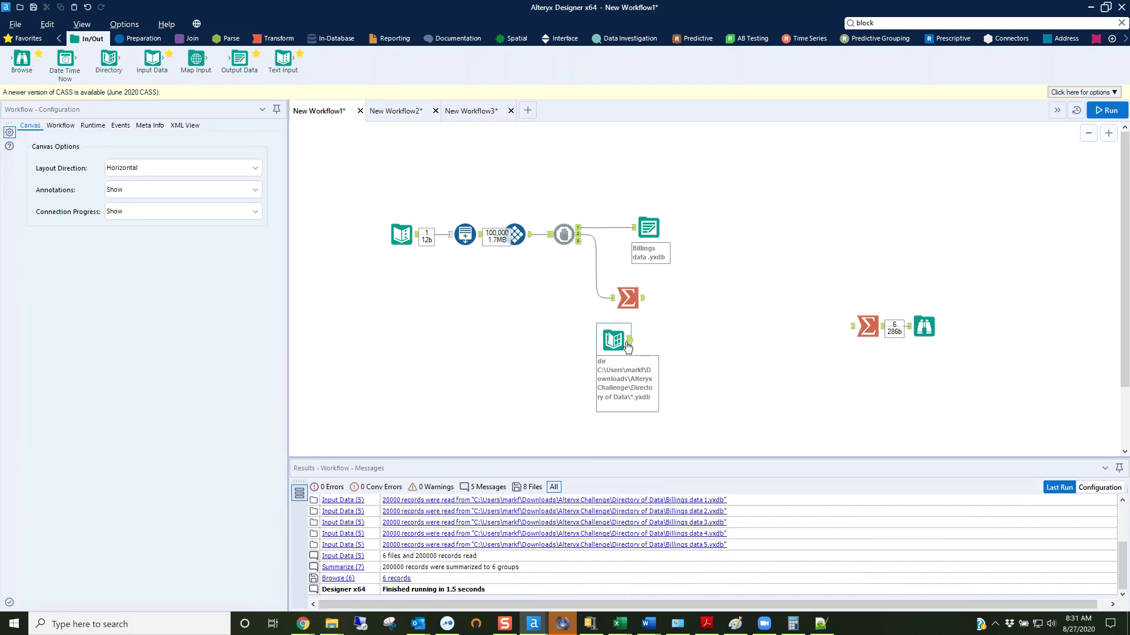
click(619, 343)
drag(619, 343, 706, 330)
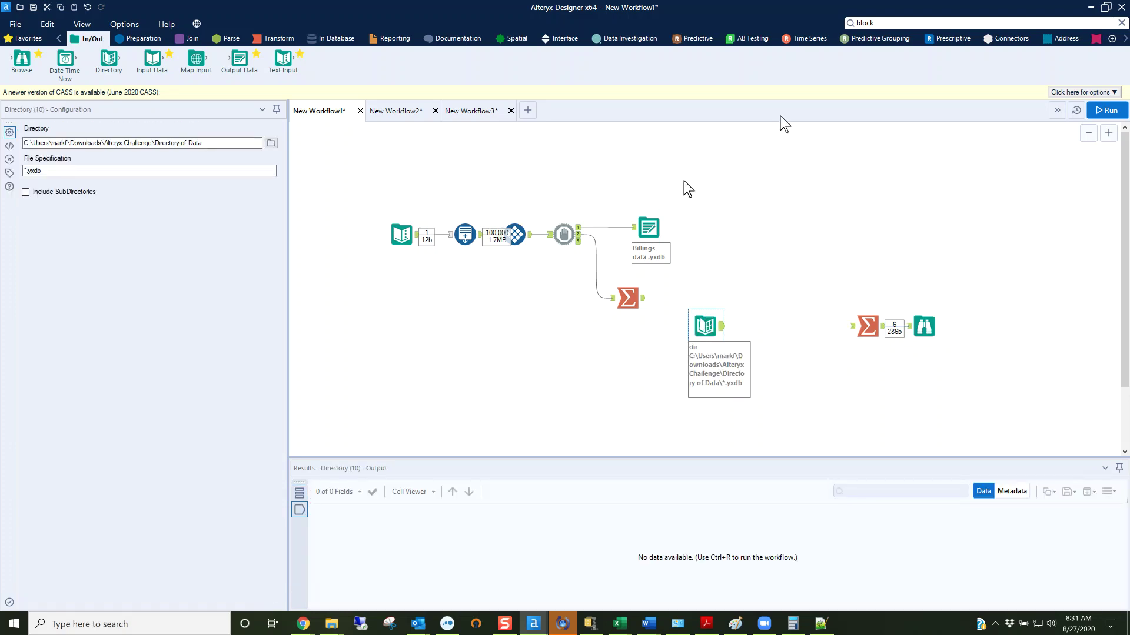
Drop a Dynamic Input tool onto the Directory–Summarize link and open its Input Data Source Template editor
click(916, 25)
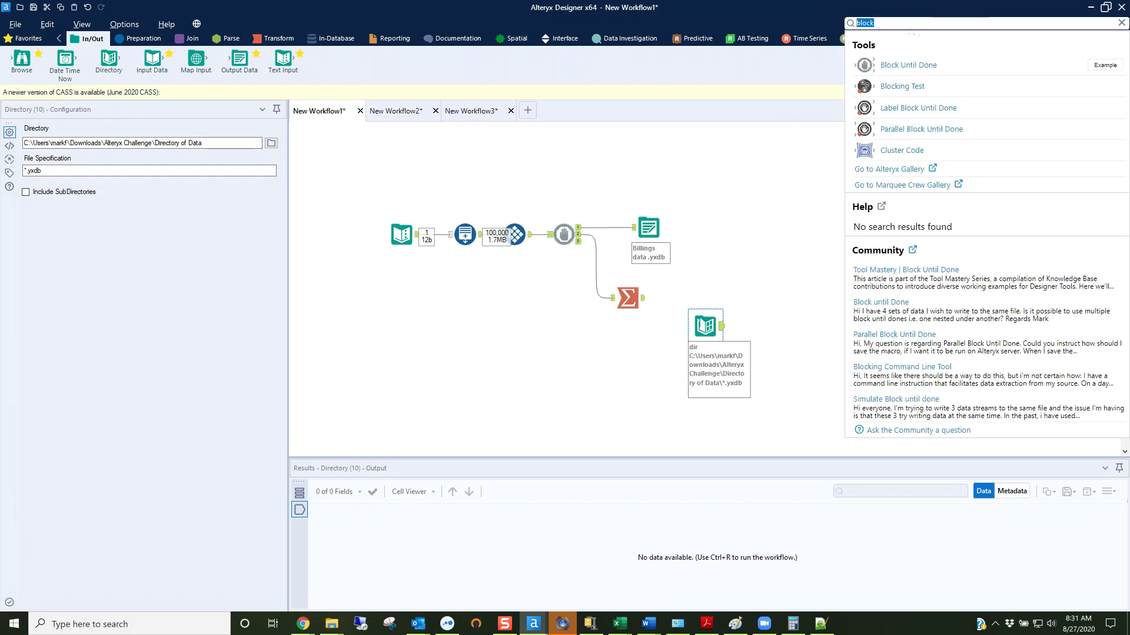
text(dynam)
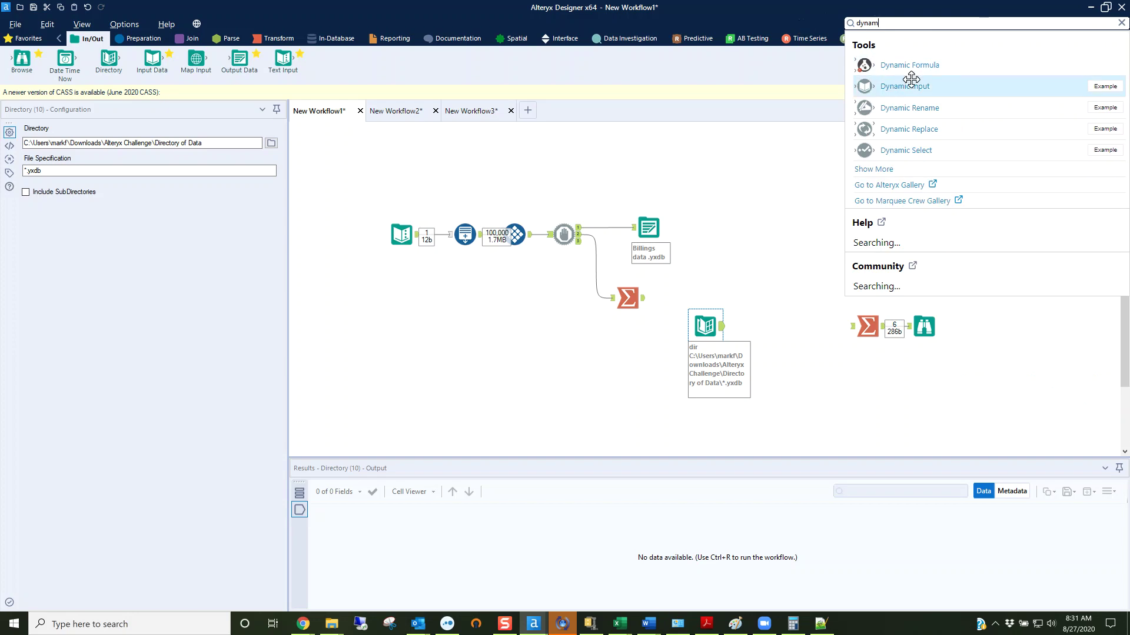
drag(910, 80, 786, 325)
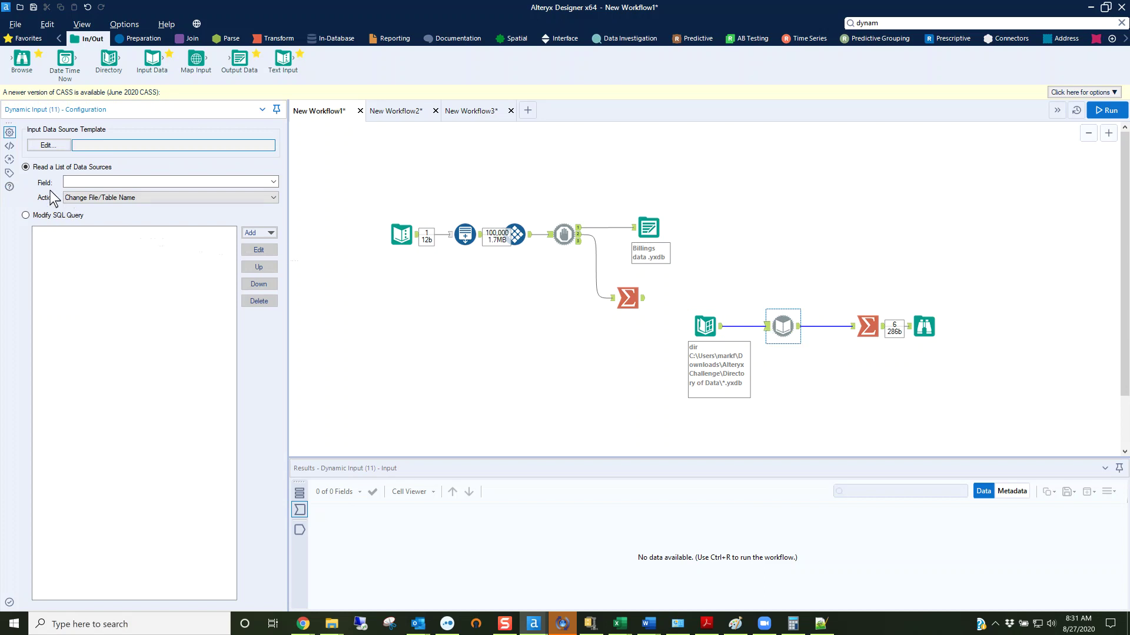
click(47, 146)
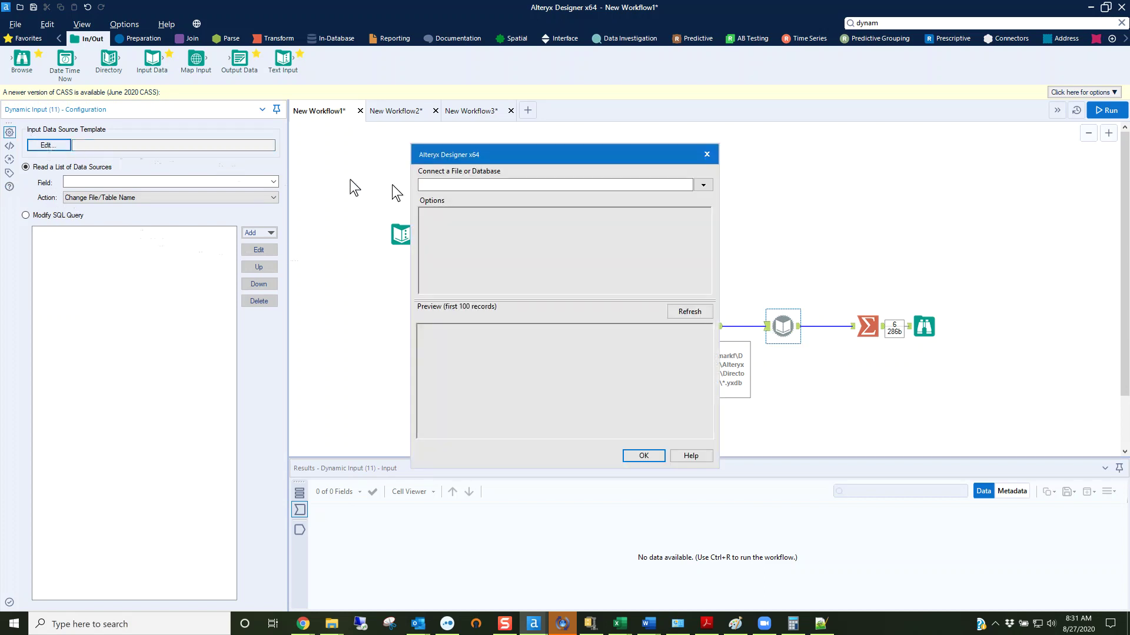
Set the template file to Billings data 2.yxdb, outputting File Name Only as a field
click(703, 185)
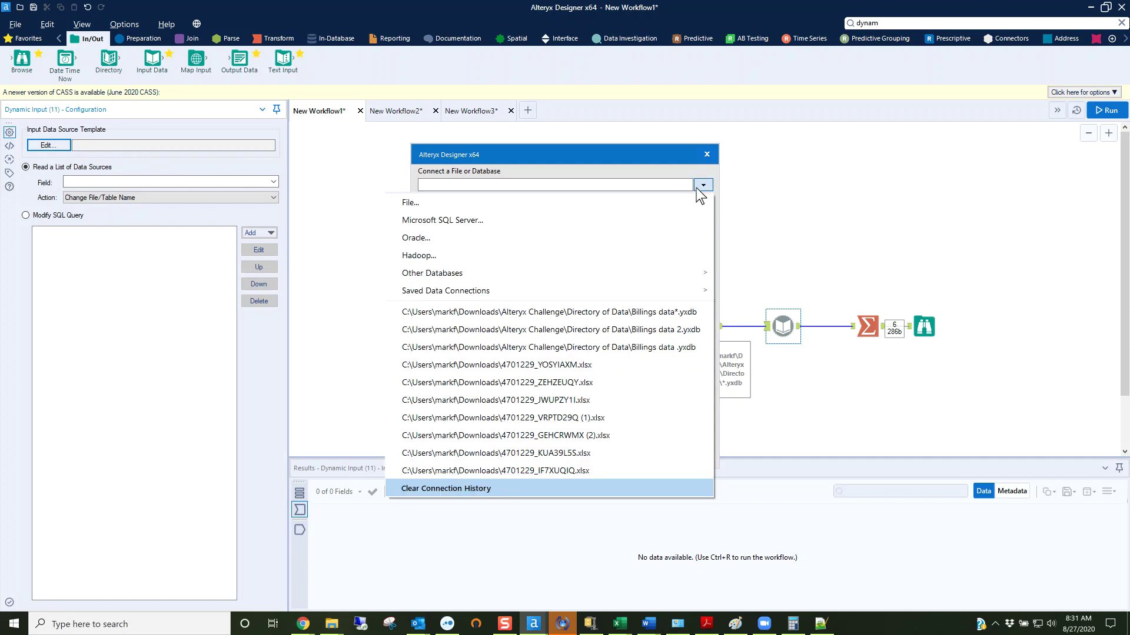
click(686, 336)
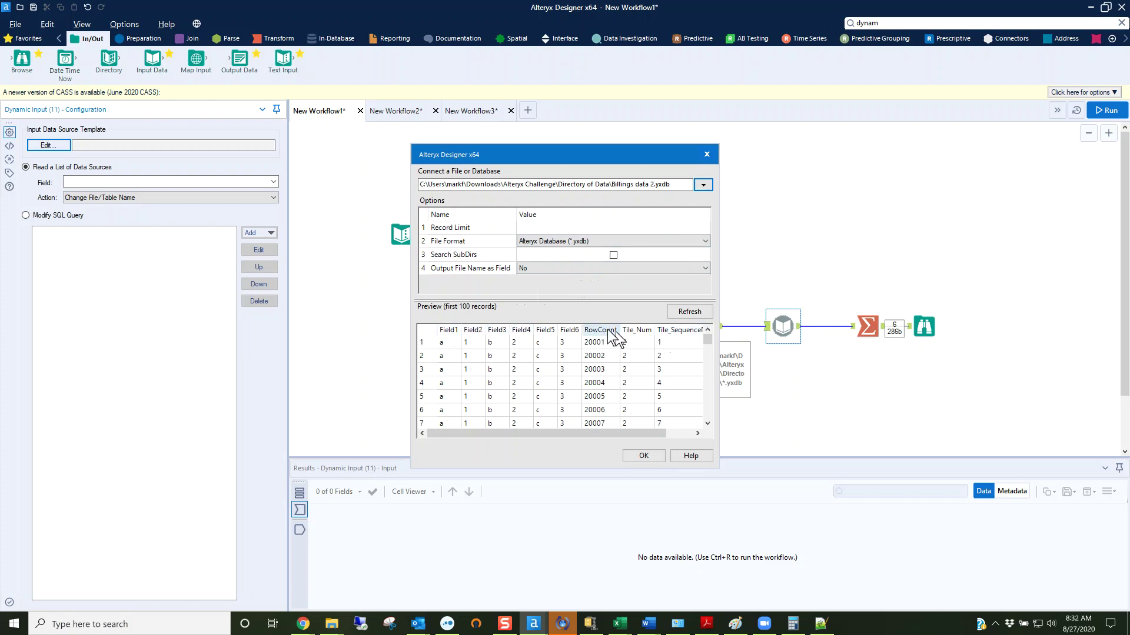
click(530, 271)
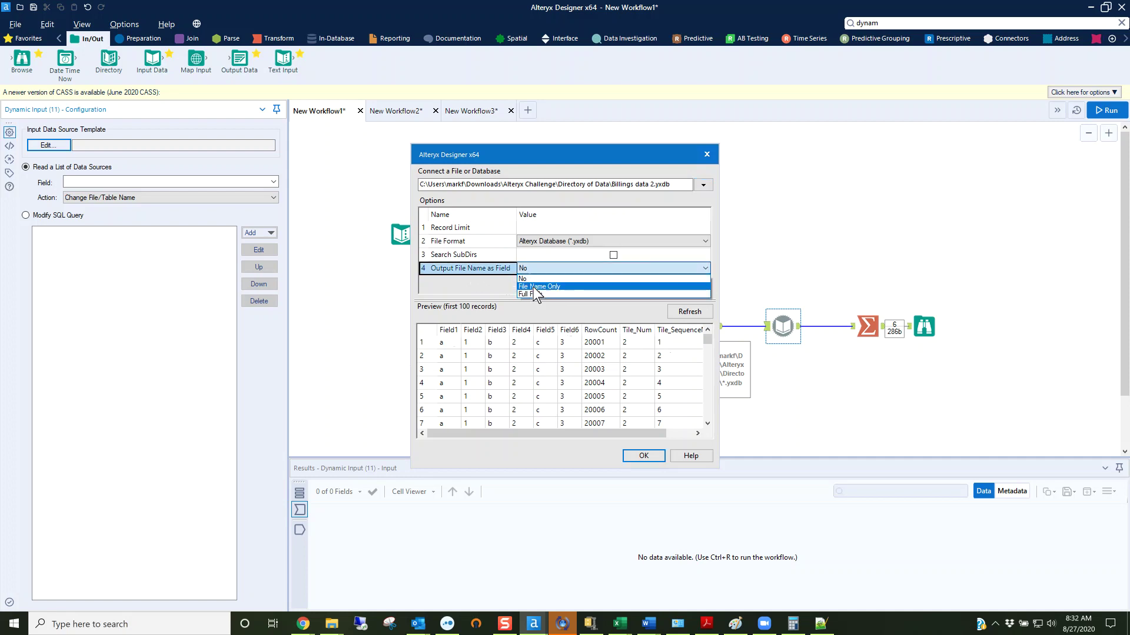
click(533, 286)
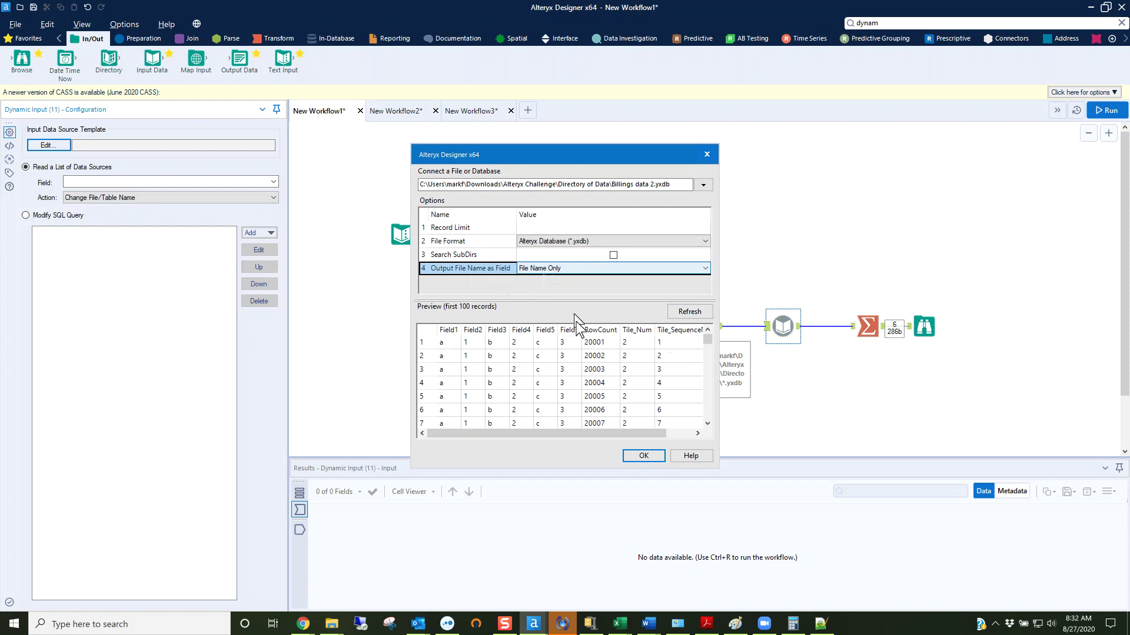
click(644, 456)
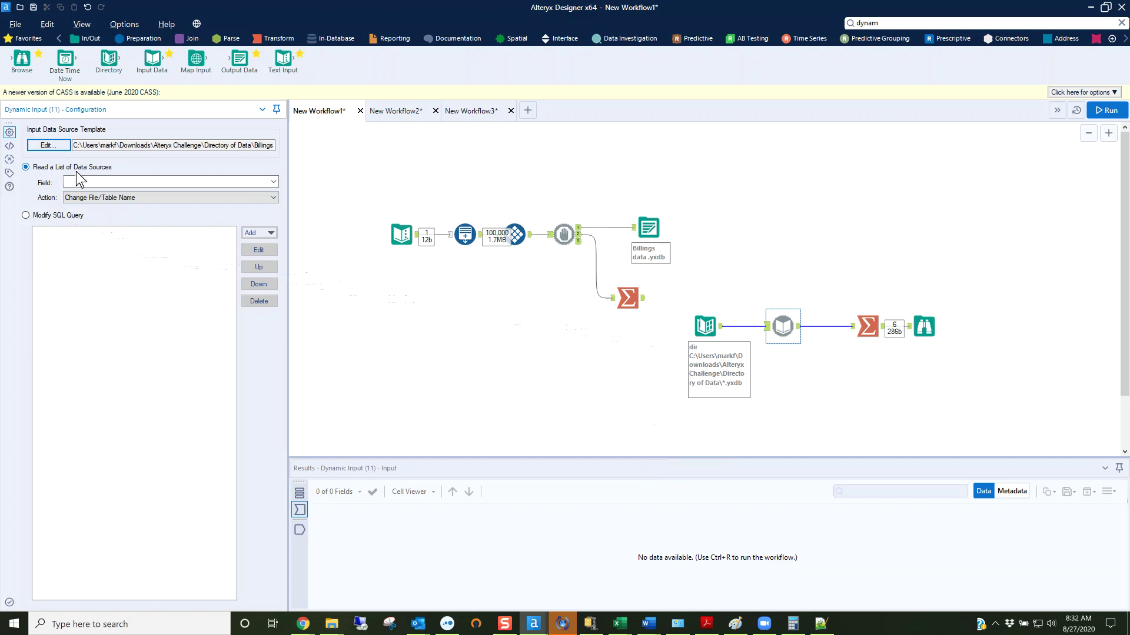
Read the file list from the FullPath field, checking full path values in New Workflow3's directory output
click(274, 182)
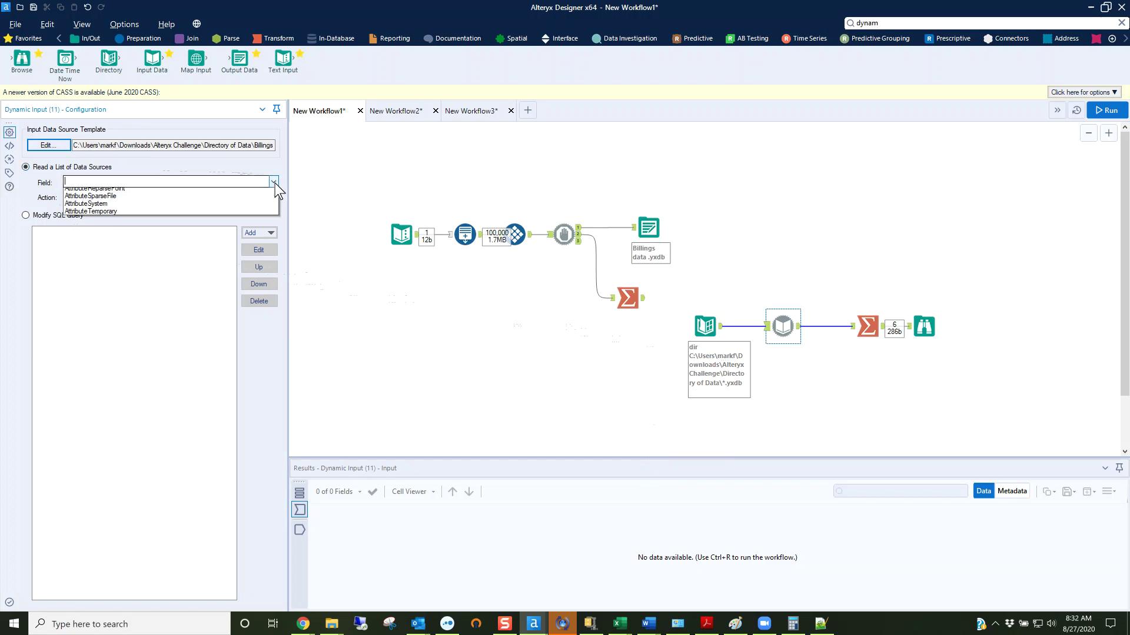
click(264, 194)
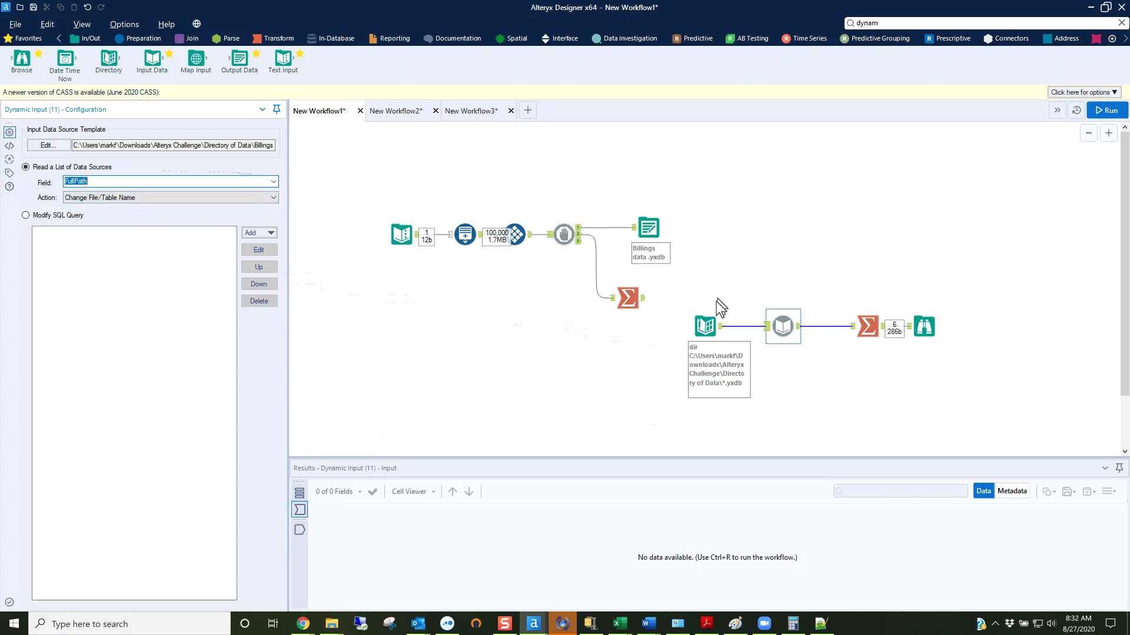
click(485, 113)
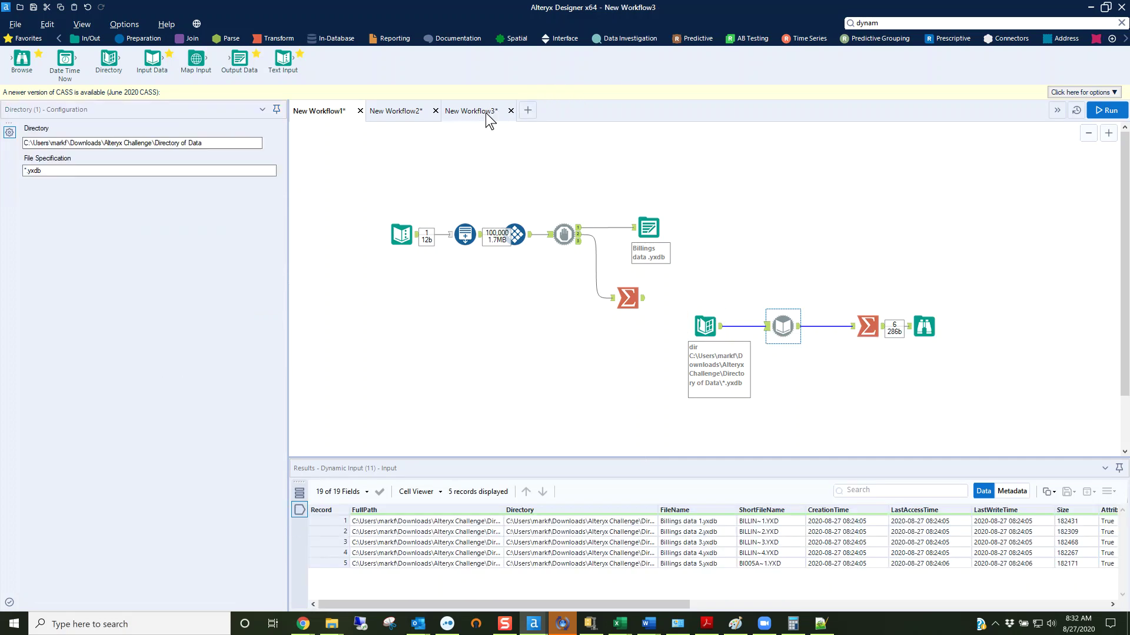
click(416, 522)
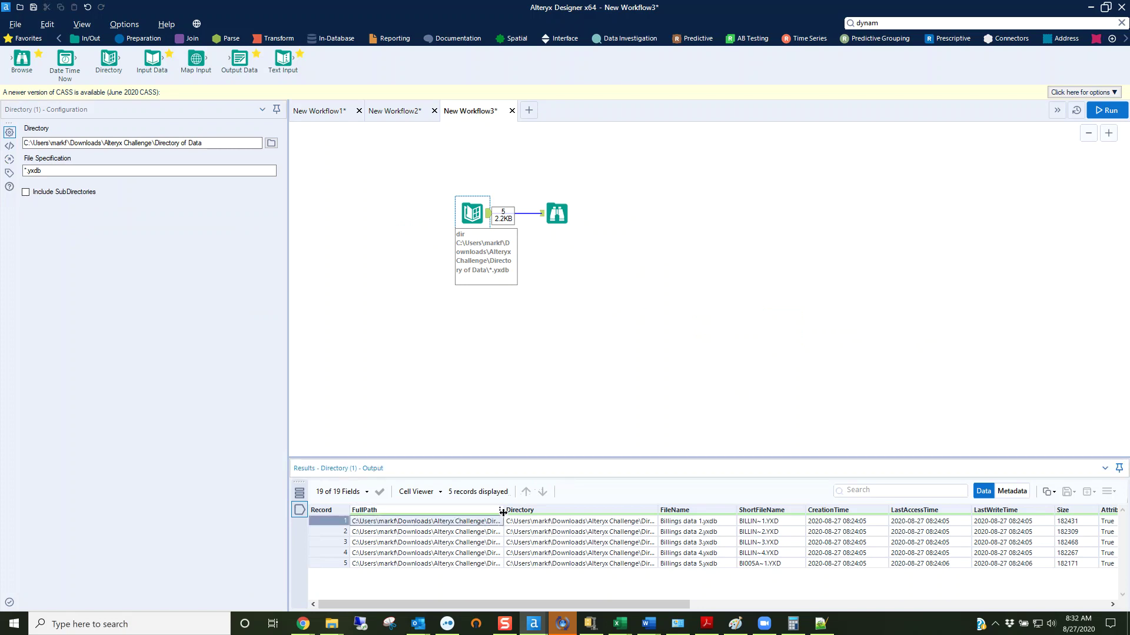
drag(589, 514, 640, 513)
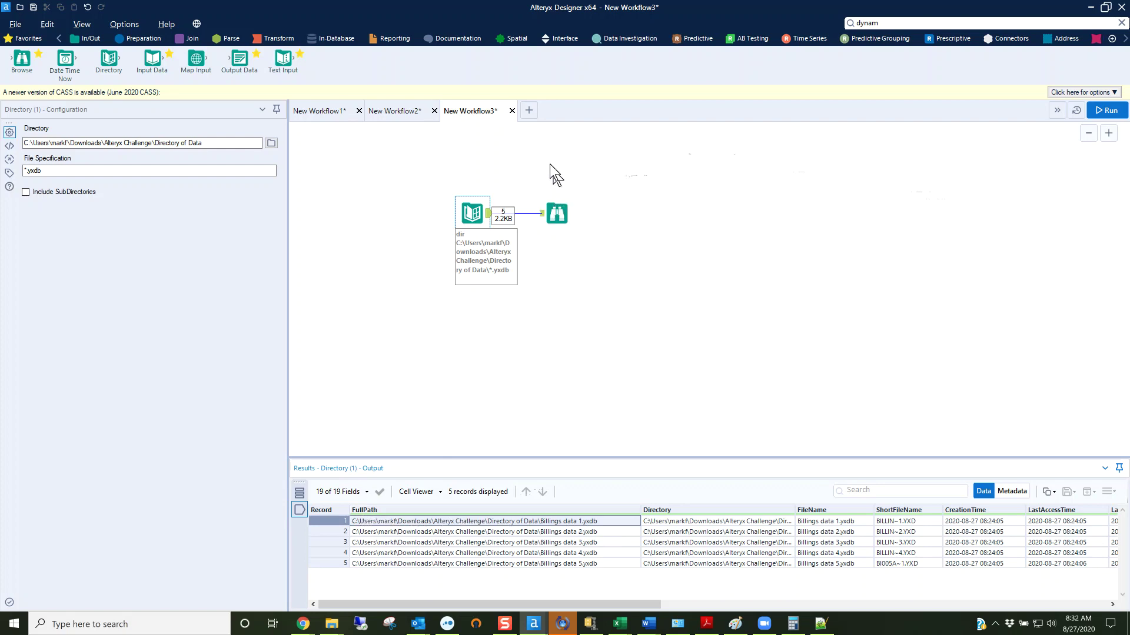
Back in New Workflow1, nudge the Dynamic Input slightly right and review the Summarize settings
click(305, 115)
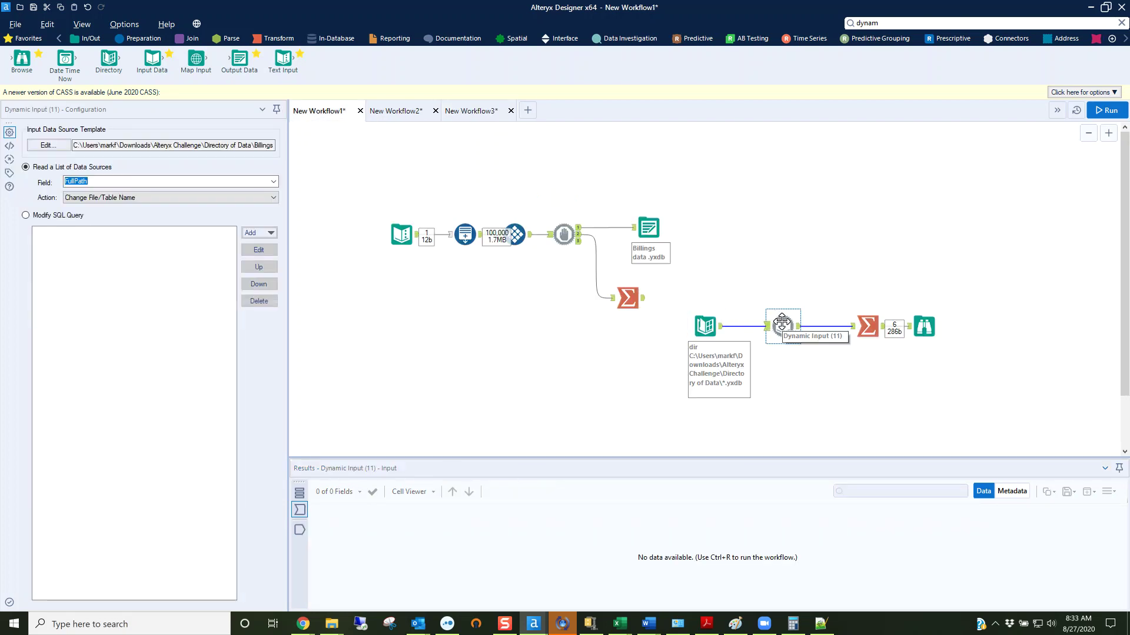
drag(782, 324, 788, 325)
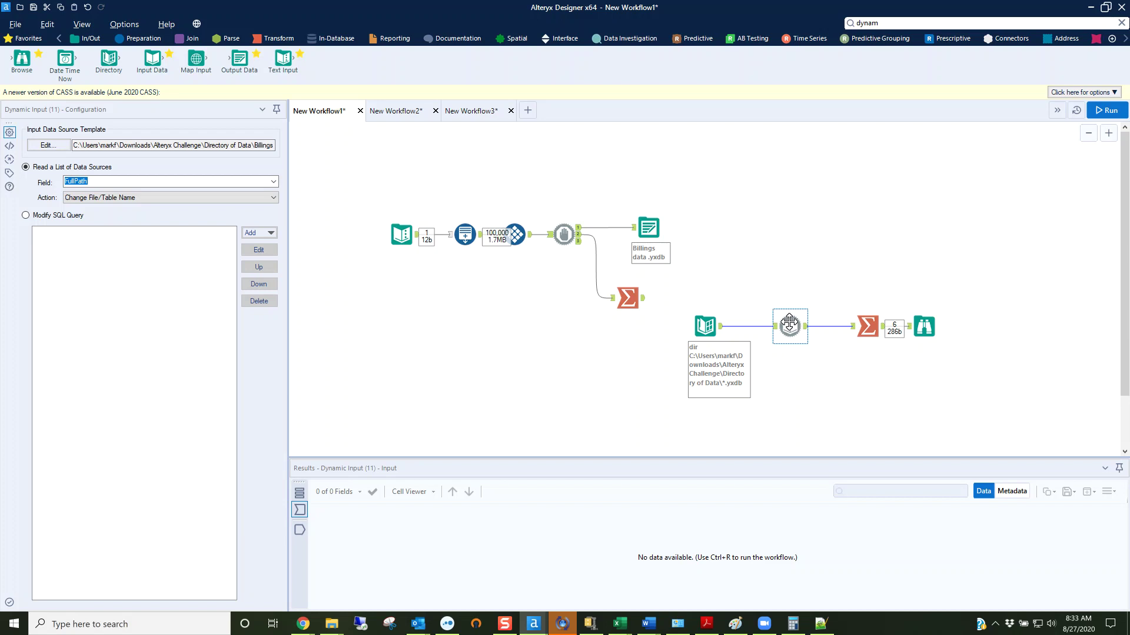
click(863, 323)
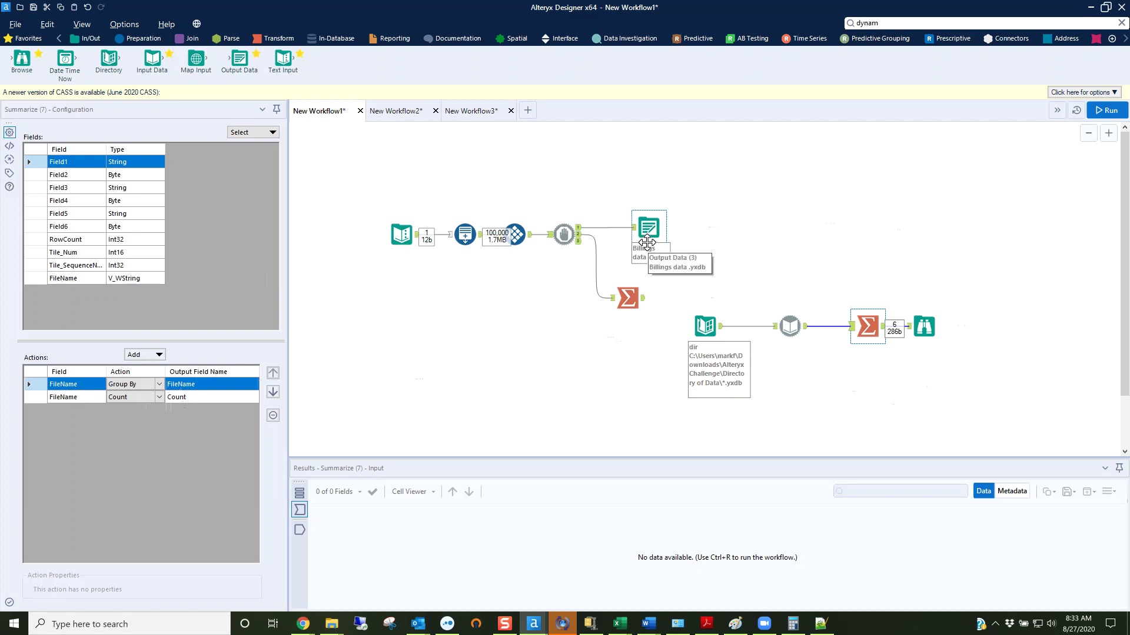
Place an Append Fields tool after Directory, with the Summarize output connected as its source
click(192, 39)
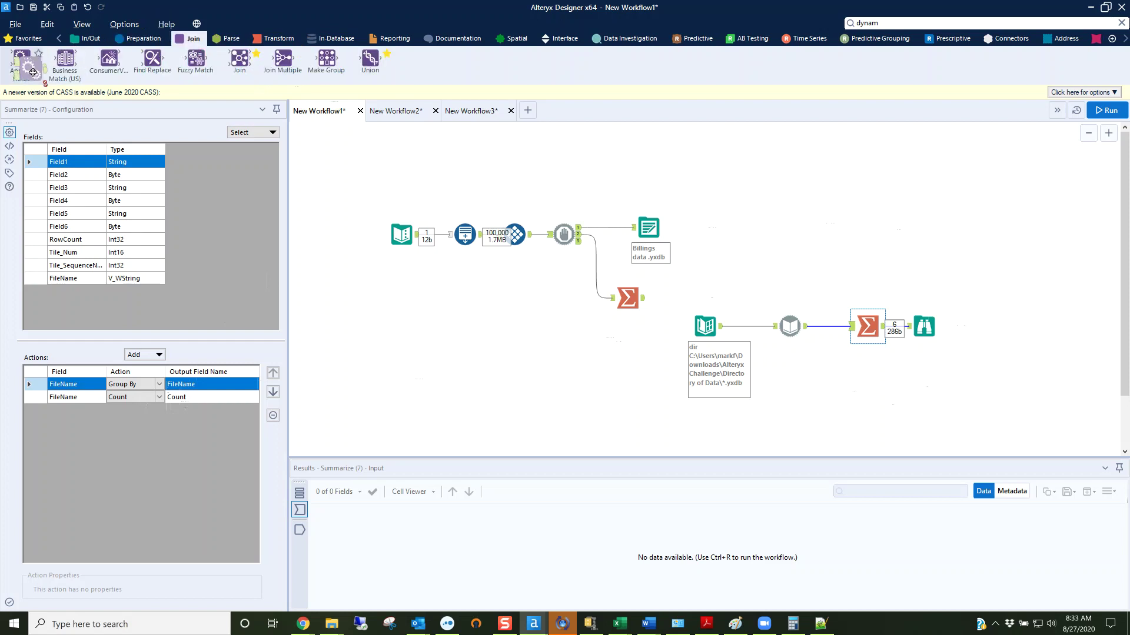
drag(22, 58, 752, 330)
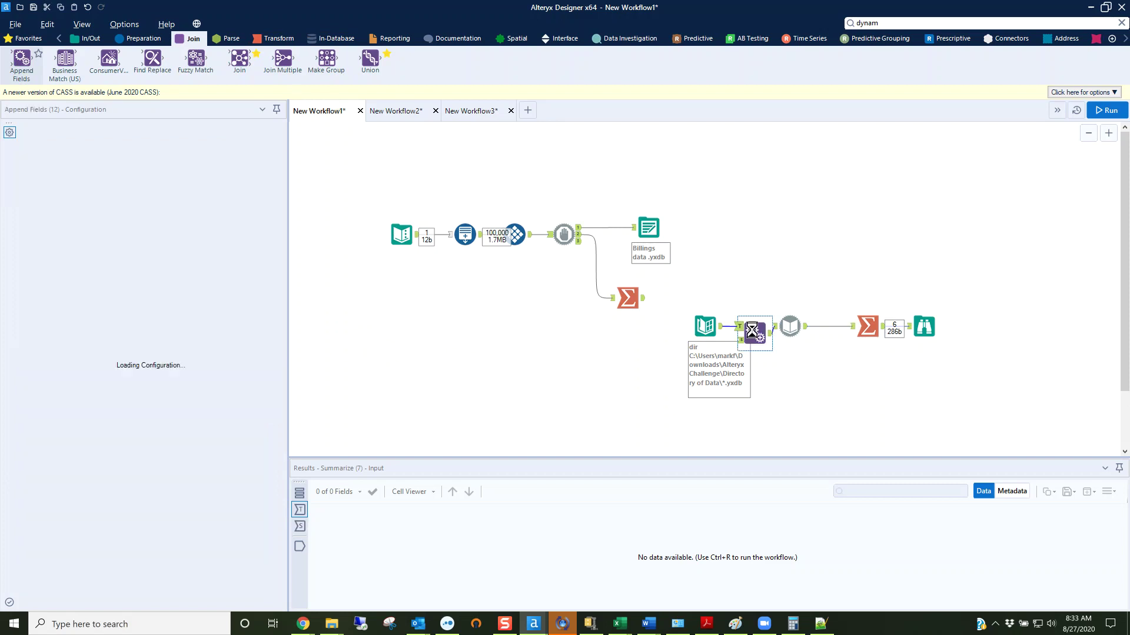
drag(777, 288, 1009, 329)
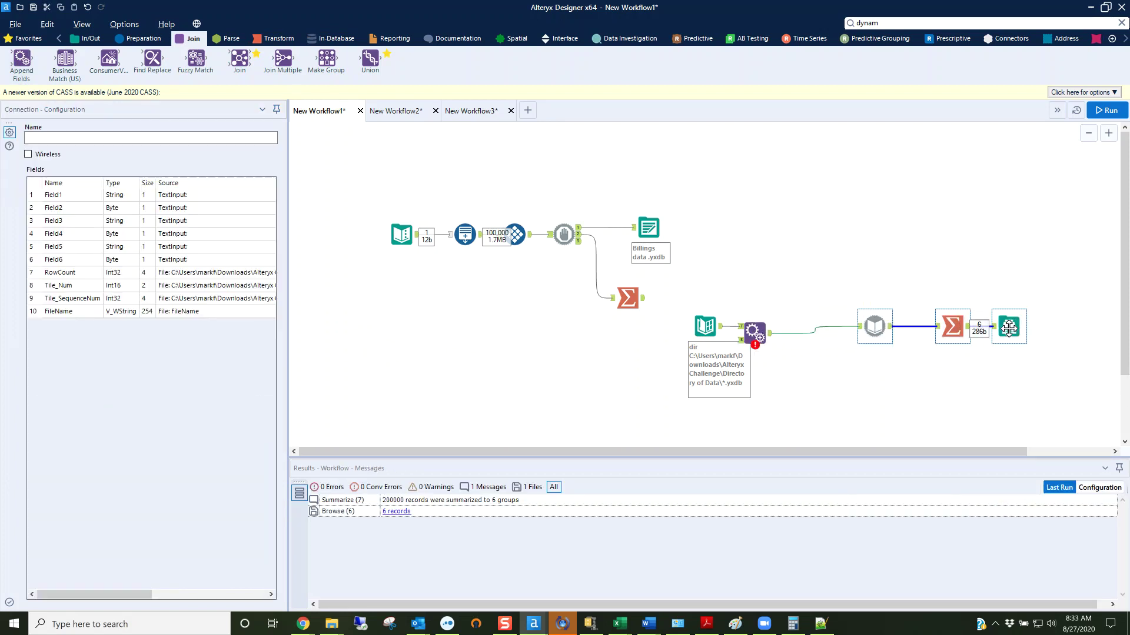
drag(751, 330, 773, 323)
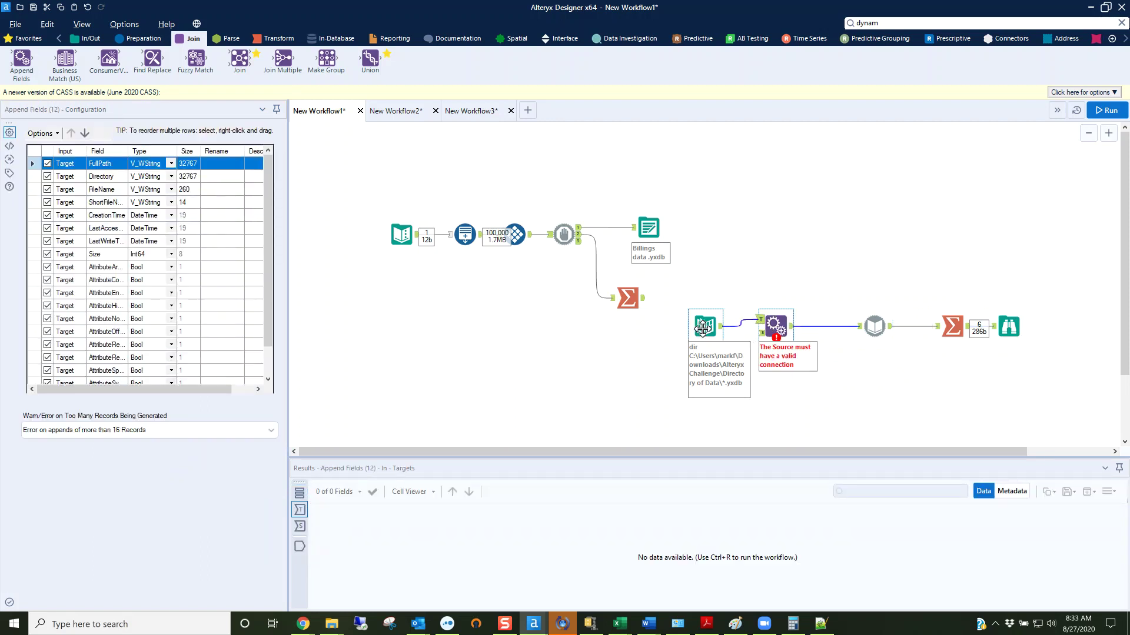
click(706, 329)
drag(705, 328, 703, 321)
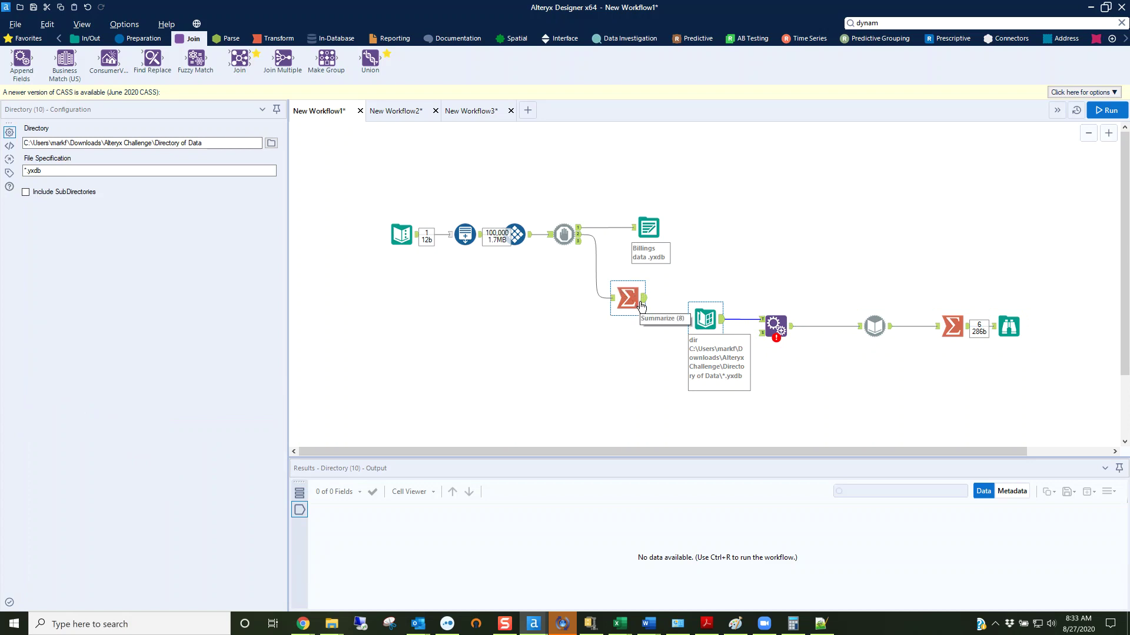
drag(643, 299, 763, 334)
drag(707, 310, 711, 268)
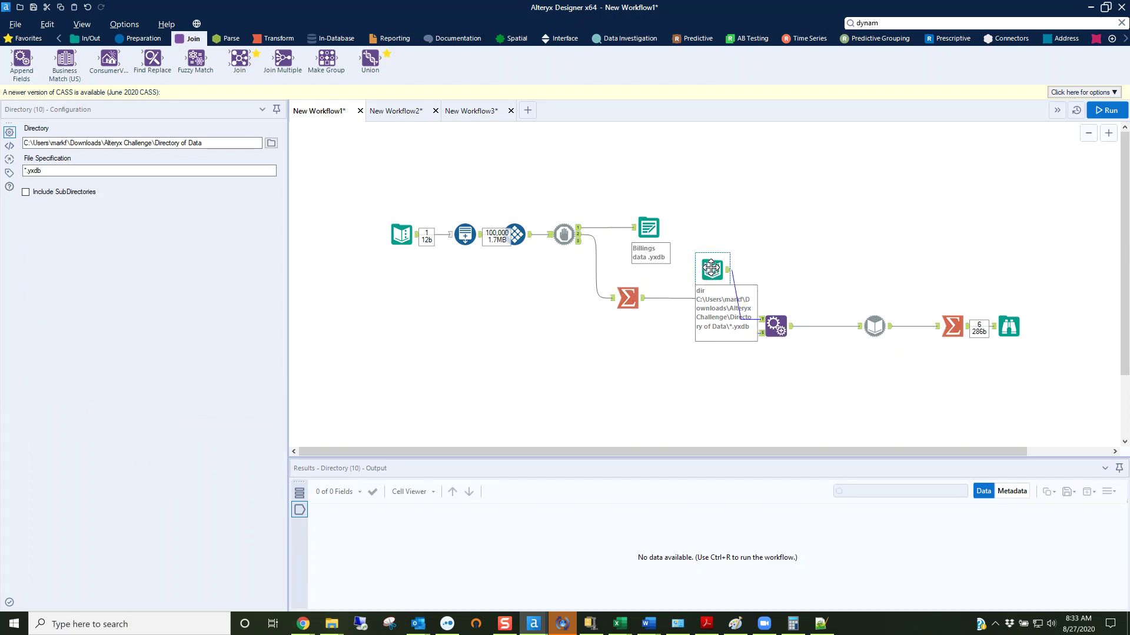
drag(627, 298, 628, 334)
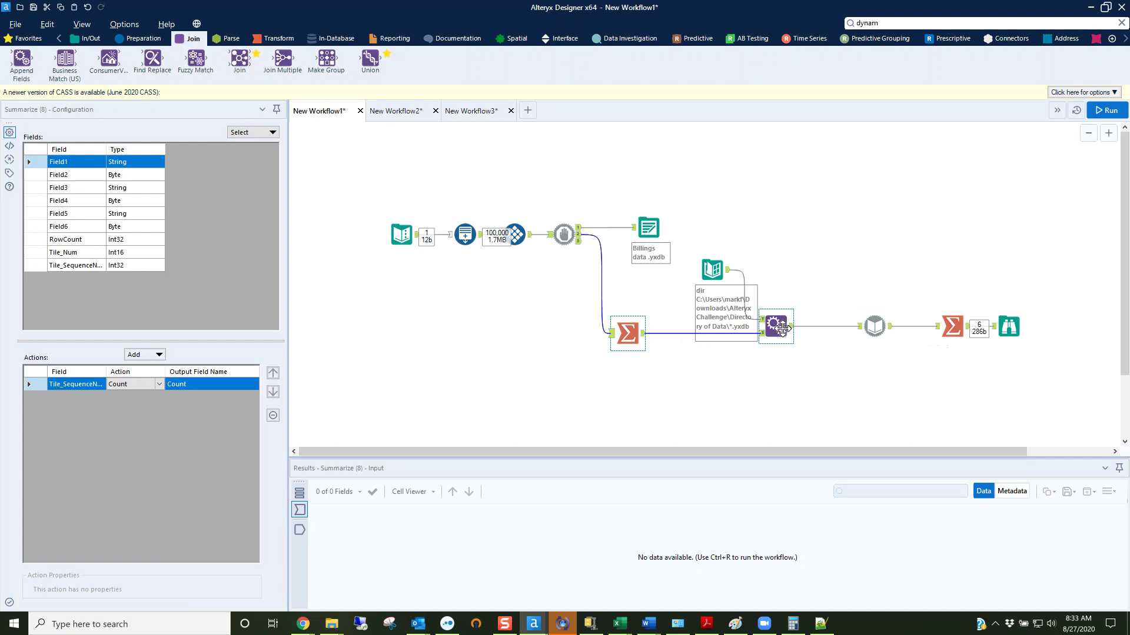
Uncheck the Source Count field in the Append Fields field list
click(781, 328)
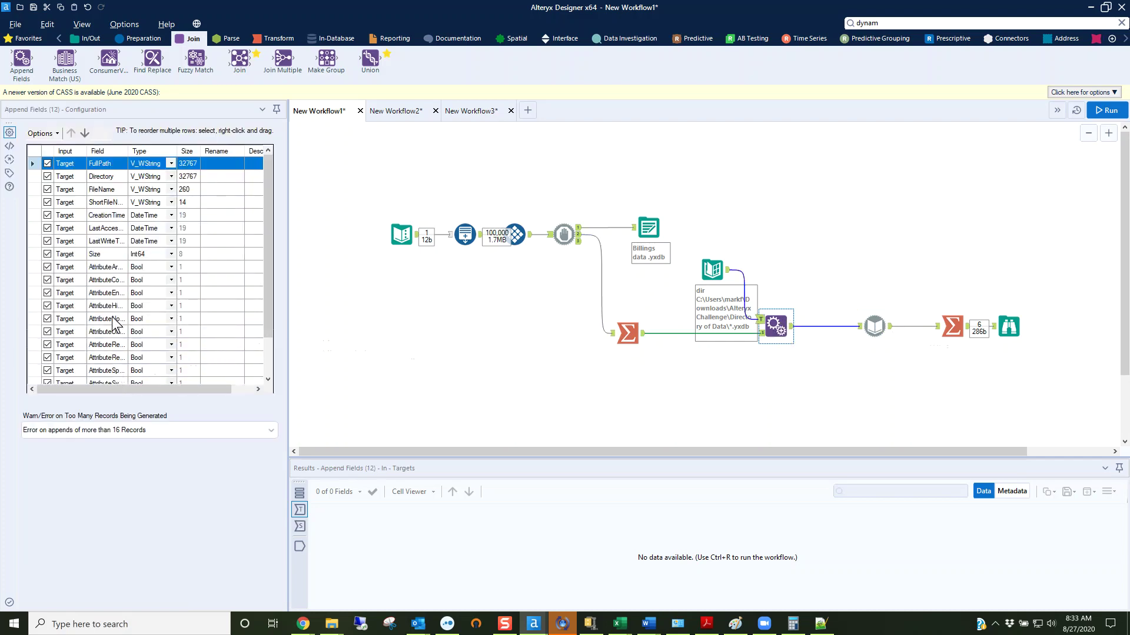
scroll(115, 322, down, 1)
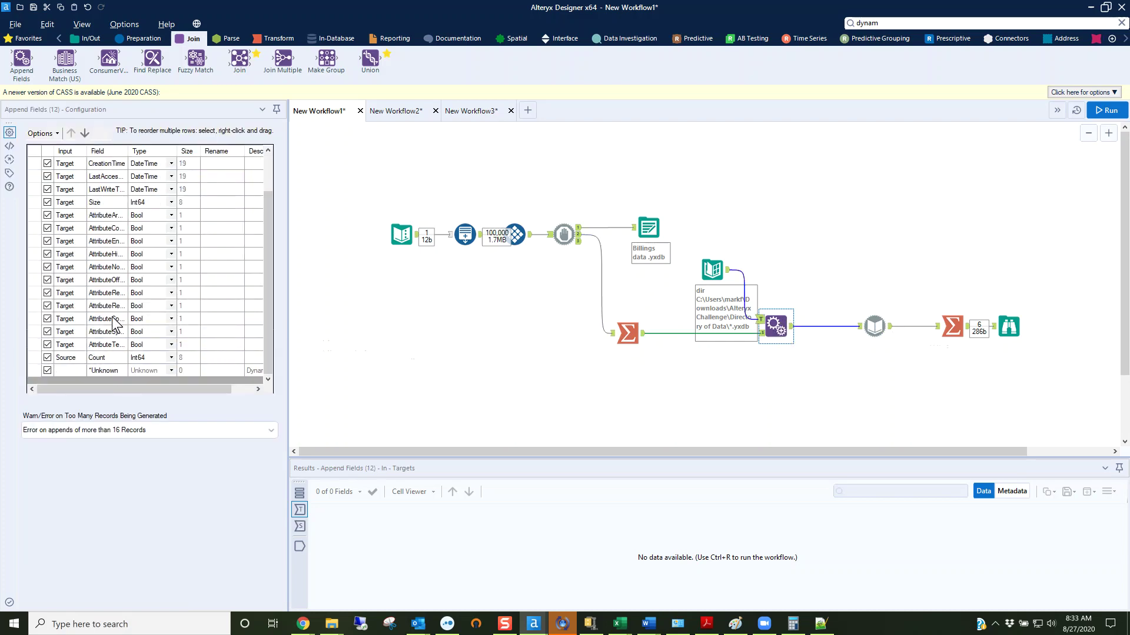
click(47, 358)
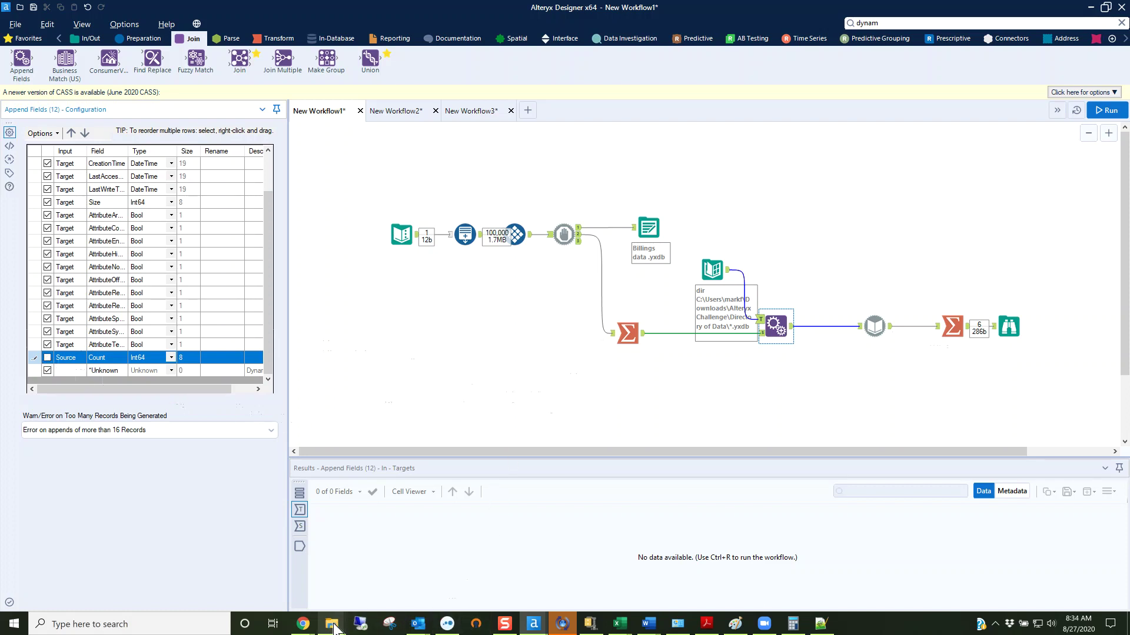
mouse_move(332, 626)
click(356, 581)
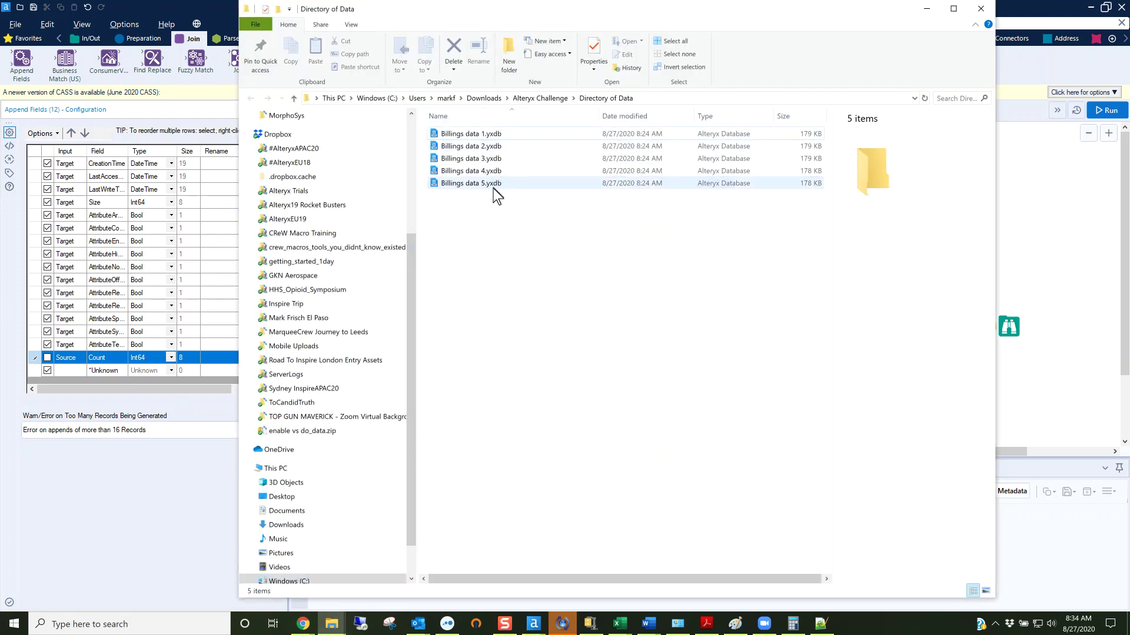
click(927, 9)
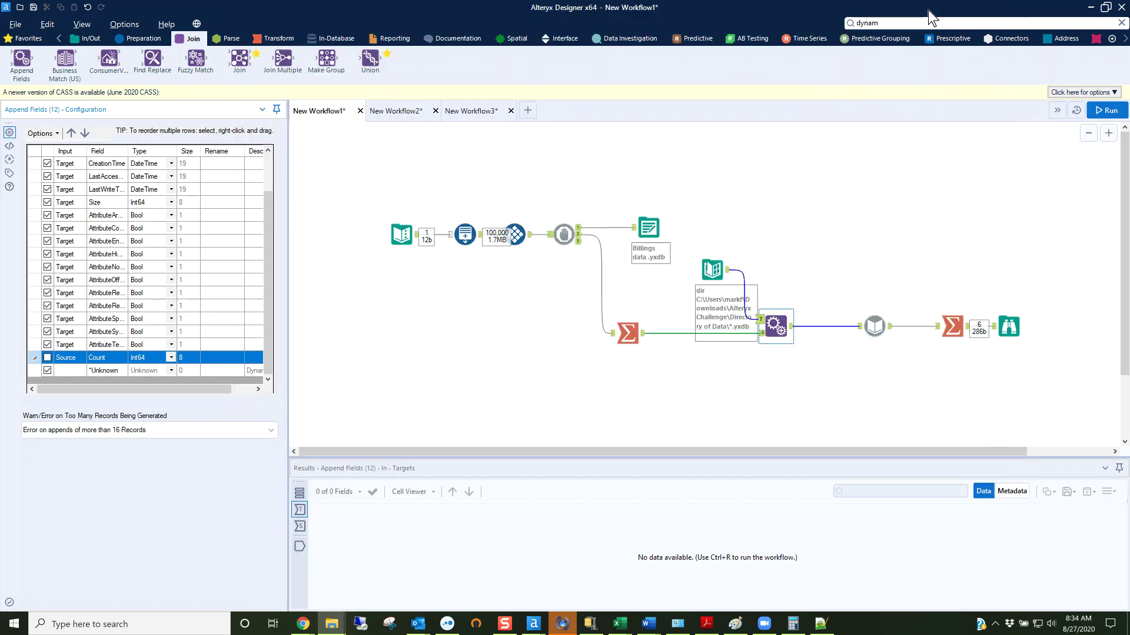
click(1106, 112)
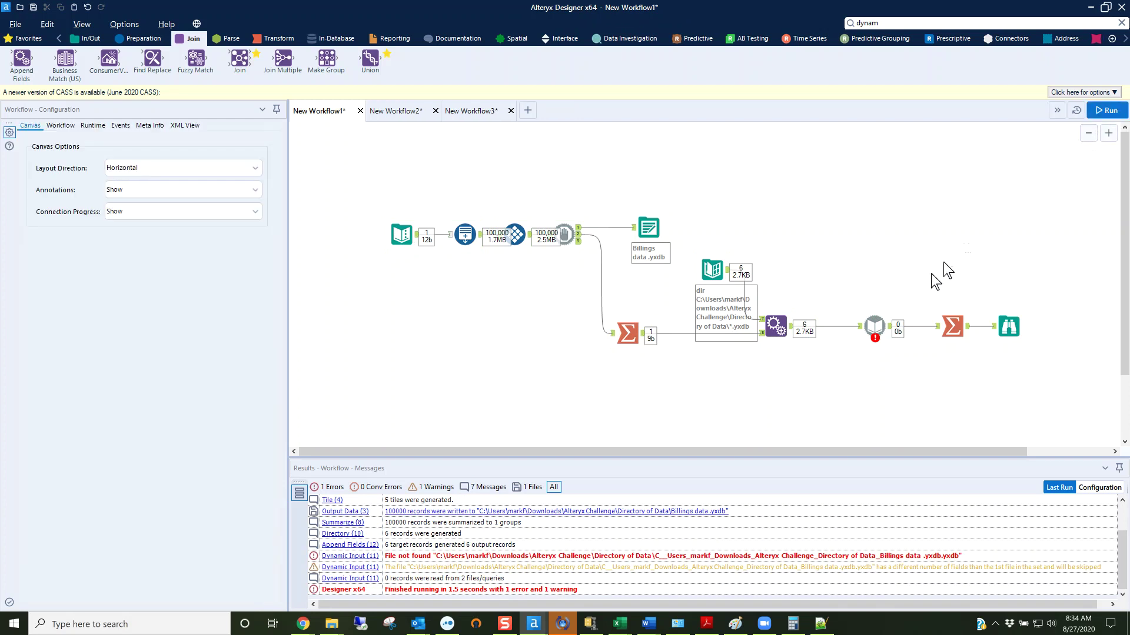
Set the failing Dynamic Input's FullPath action to Change Entire File Path
mouse_move(878, 321)
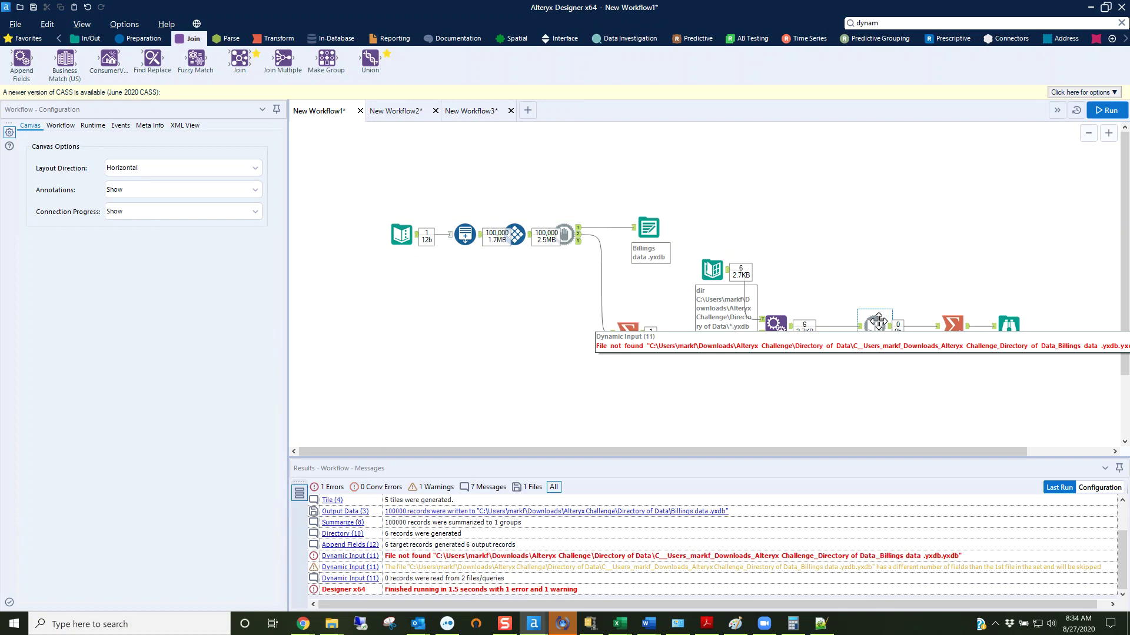
click(878, 321)
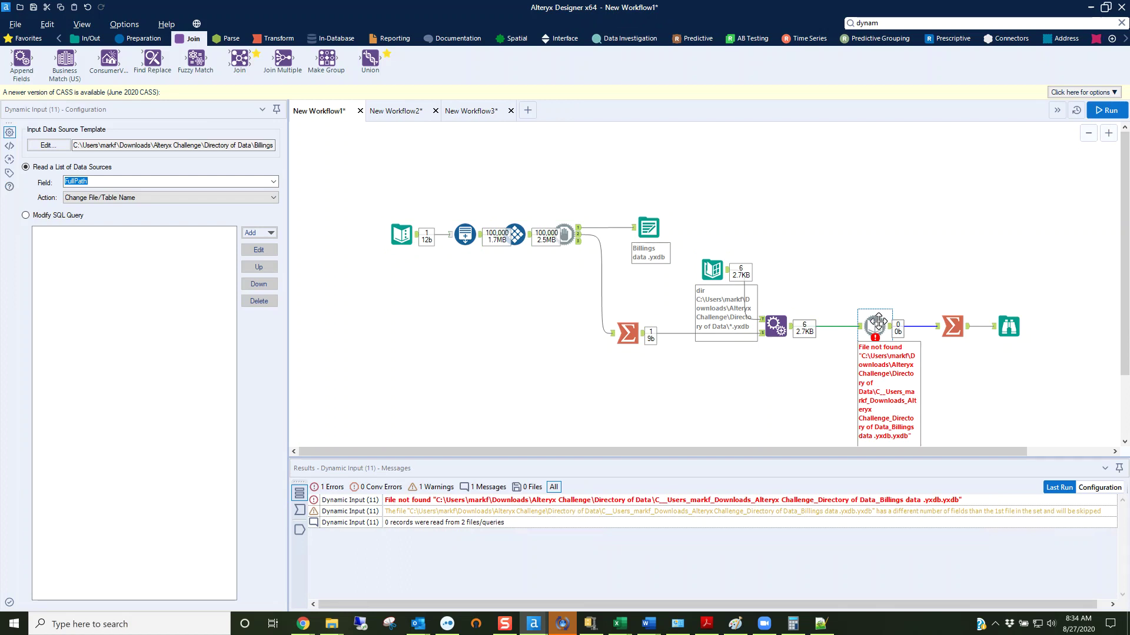
click(69, 197)
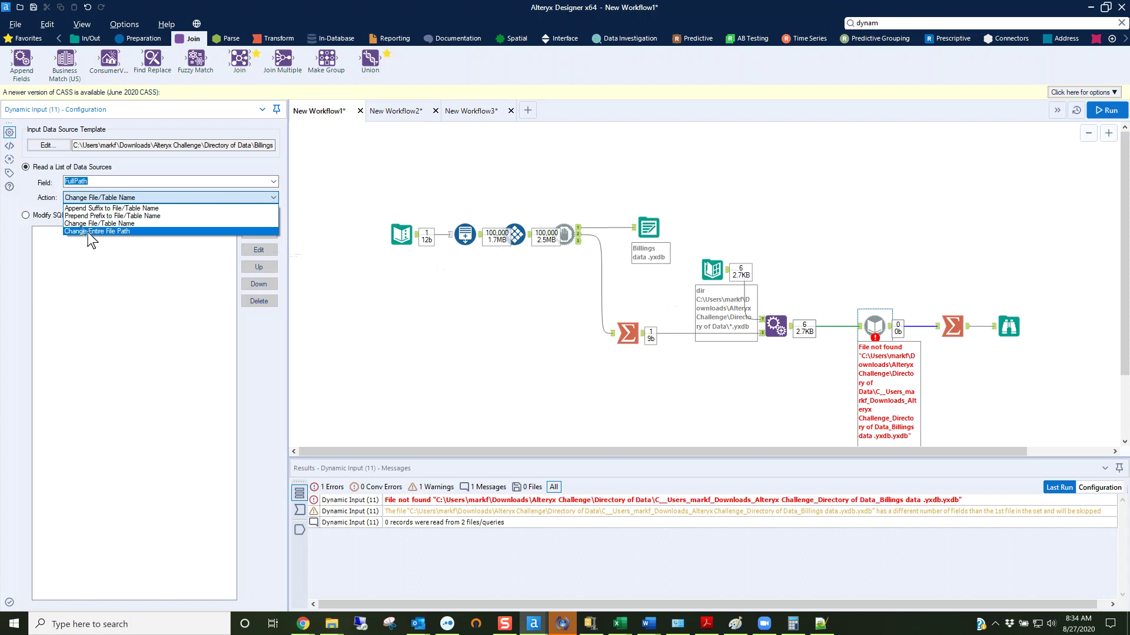
click(91, 231)
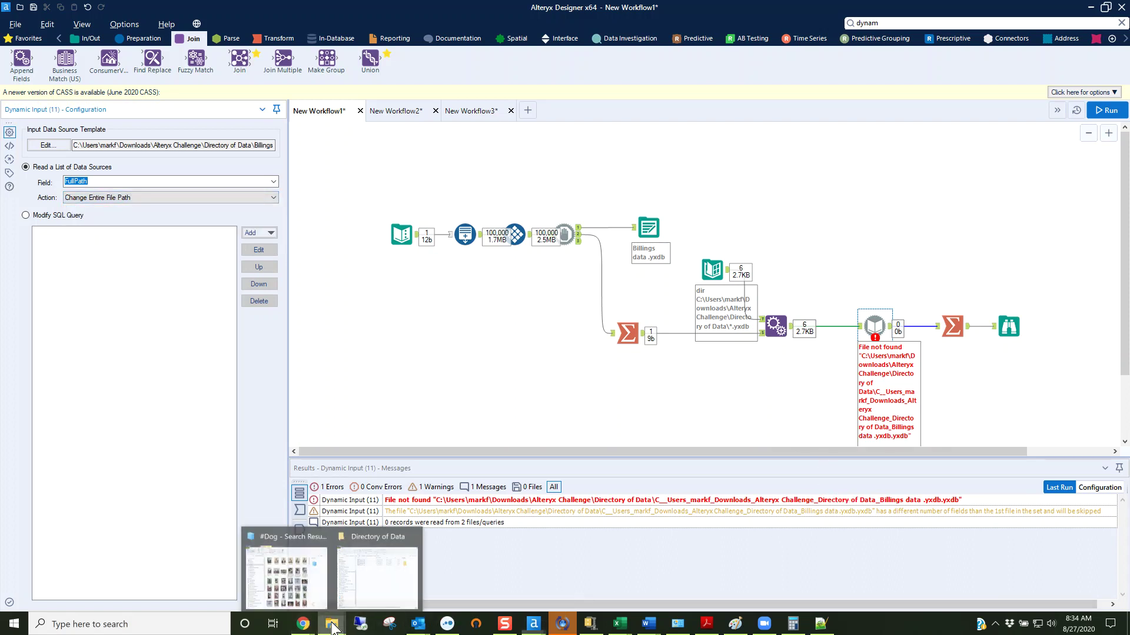
Delete Billings data .yxdb from Directory of Data and minimize File Explorer
click(371, 583)
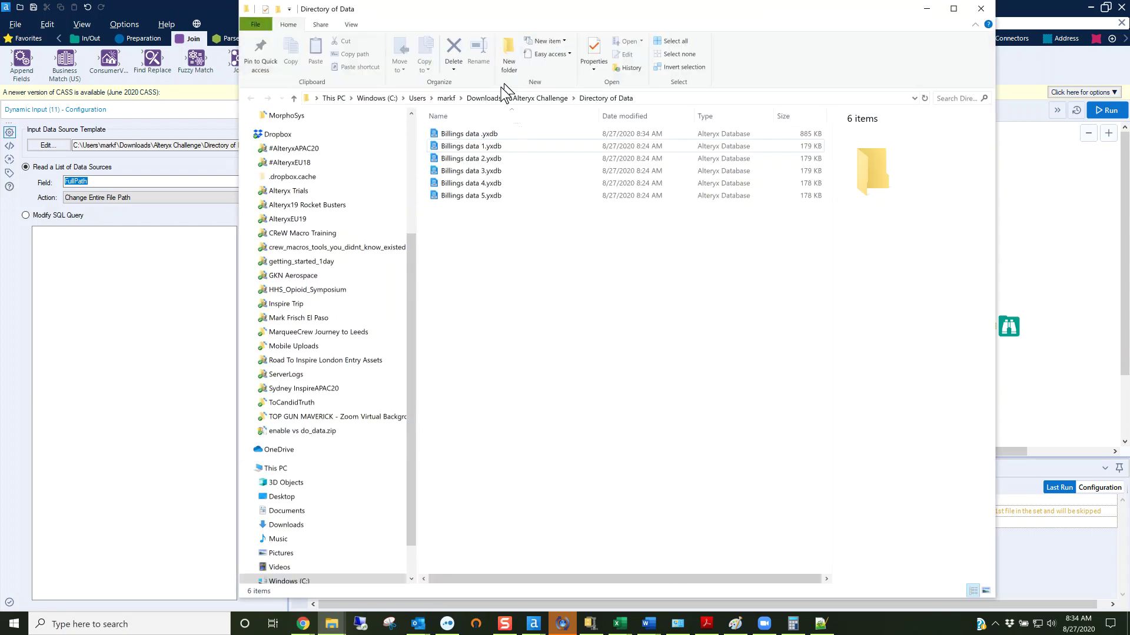
click(477, 135)
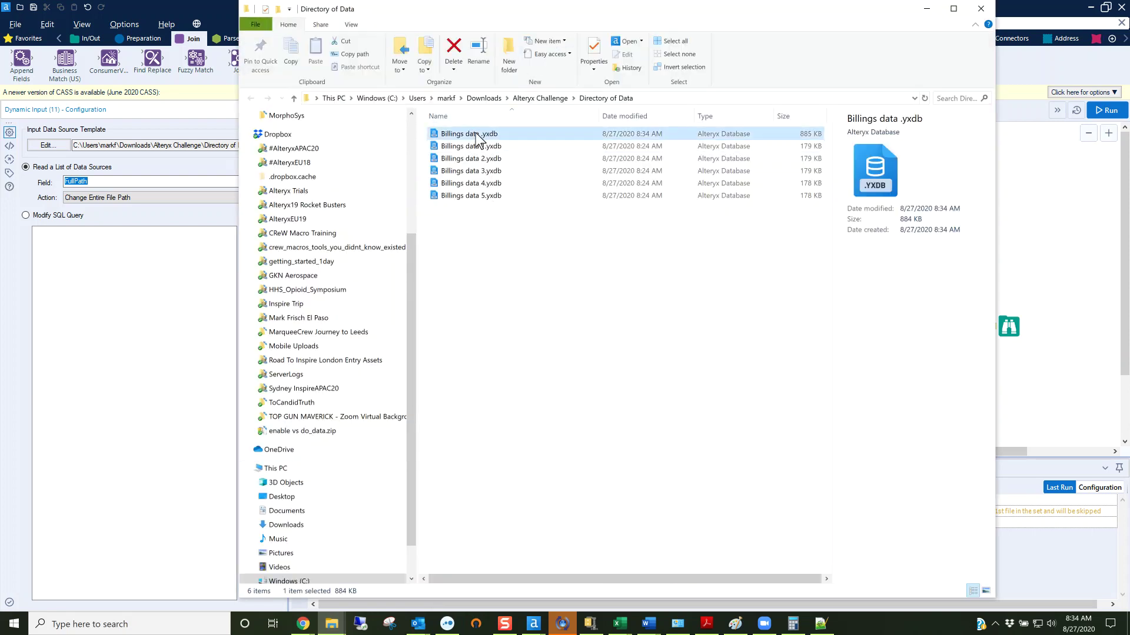
key(Delete)
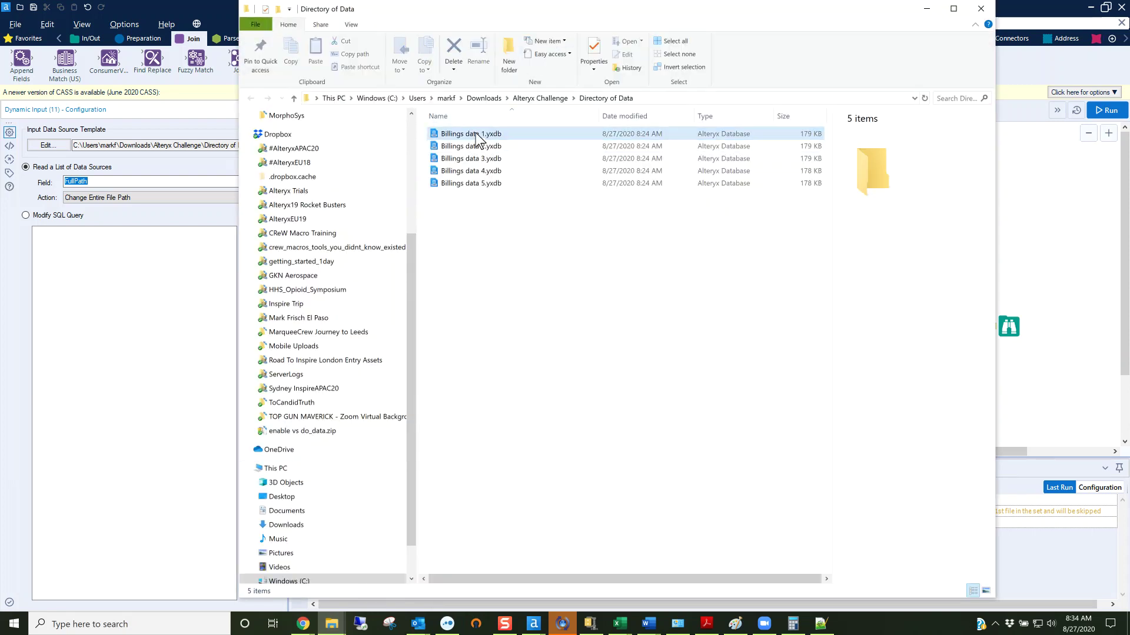
click(935, 16)
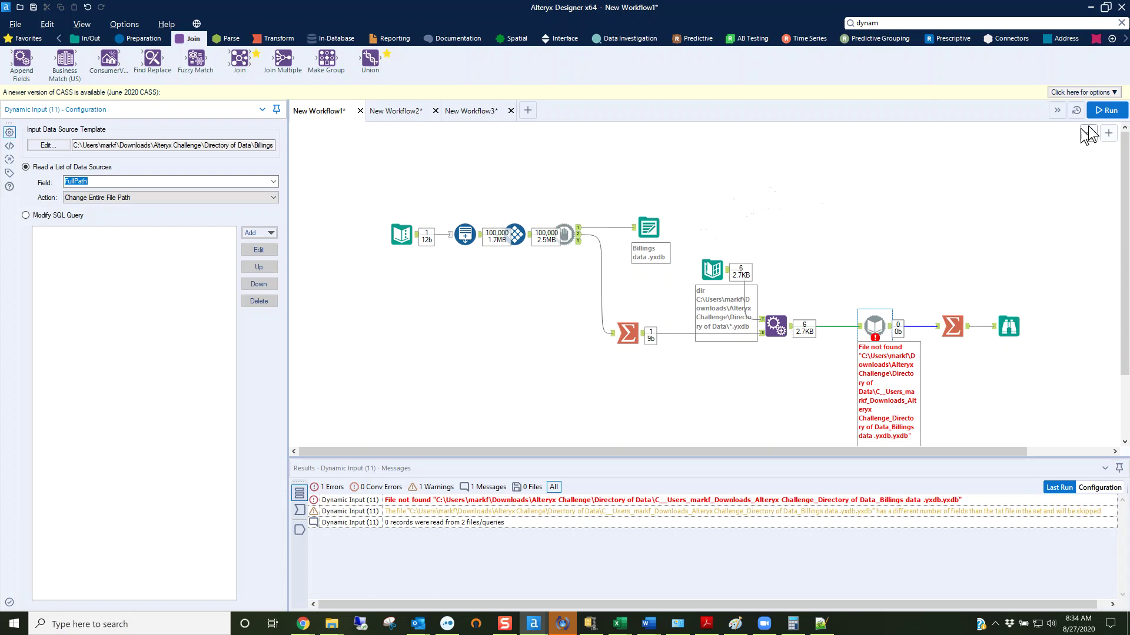
Rerun the workflow, view the Browse's six per-file record counts, and select the lower-right tools
click(1119, 116)
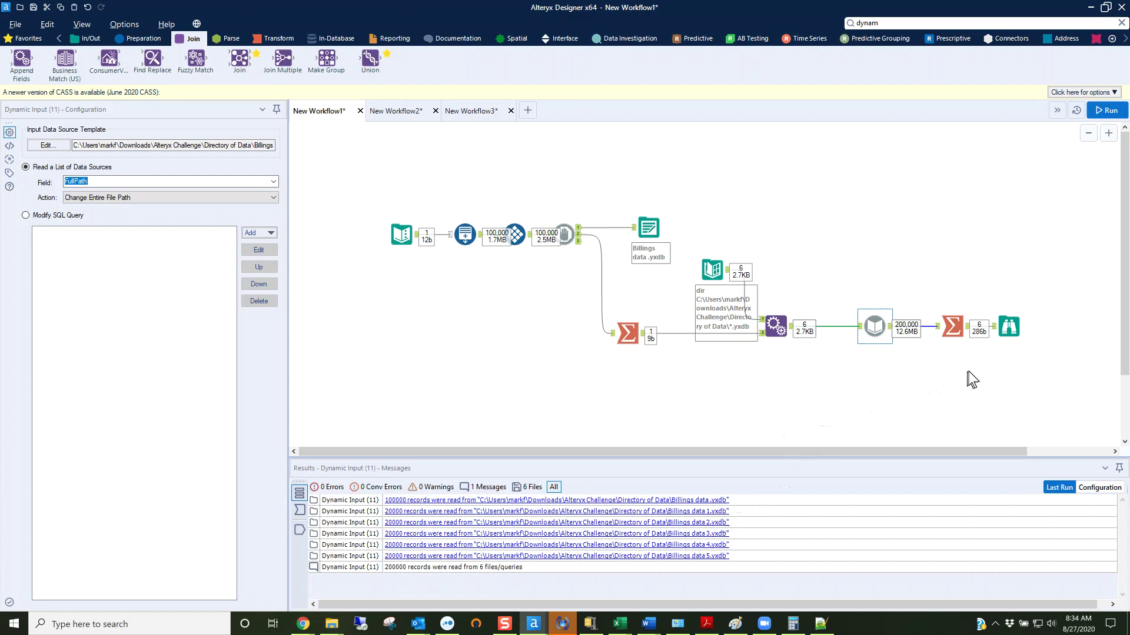
click(1010, 329)
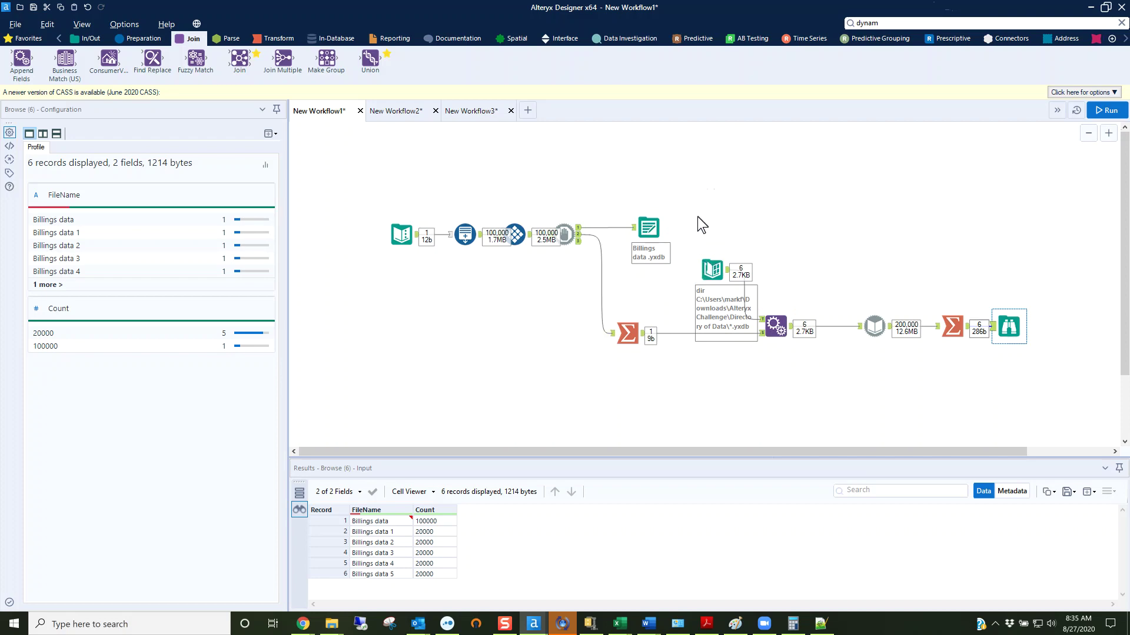
drag(697, 215, 1034, 387)
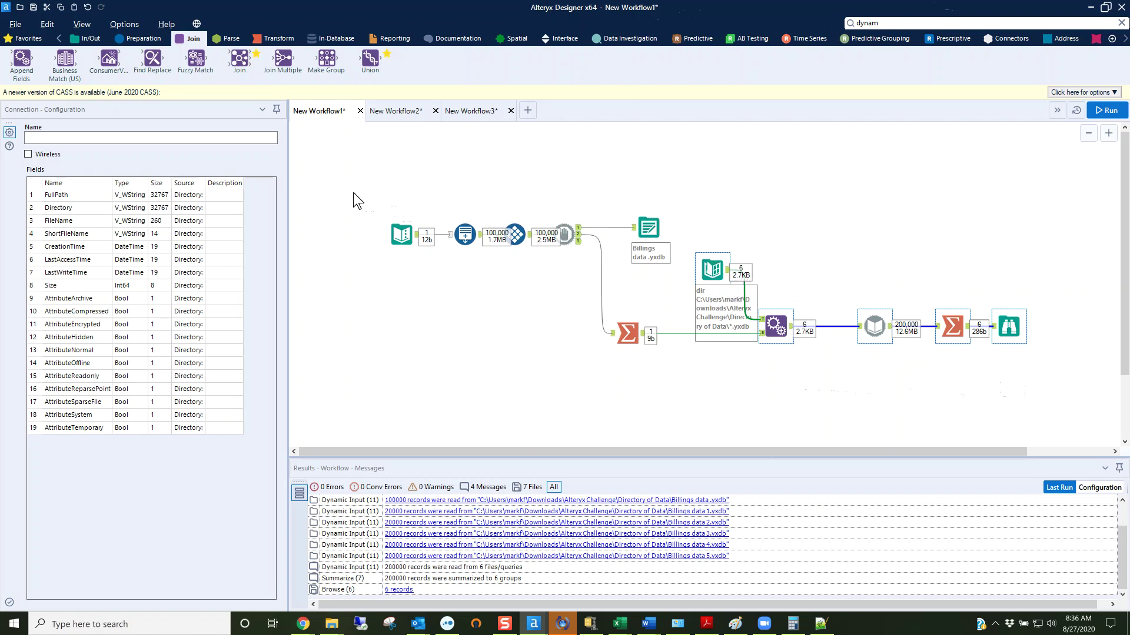
drag(354, 194, 1072, 405)
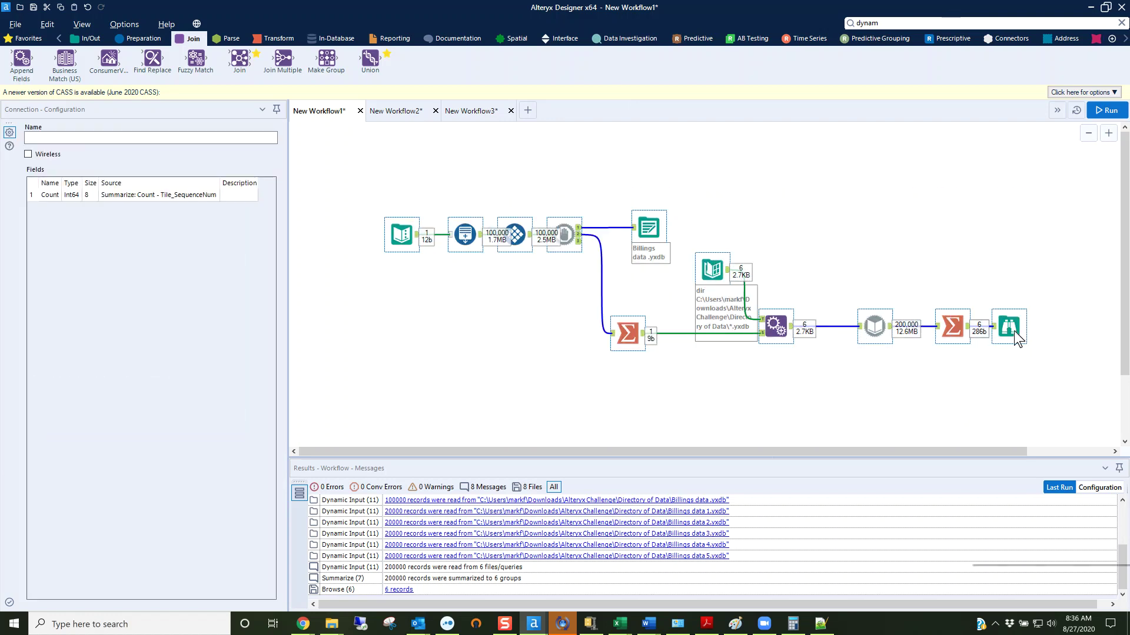
Copy the selected tools and paste them into a new blank workflow
right_click(1014, 331)
click(1016, 345)
key(ctrl+n)
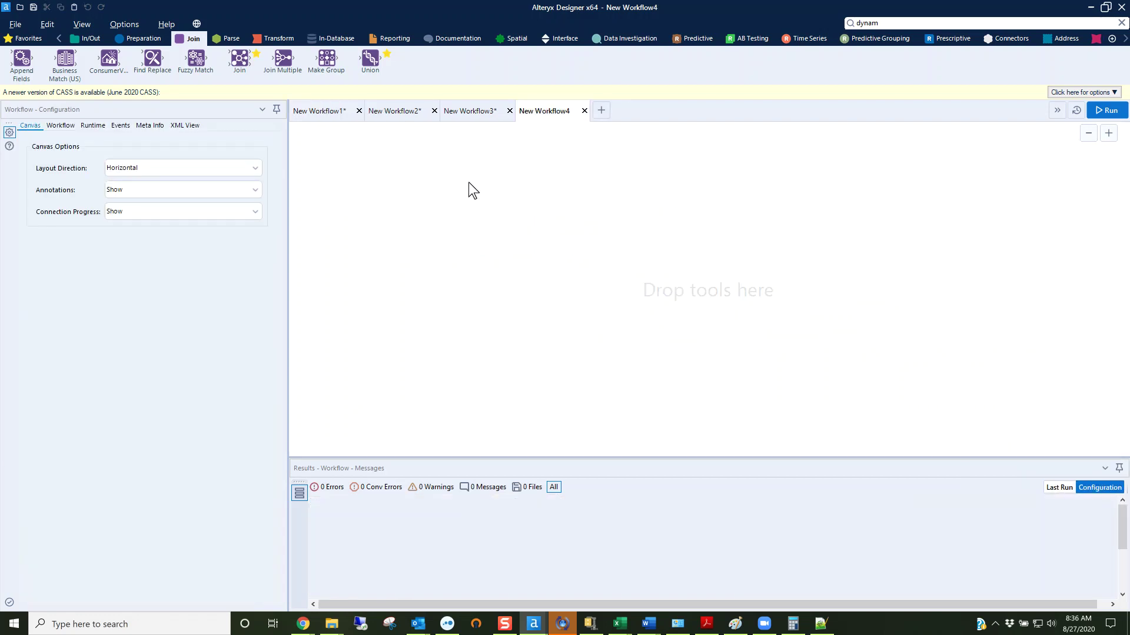
right_click(469, 183)
click(511, 187)
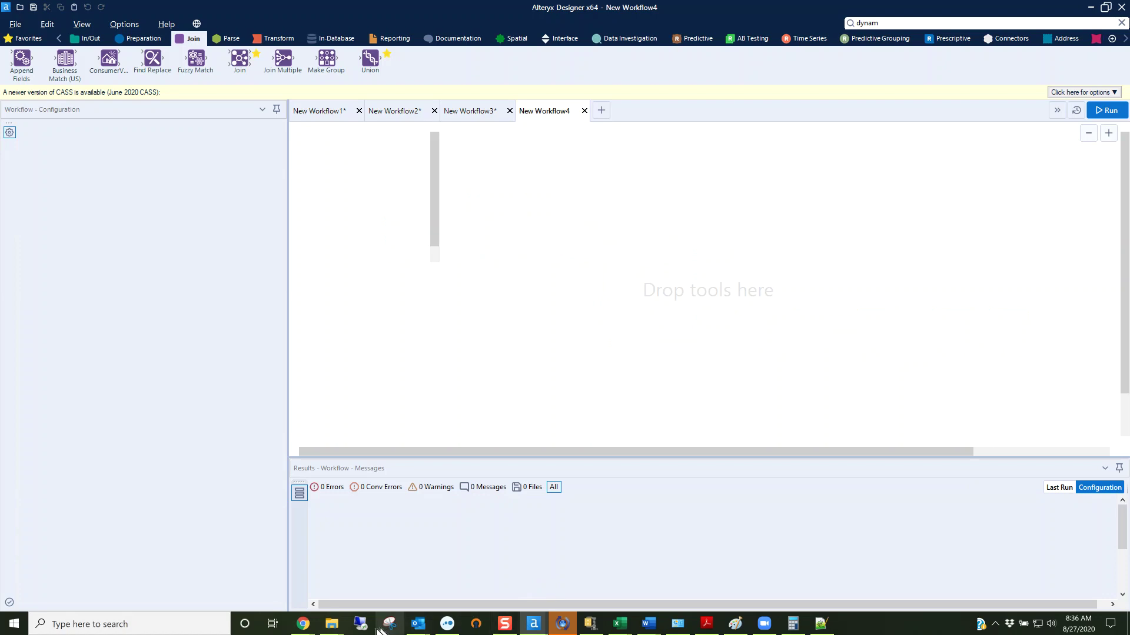
Delete Billings data .yxdb from the Directory of Data folder, then deselect the canvas tools
mouse_move(332, 626)
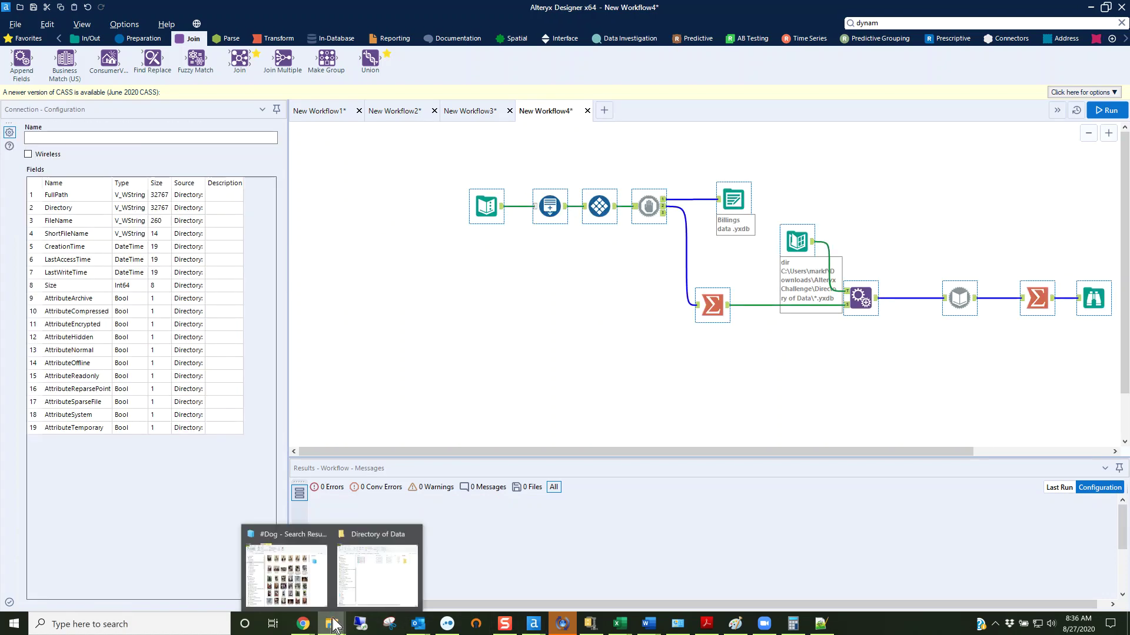
click(373, 570)
click(454, 135)
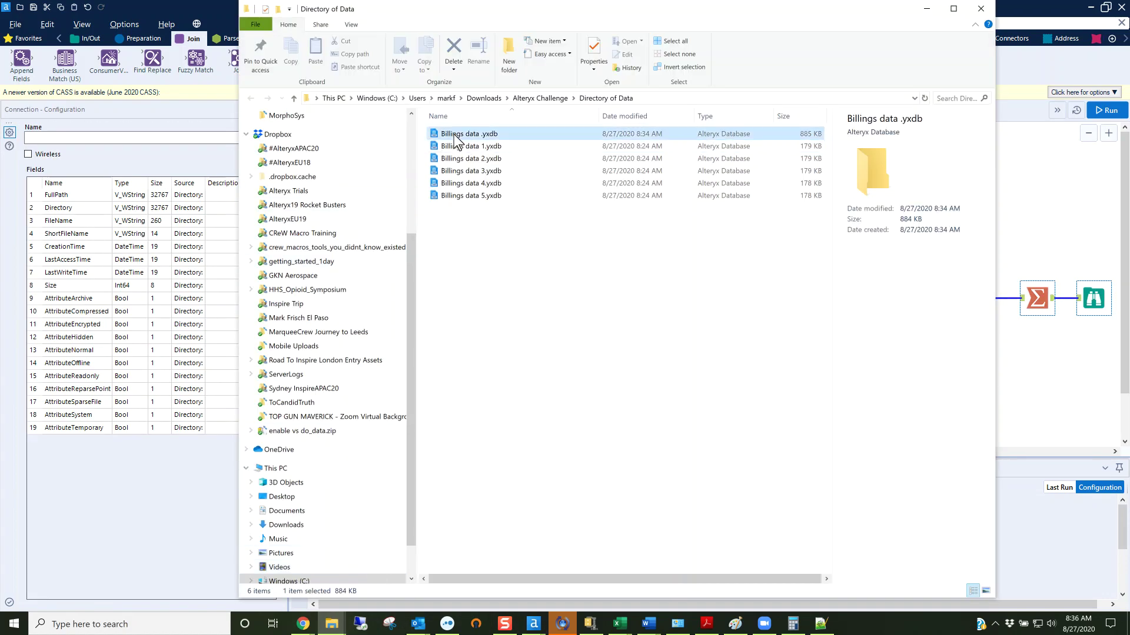
key(Delete)
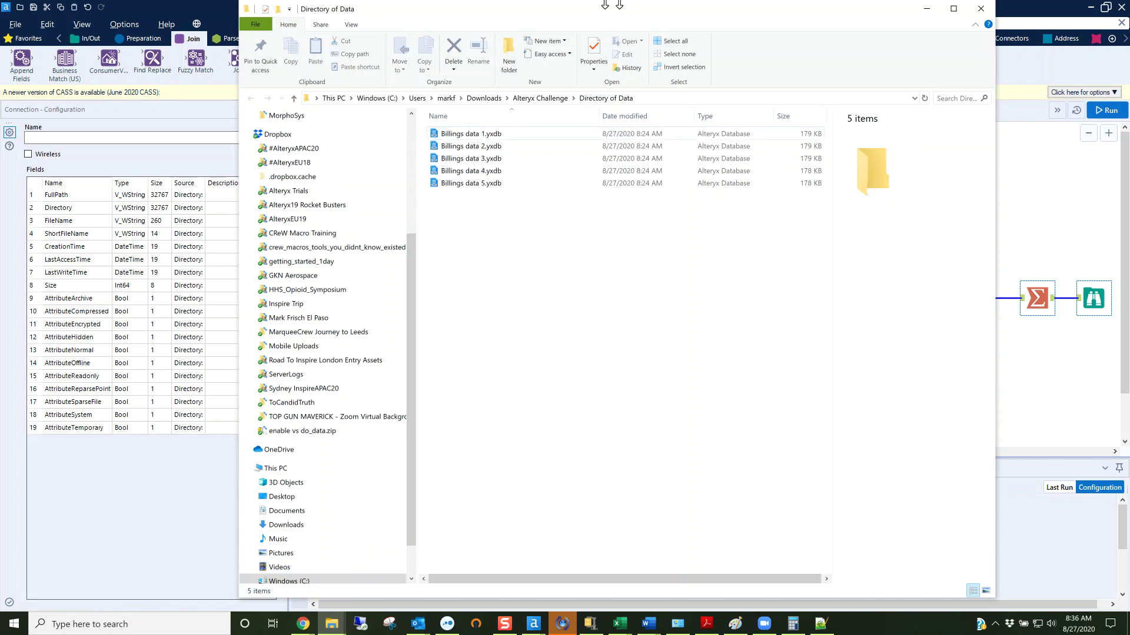
click(1038, 170)
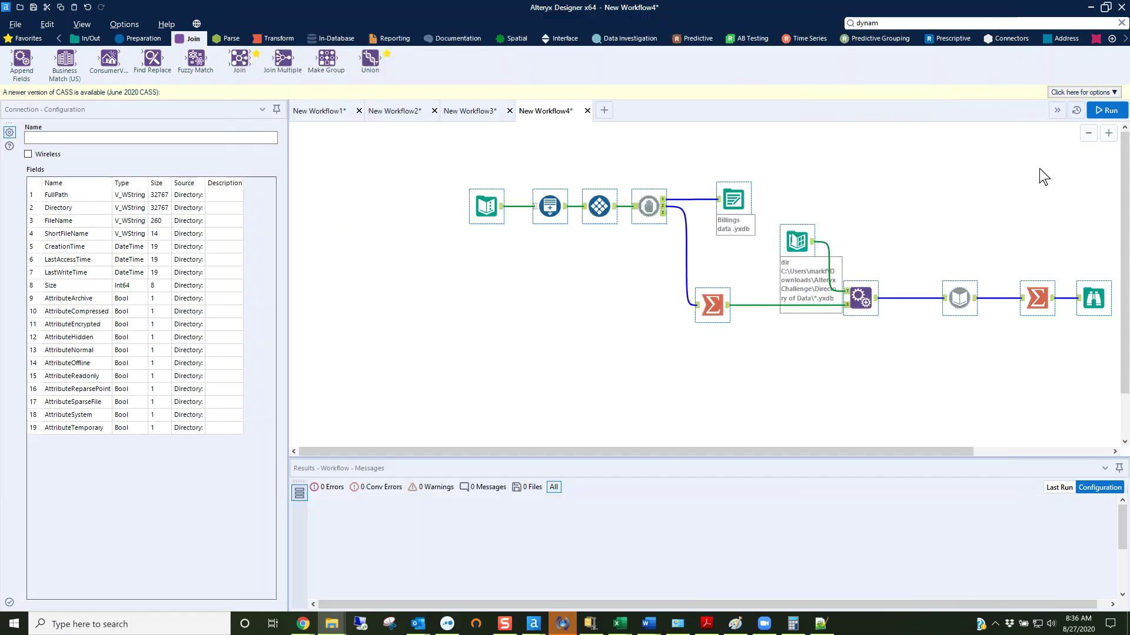
click(1077, 125)
Run New Workflow4, check its results, then switch to the Alteryx Community forum post
click(1098, 112)
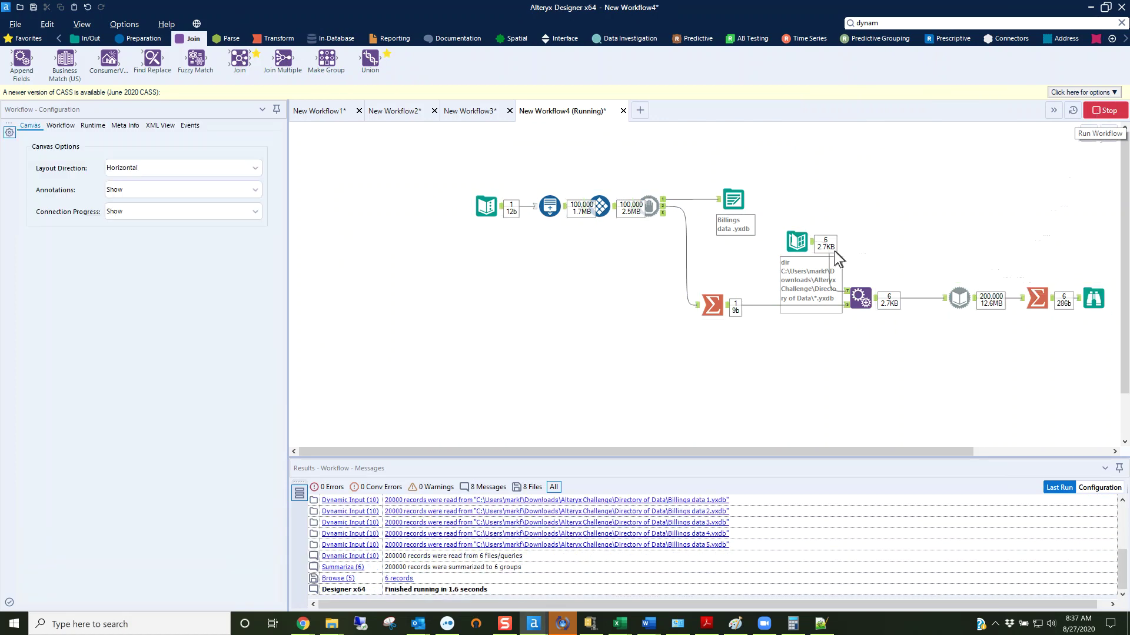
click(1093, 301)
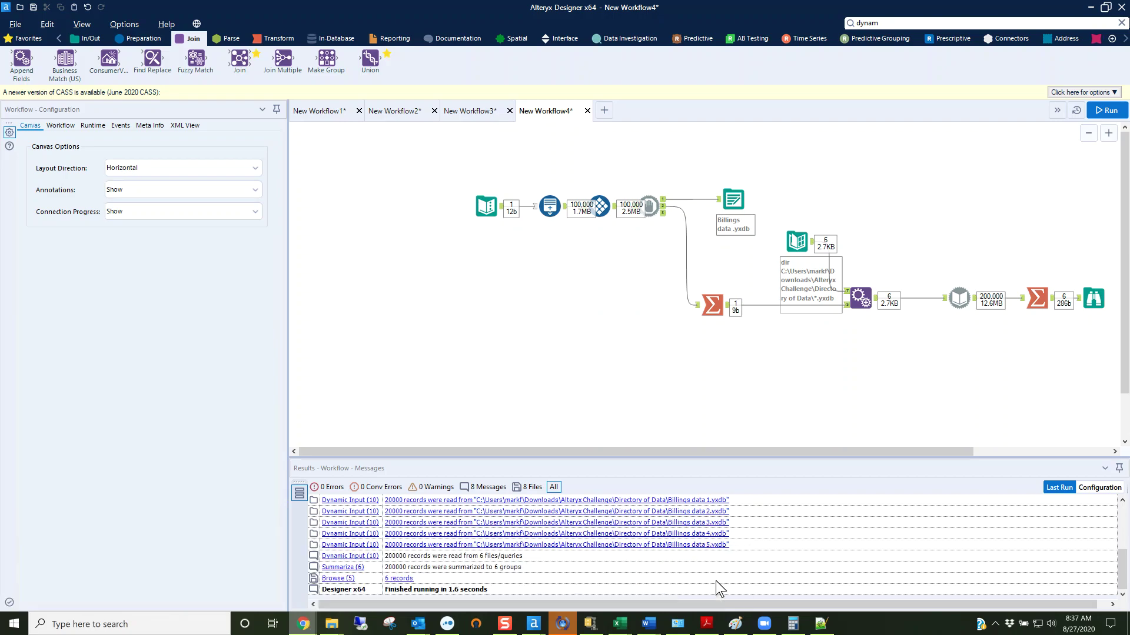
key(alt+Tab)
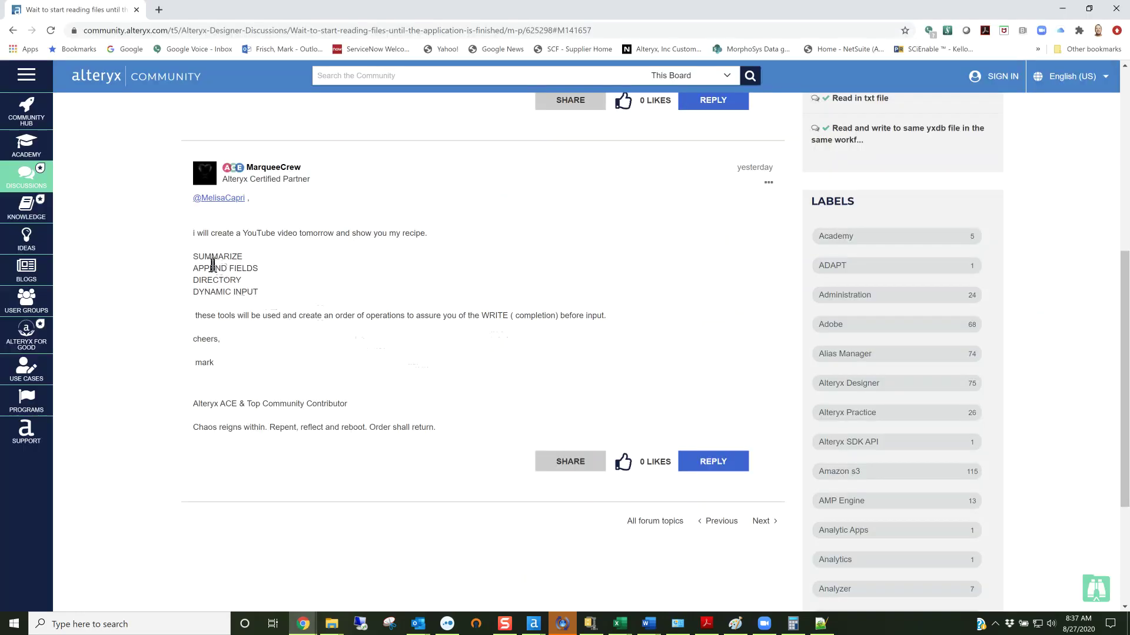